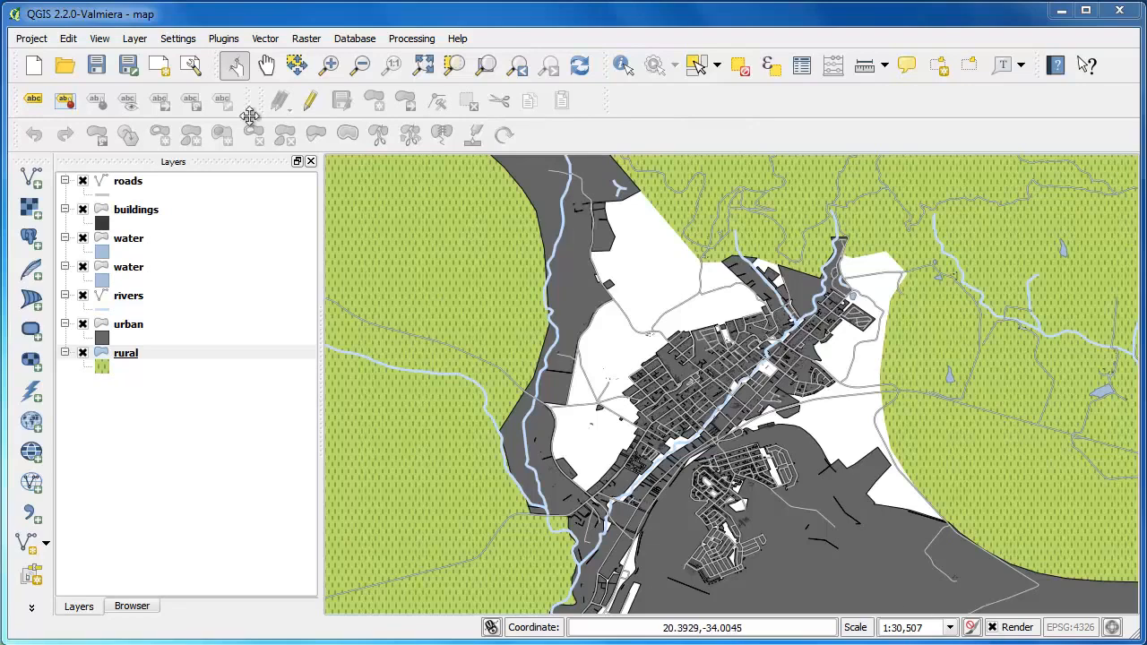
Step: Set up a new polygon shapefile layer in WGS 84 with an added text attribute "name" of width 80
{"action": "left_click", "coordinate": [134, 39]}
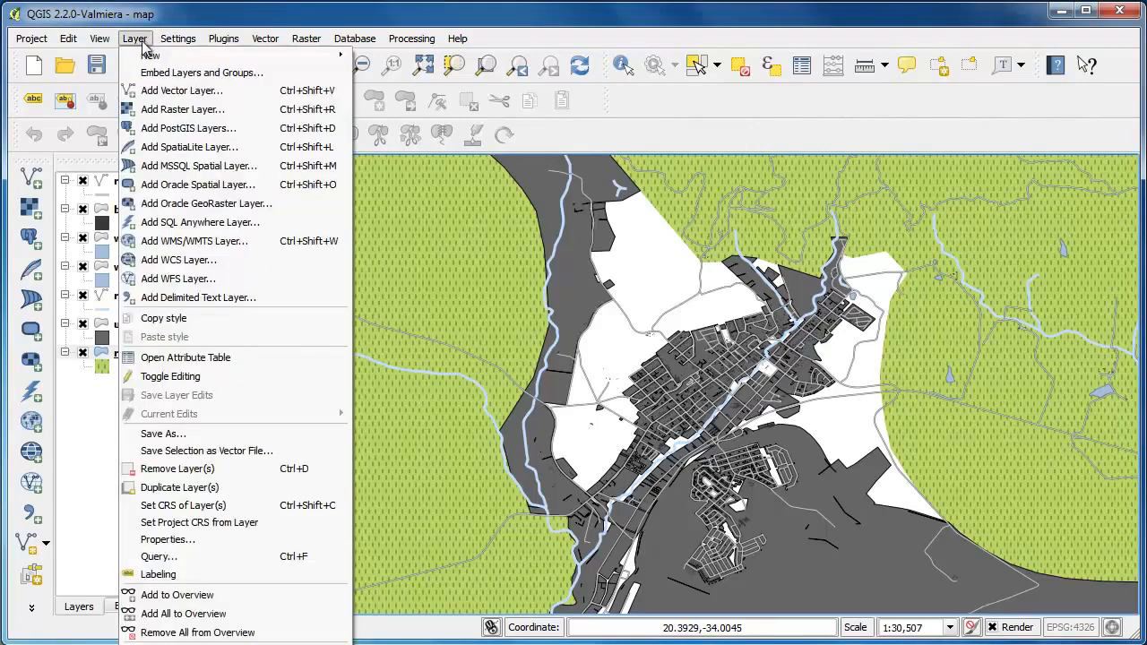
{"action": "mouse_move", "coordinate": [149, 56]}
{"action": "left_click", "coordinate": [399, 58]}
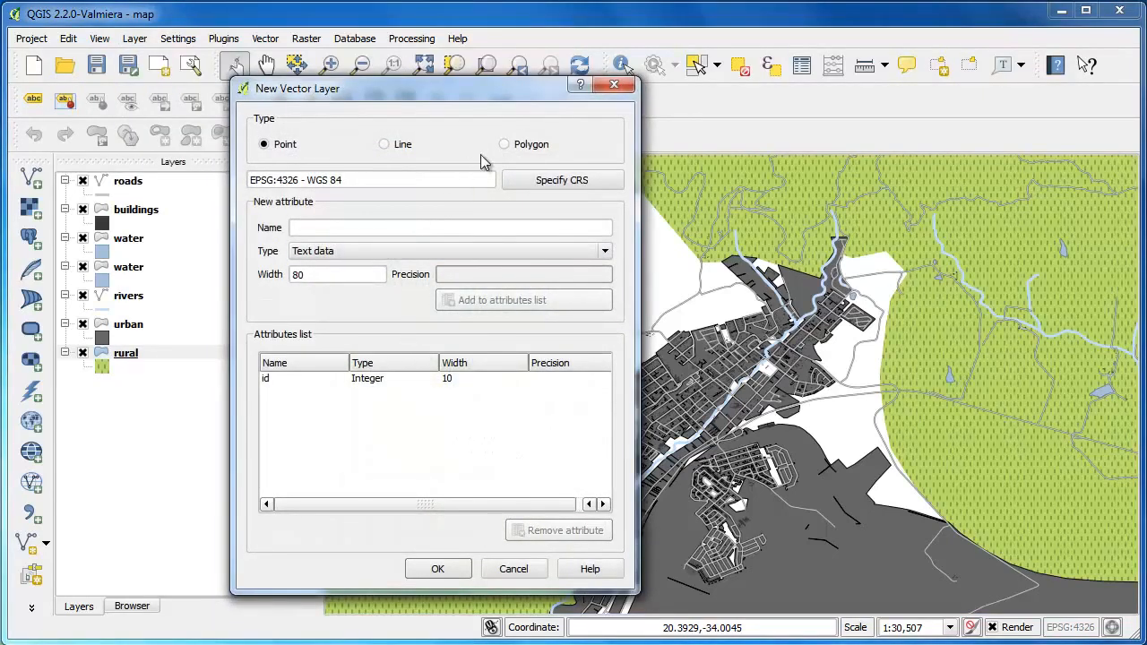
{"action": "left_click", "coordinate": [506, 147]}
{"action": "left_click", "coordinate": [352, 228]}
{"action": "type", "text": "name"}
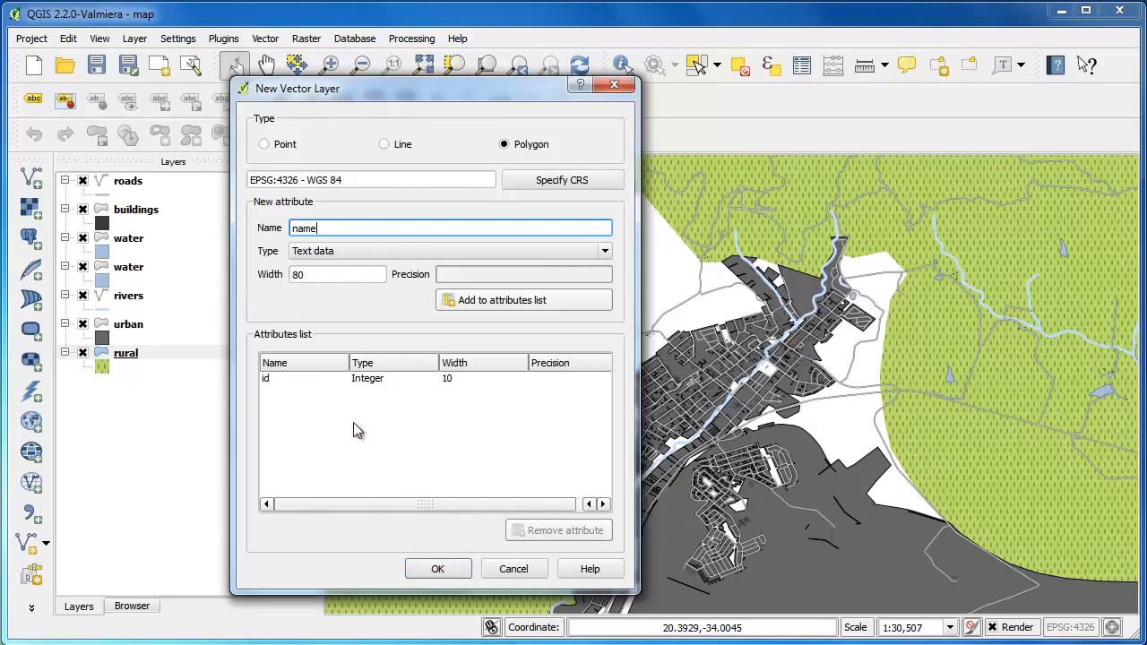
{"action": "left_click", "coordinate": [461, 311]}
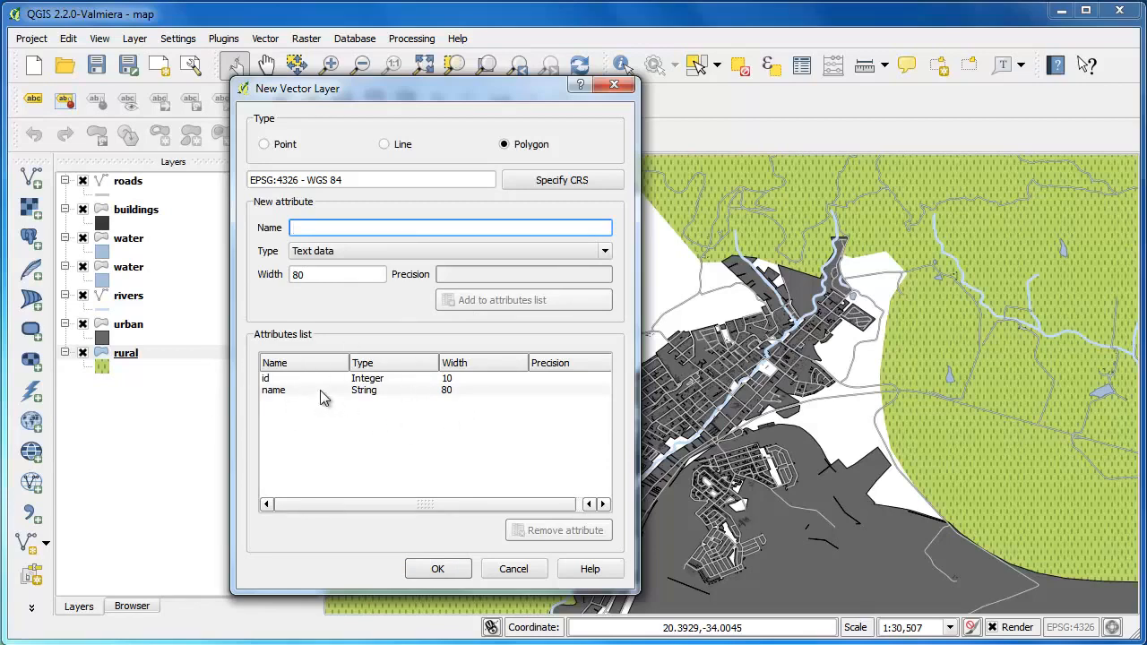
Step: Save the new shapefile as school_properties in the epsg4326 folder and place its layer above all the others
{"action": "left_click", "coordinate": [438, 569]}
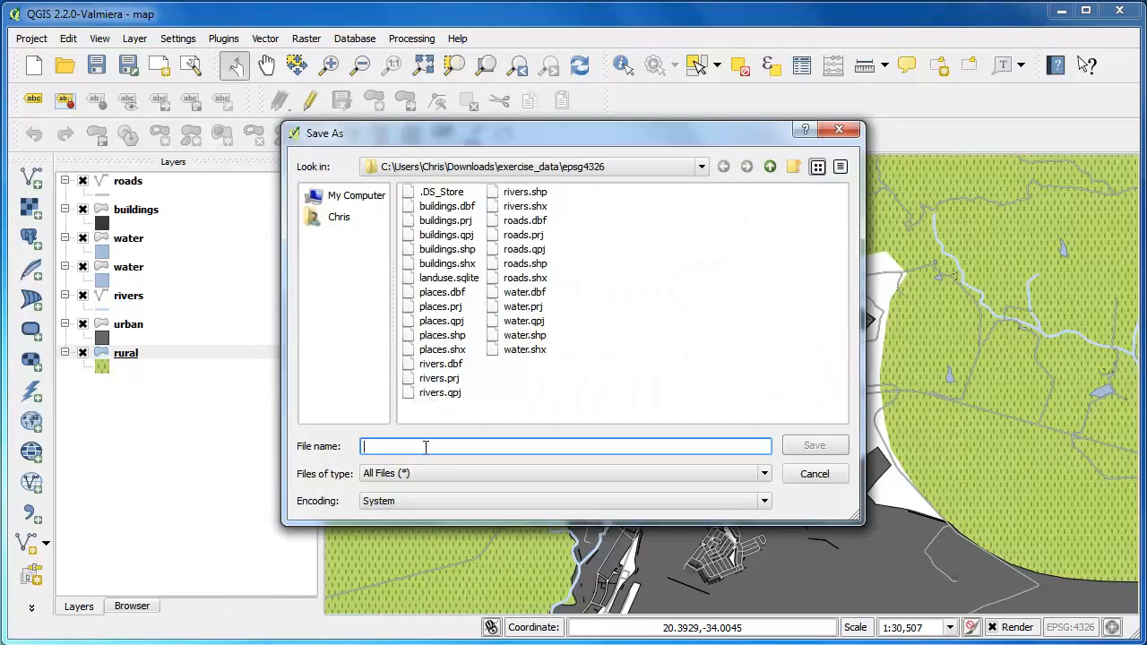
{"action": "type", "text": "school_pro"}
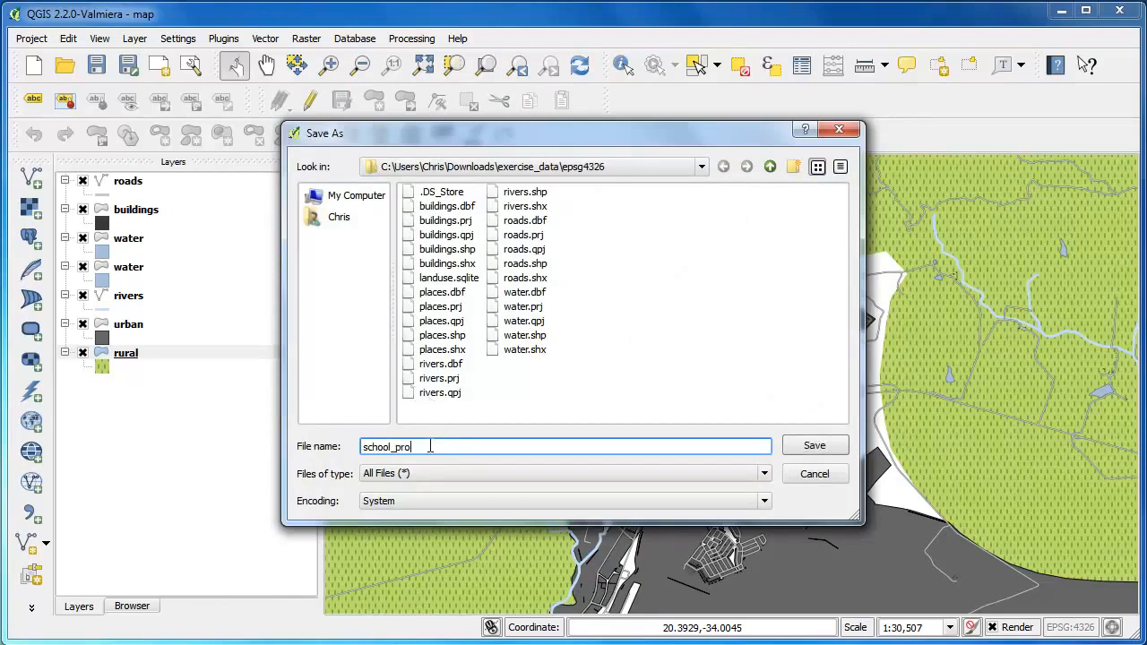
{"action": "type", "text": "perties"}
{"action": "key", "text": "Return"}
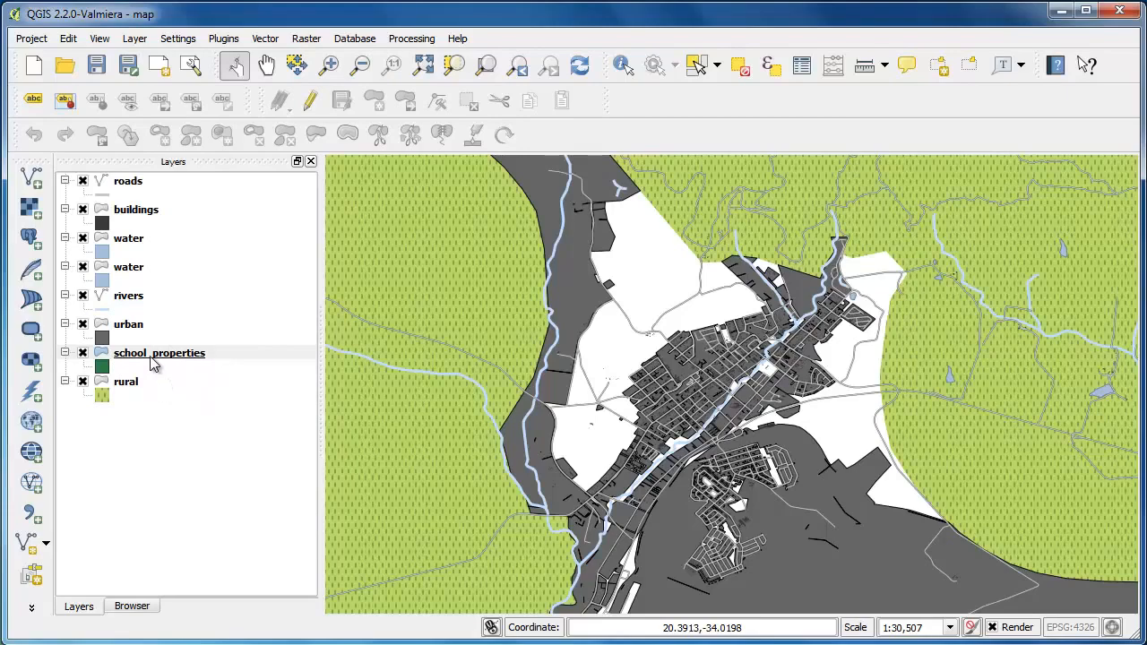
{"action": "left_click_drag", "start_coordinate": [151, 356], "coordinate": [146, 178]}
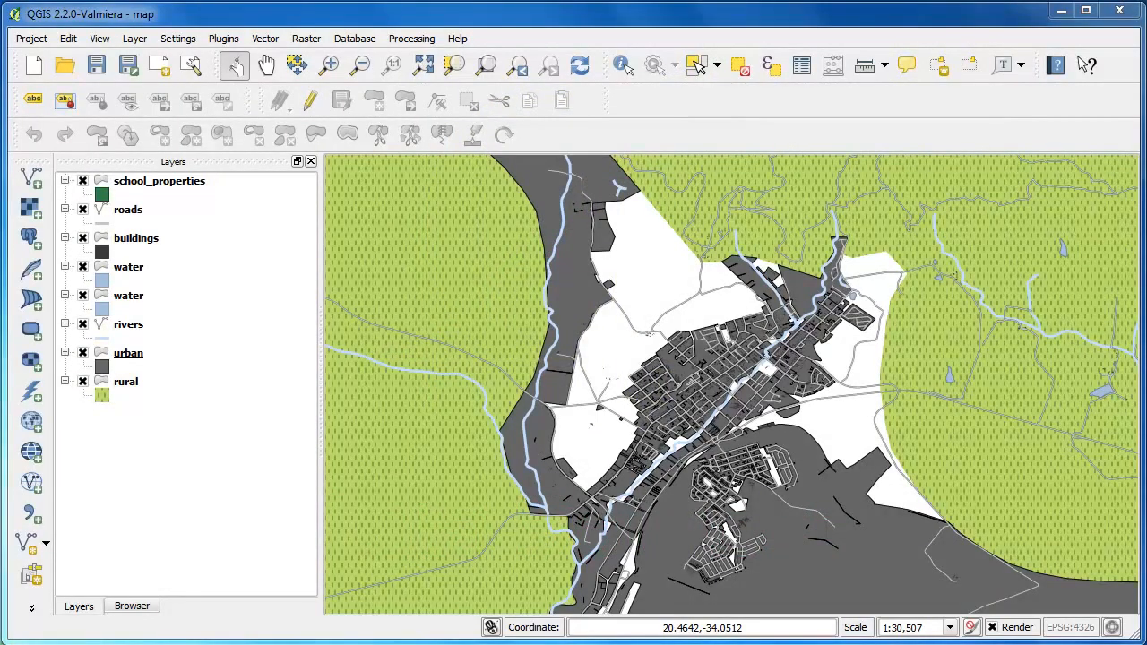
Step: Add the raster 3420C_2010_327_RGB_LATLNG to the map and place it below all other layers
{"action": "left_click", "coordinate": [39, 213]}
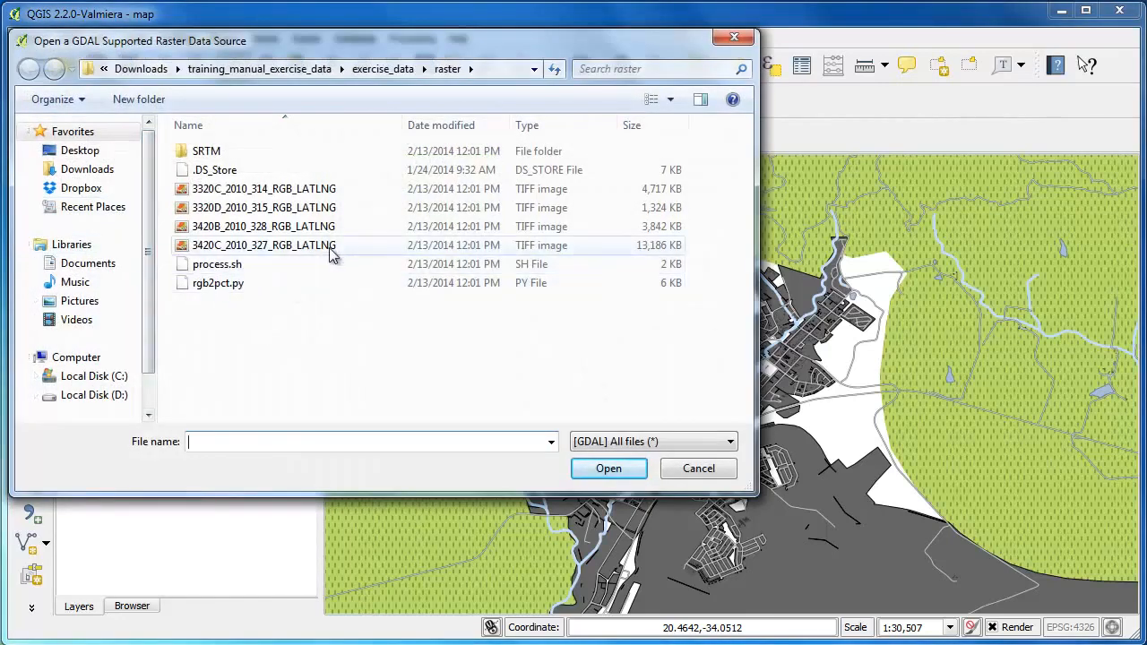
{"action": "left_click", "coordinate": [274, 246]}
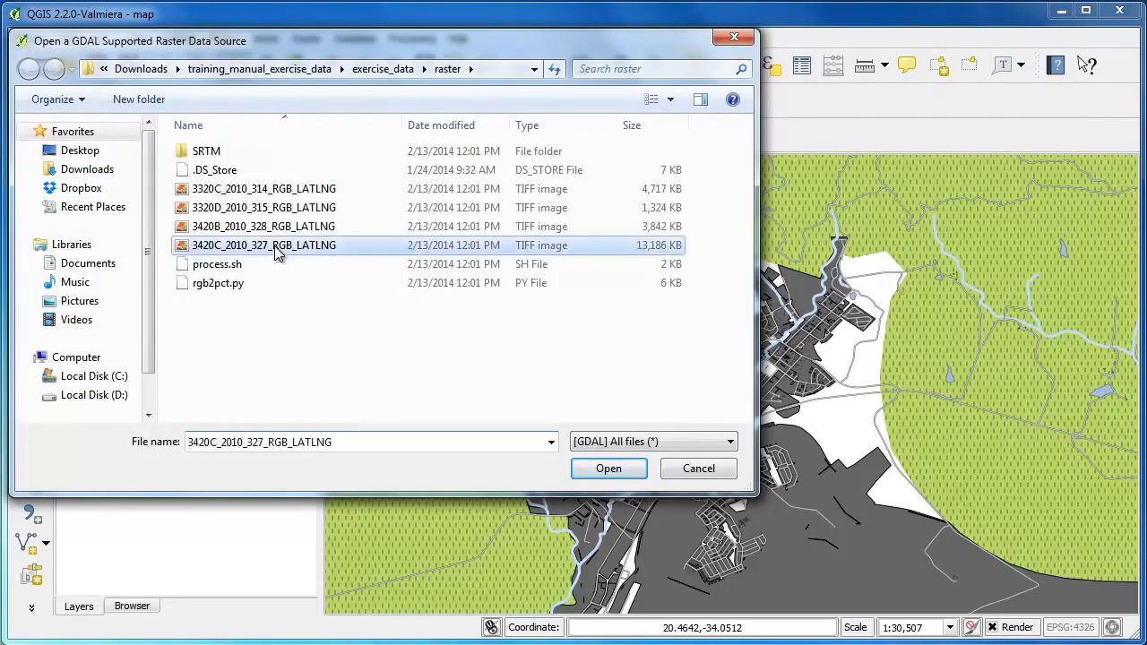
{"action": "left_click", "coordinate": [606, 468]}
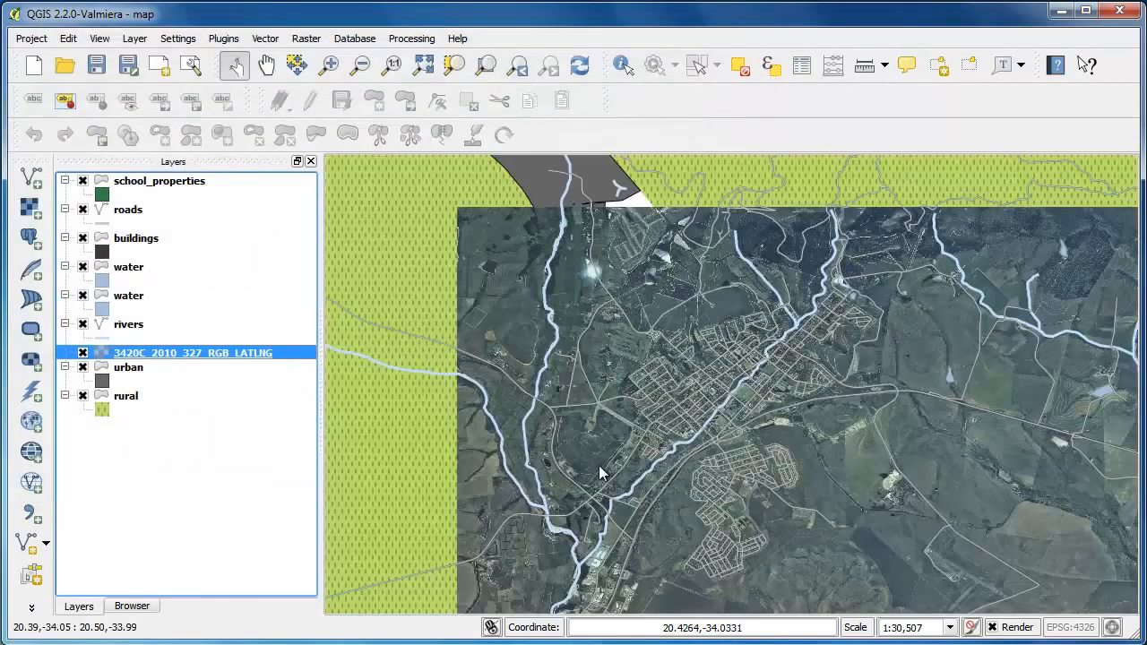
{"action": "left_click_drag", "start_coordinate": [142, 355], "coordinate": [136, 405]}
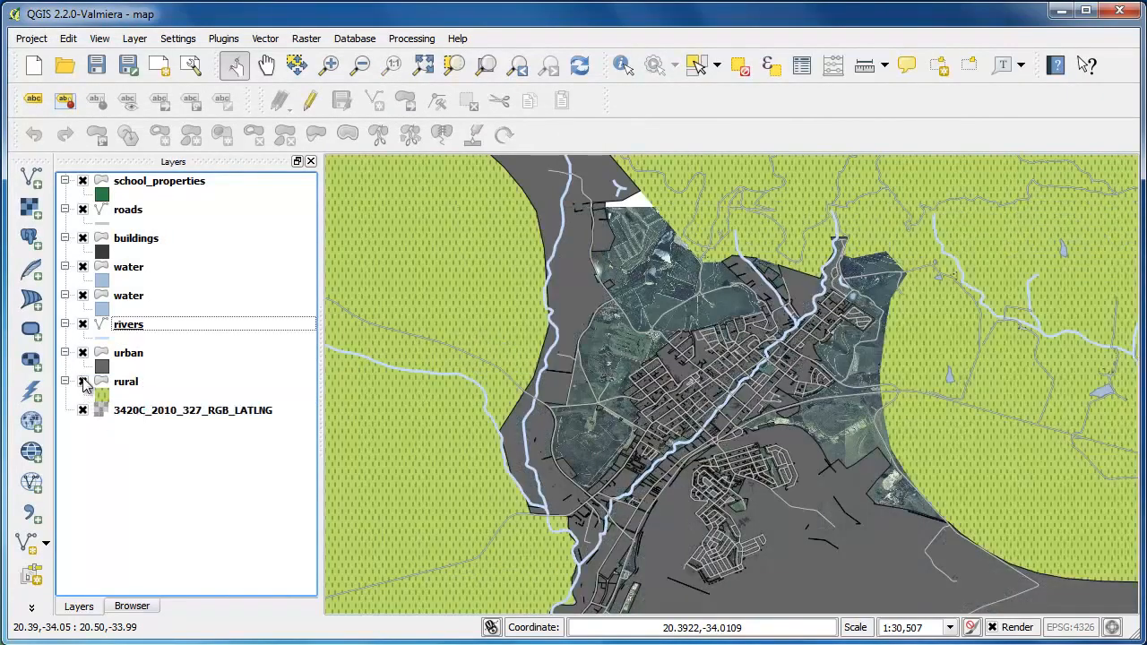
Step: Hide the rural, urban, rivers, both water, buildings and roads layers, leaving school_properties and the aerial image switched on
{"action": "left_click", "coordinate": [83, 382]}
{"action": "left_click", "coordinate": [82, 354]}
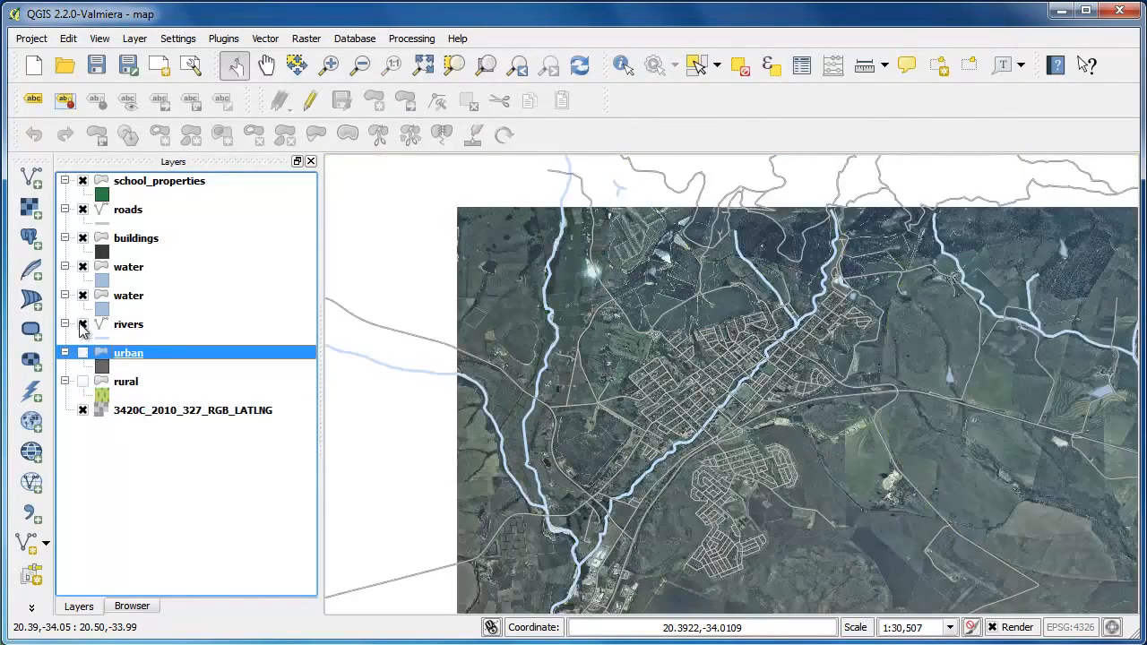
{"action": "left_click", "coordinate": [82, 325]}
{"action": "left_click", "coordinate": [83, 295]}
{"action": "left_click", "coordinate": [82, 267]}
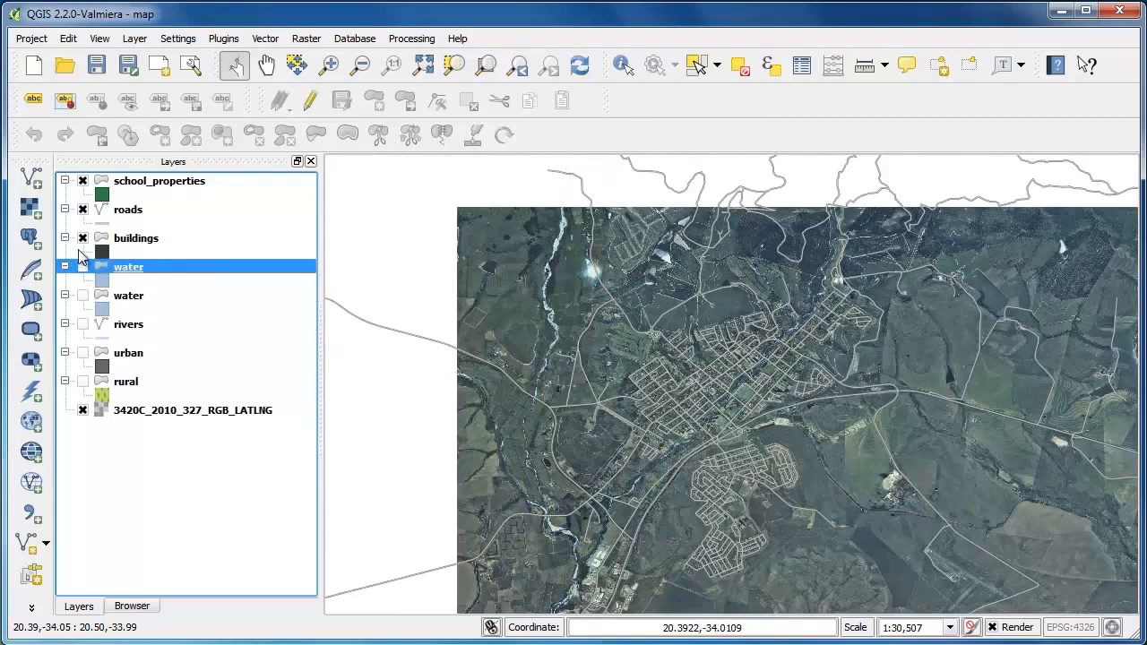
{"action": "left_click", "coordinate": [83, 238]}
{"action": "left_click", "coordinate": [83, 210]}
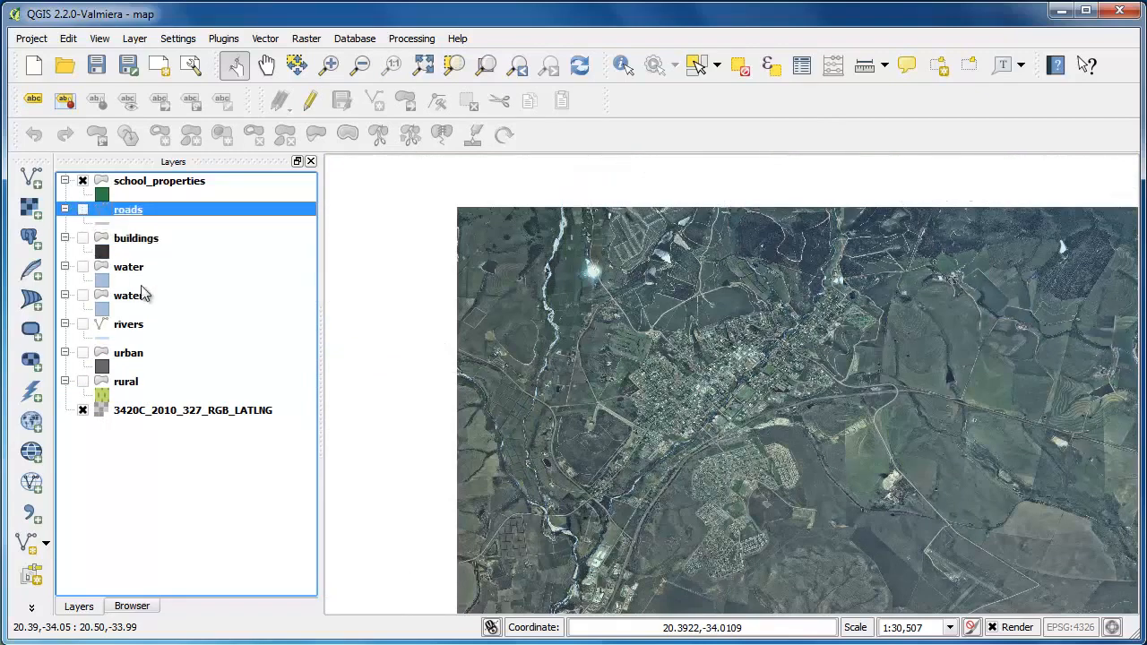
Step: Start editing the school_properties layer and check that the Digitizing toolbar is enabled
{"action": "mouse_move", "coordinate": [141, 276]}
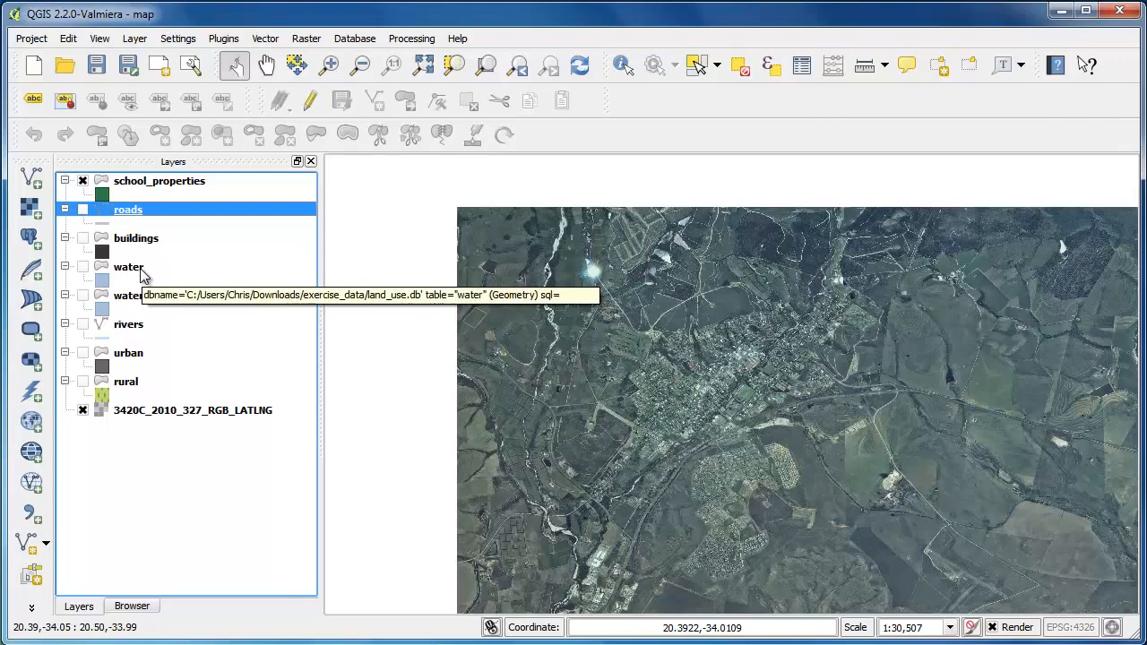
{"action": "left_click", "coordinate": [162, 186]}
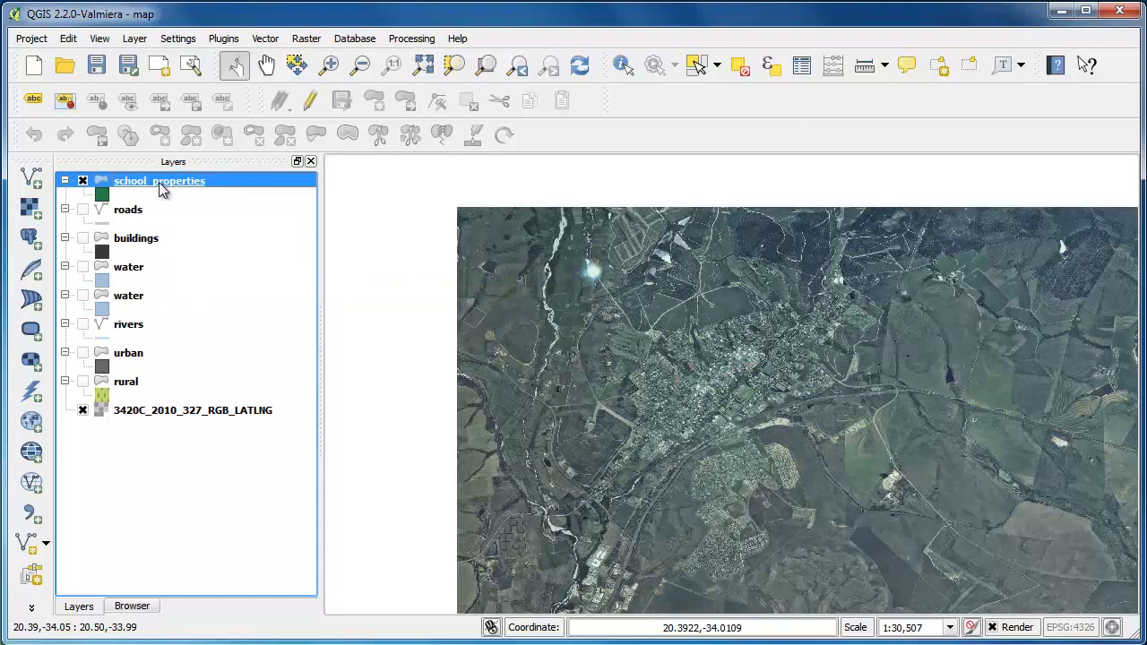
{"action": "left_click", "coordinate": [310, 102]}
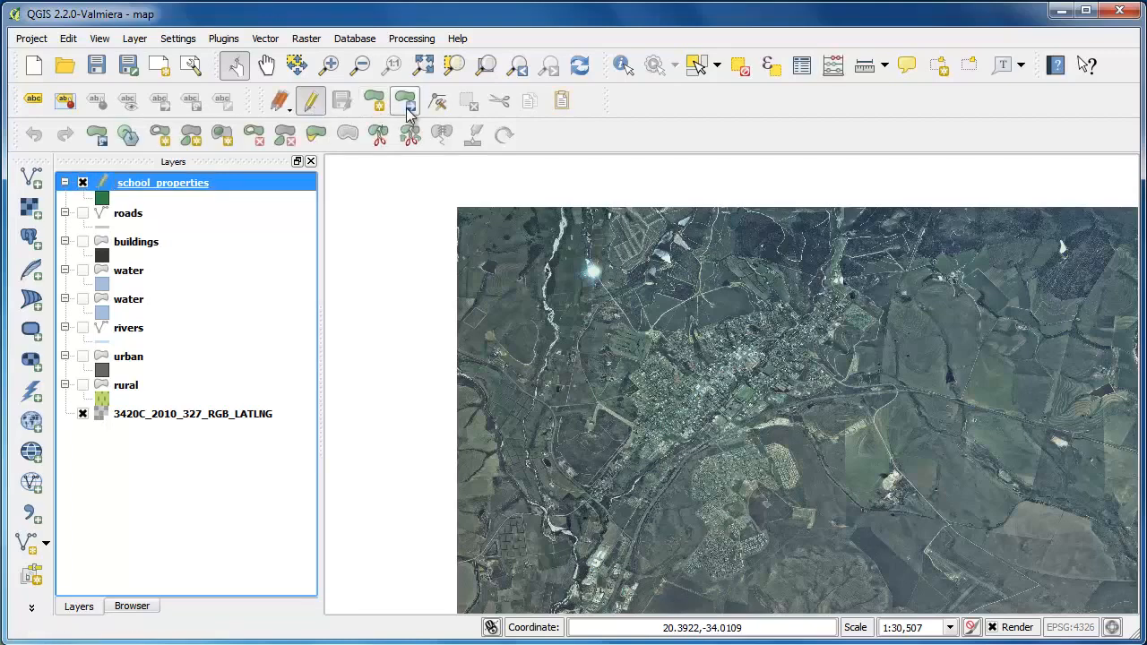
{"action": "left_click", "coordinate": [99, 39]}
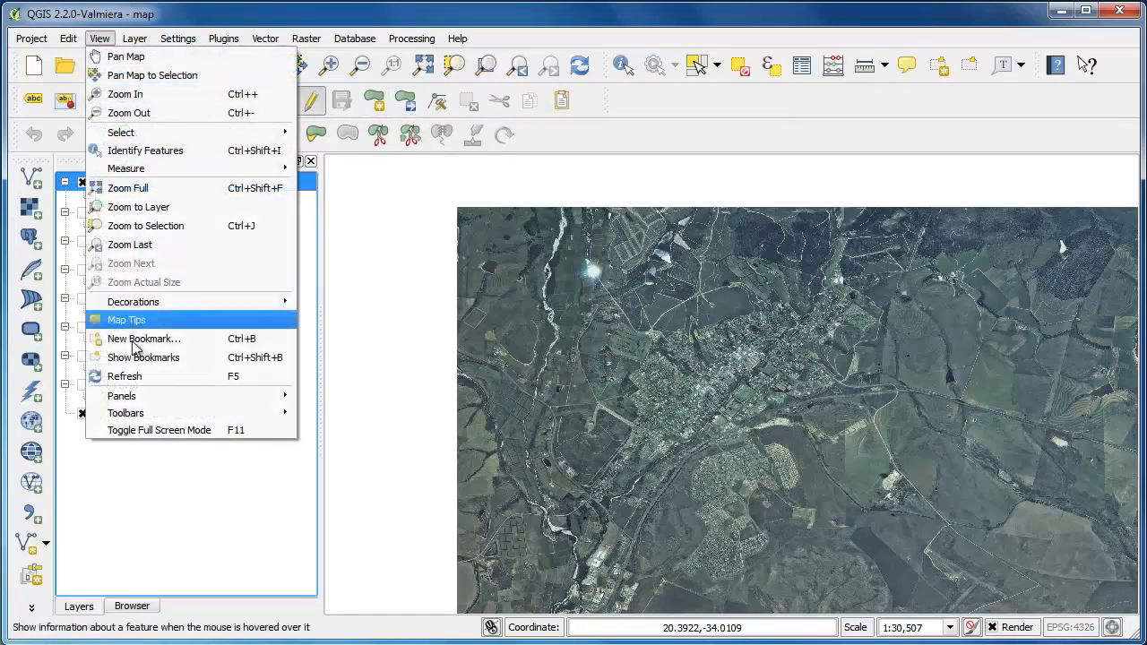
{"action": "mouse_move", "coordinate": [143, 414]}
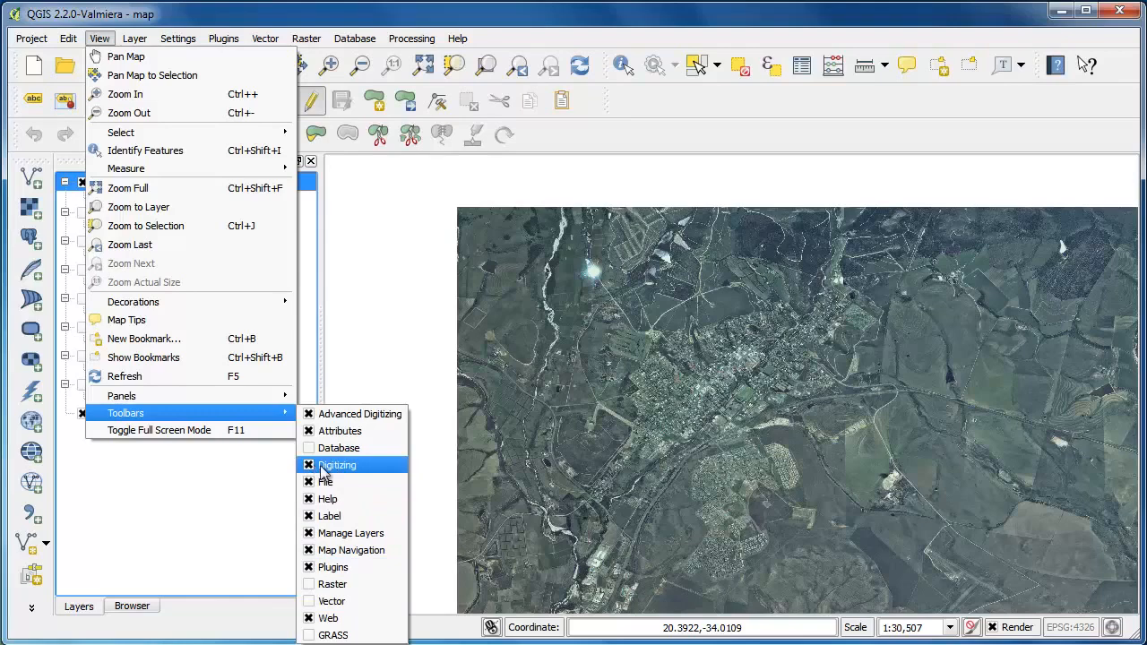
{"action": "key", "text": "Escape"}
{"action": "left_click", "coordinate": [345, 388]}
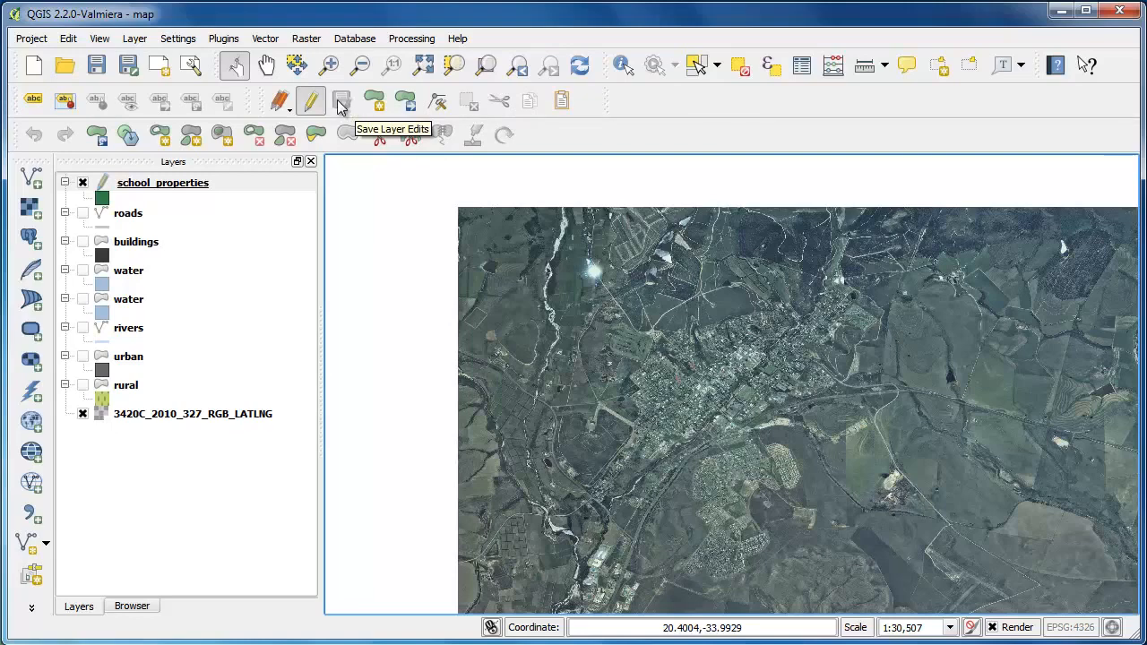
{"action": "left_click", "coordinate": [698, 65]}
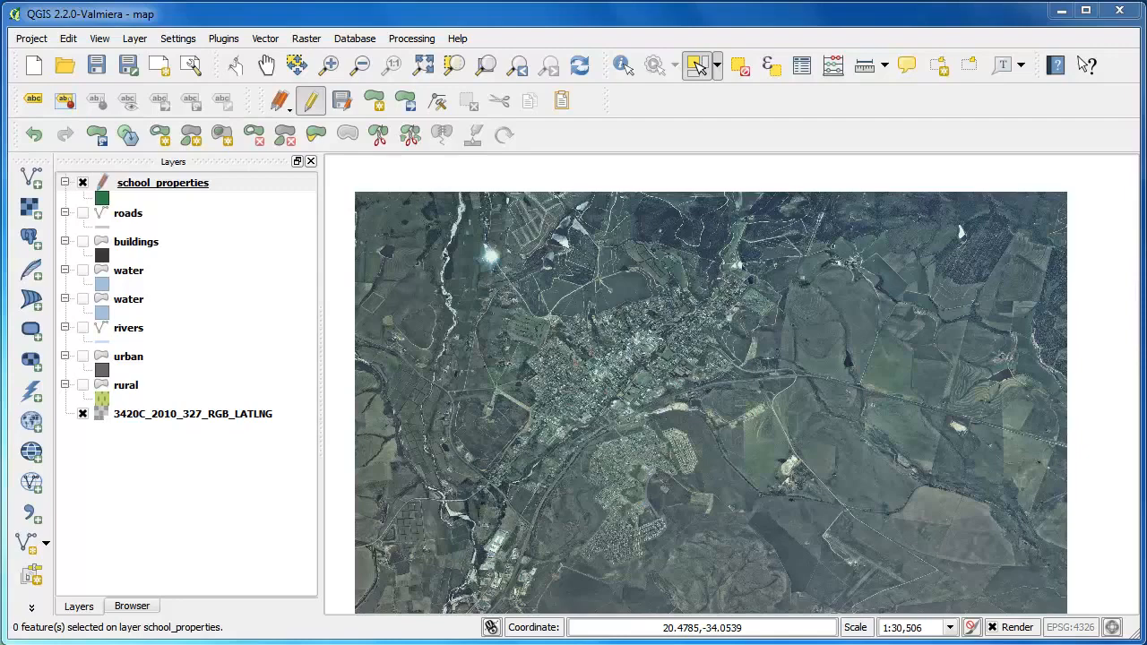
Step: Digitize a six-corner polygon around the green athletics field in the town centre, leaving out the small building at its southern corner
{"action": "left_click", "coordinate": [375, 101]}
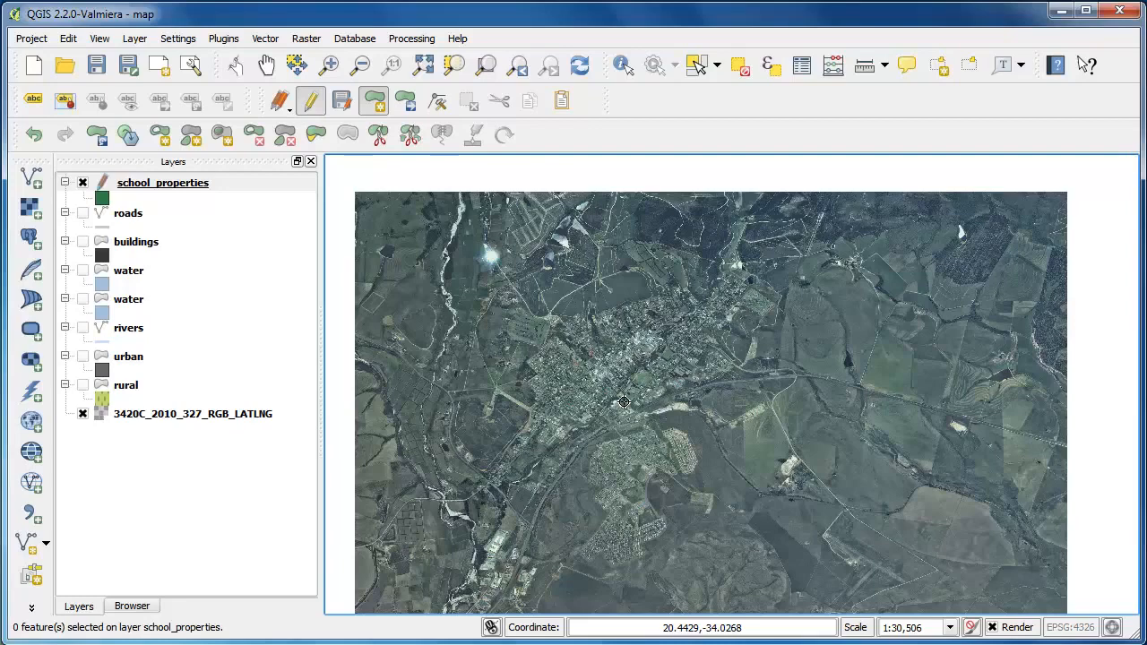
{"action": "left_click_drag", "start_coordinate": [661, 387], "coordinate": [688, 398]}
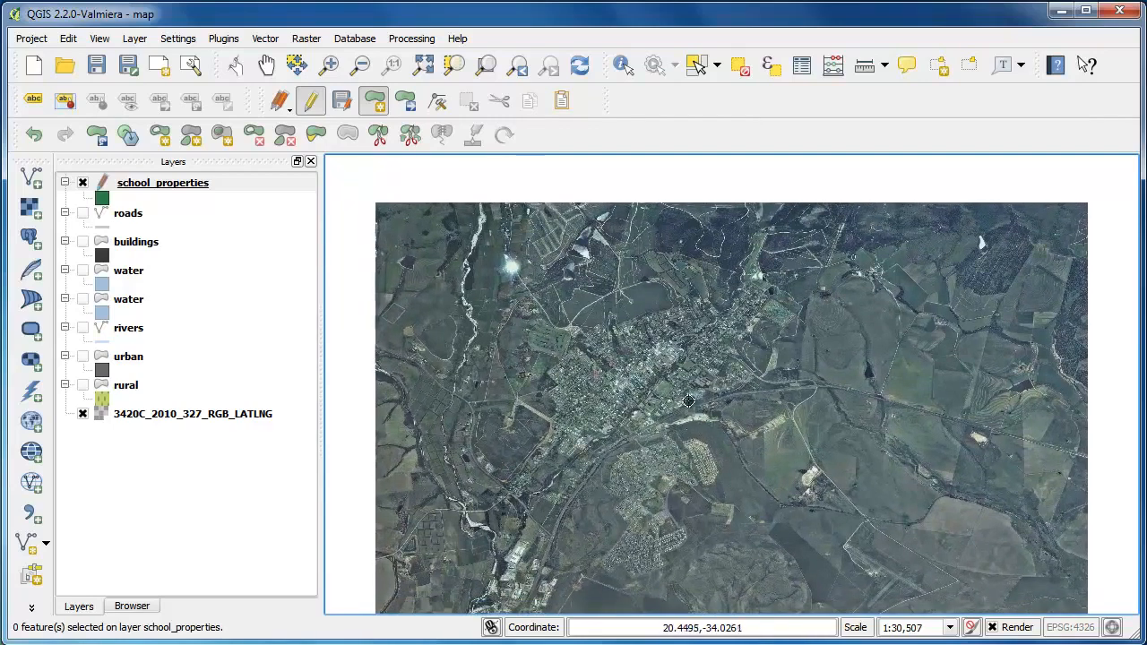
{"action": "scroll", "coordinate": [671, 391], "scroll_direction": "up", "scroll_amount": 3}
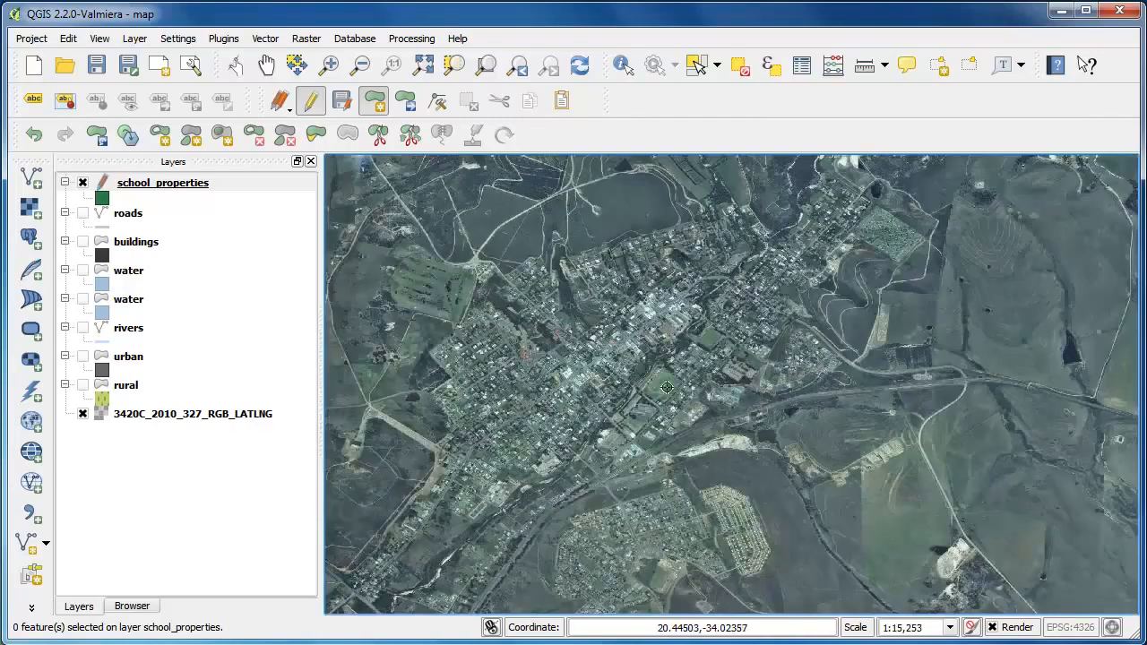
{"action": "scroll", "coordinate": [636, 376], "scroll_direction": "up", "scroll_amount": 1}
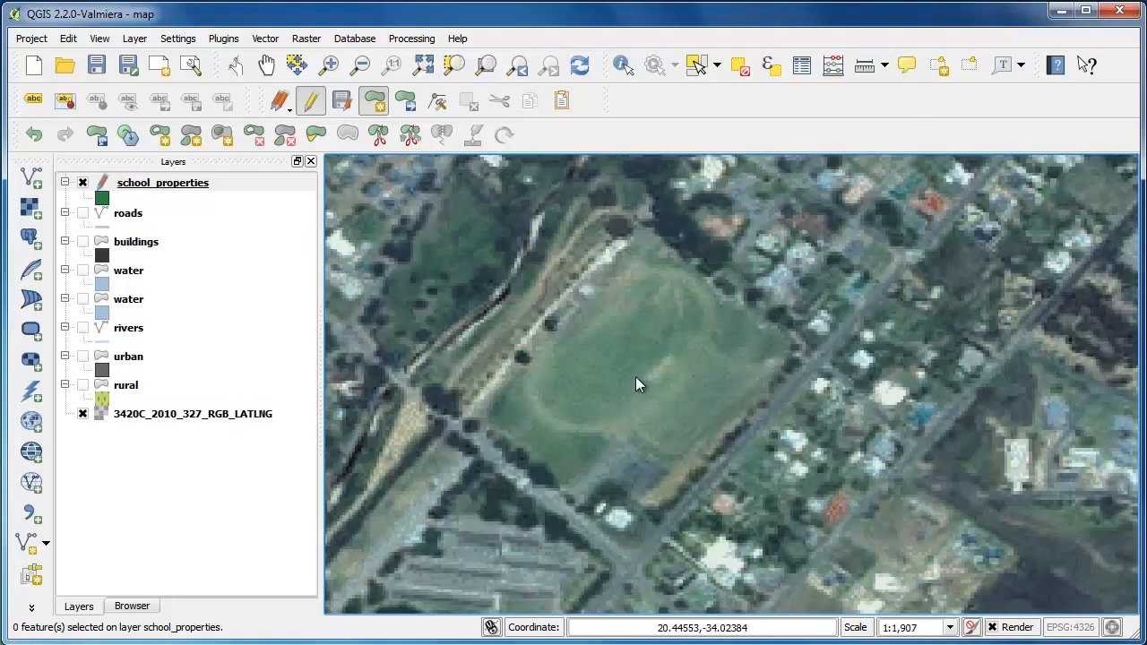
{"action": "left_click", "coordinate": [642, 224]}
{"action": "left_click", "coordinate": [803, 352]}
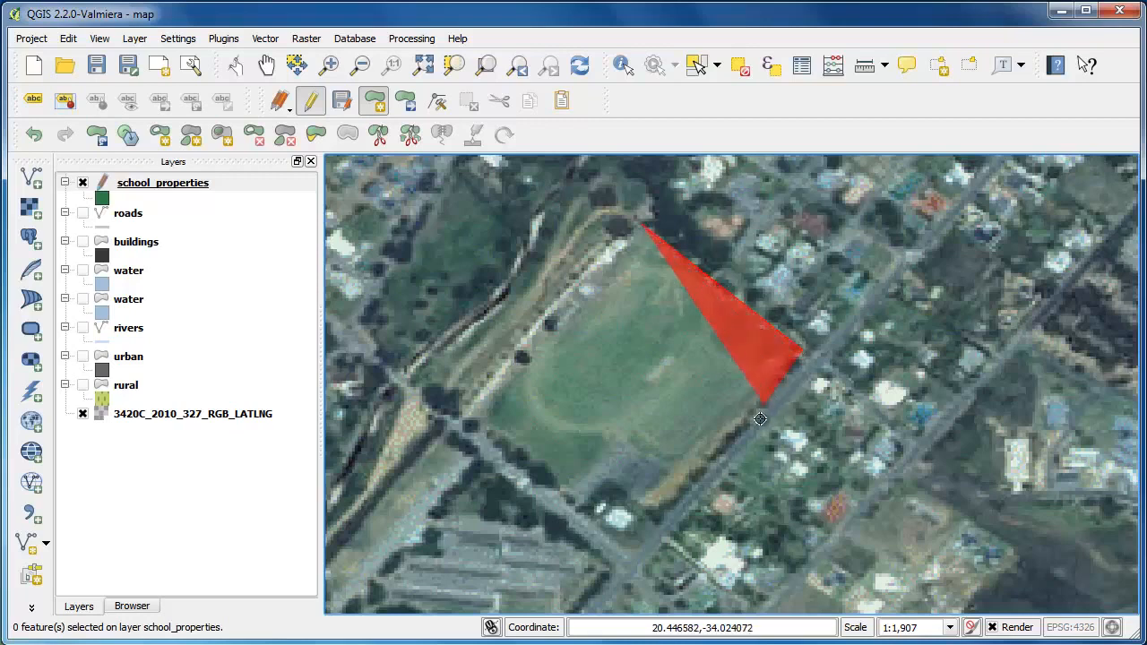
{"action": "left_click", "coordinate": [652, 514]}
{"action": "right_click", "coordinate": [623, 486]}
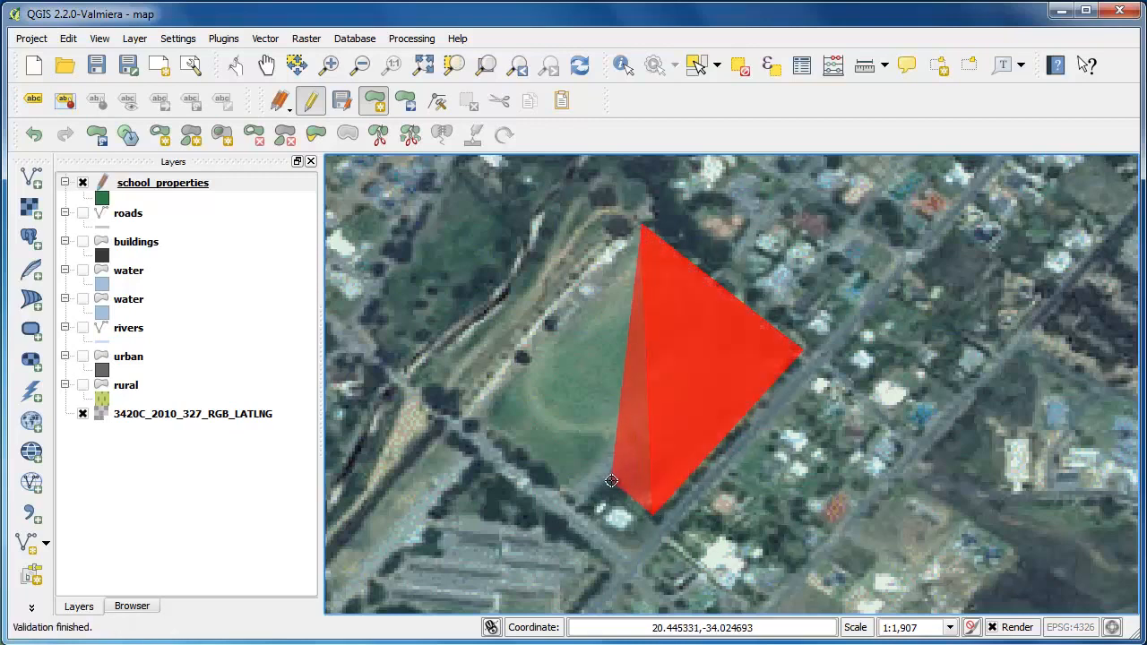
{"action": "left_click", "coordinate": [579, 512]}
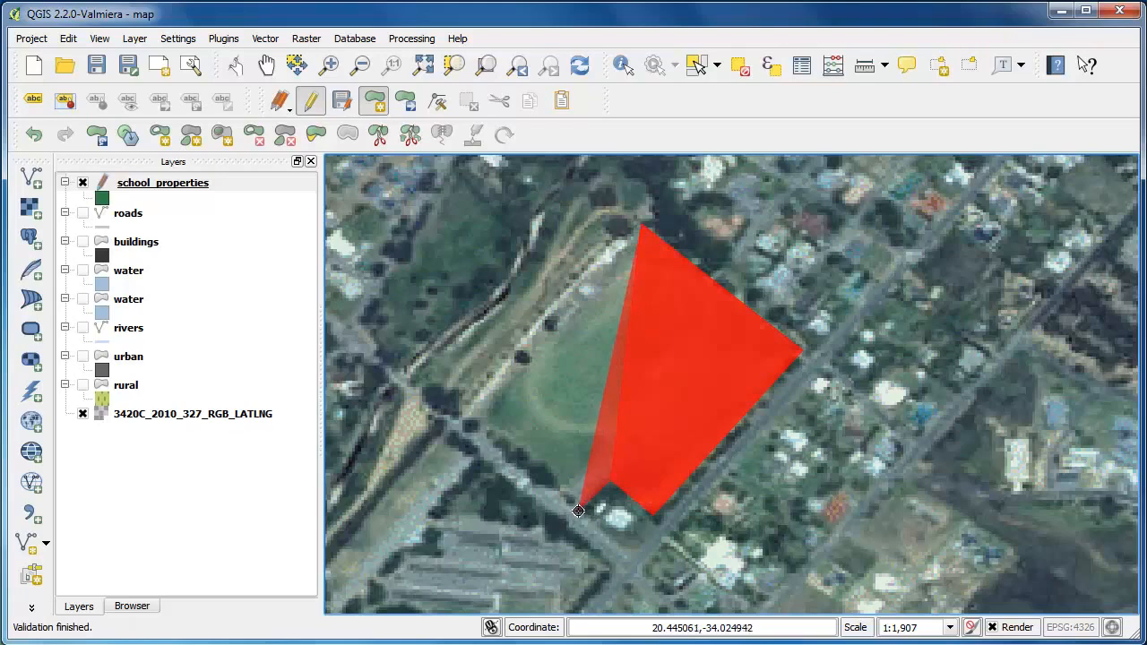
{"action": "right_click", "coordinate": [467, 412]}
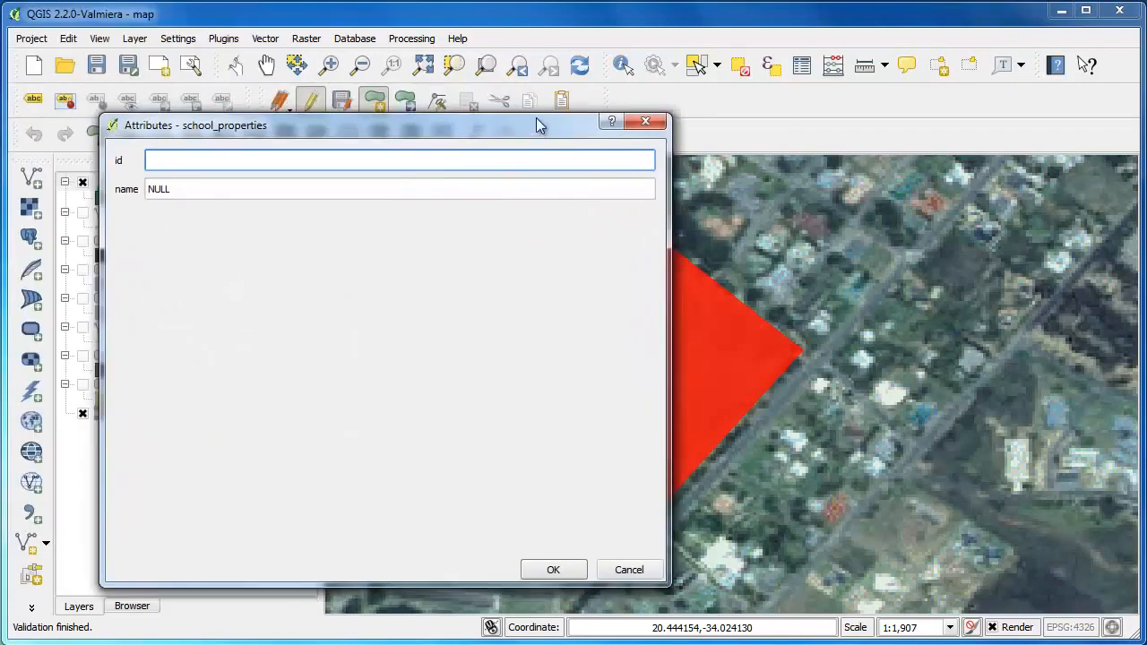
Step: Give the new polygon the id 1 and the name "Athletics Field"
{"action": "left_click_drag", "start_coordinate": [527, 121], "coordinate": [618, 105]}
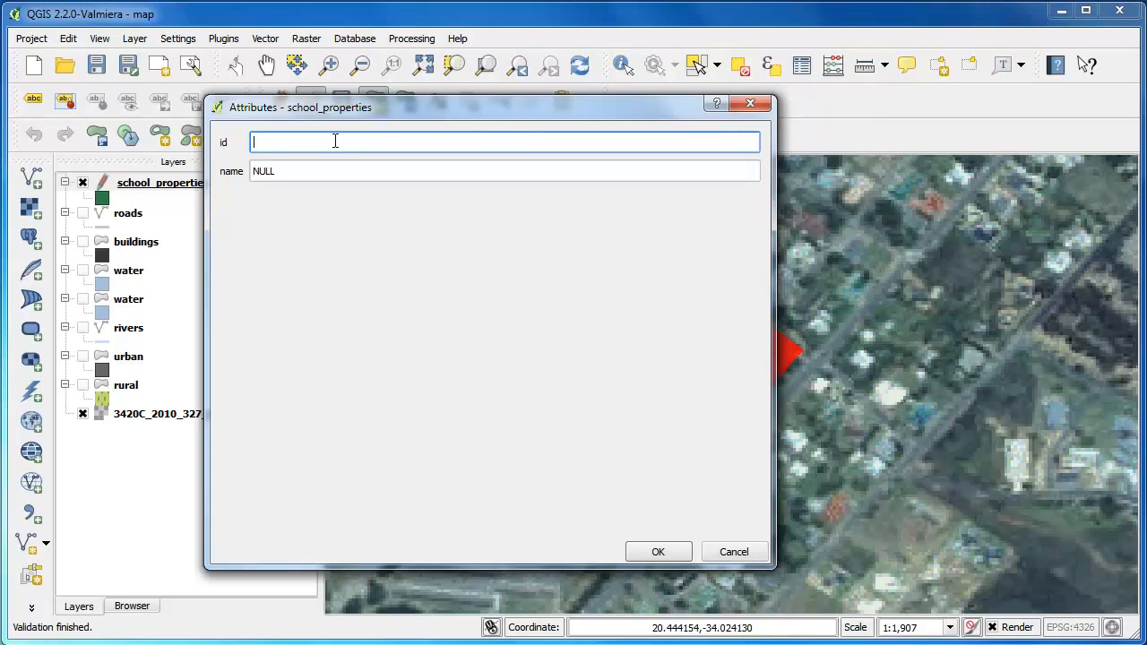
{"action": "type", "text": "1"}
{"action": "key", "text": "Tab"}
{"action": "type", "text": "Ath"}
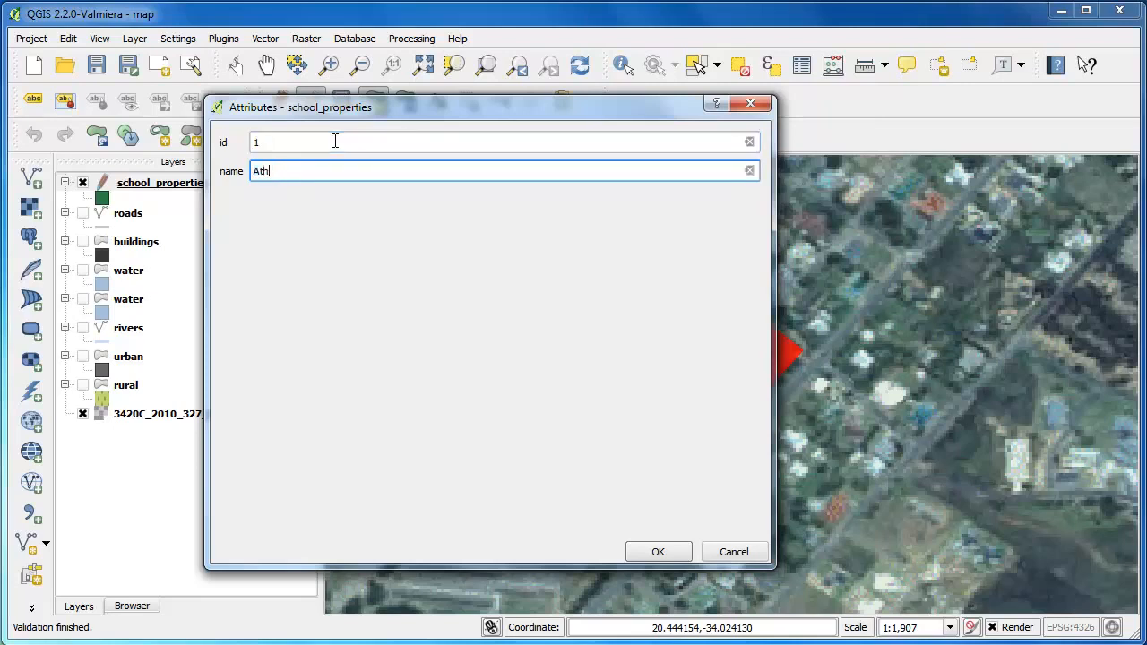
{"action": "type", "text": "letics Field"}
{"action": "left_click", "coordinate": [668, 552]}
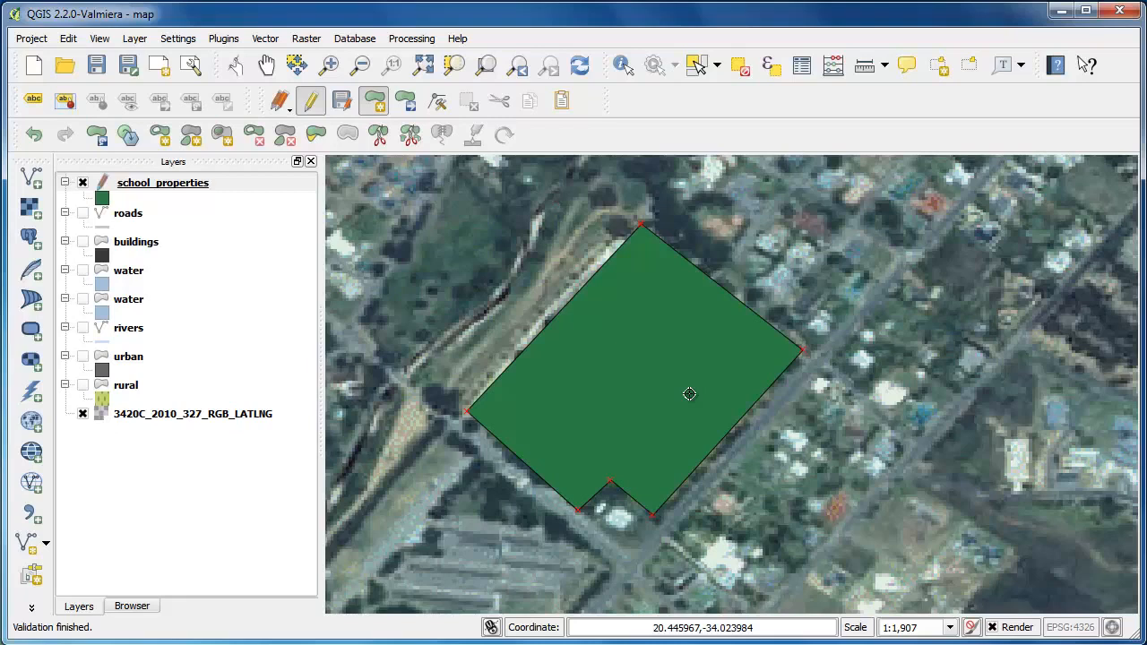
Step: Select the athletics field polygon and shift it slightly with the Move Feature(s) tool
{"action": "left_click", "coordinate": [696, 66]}
{"action": "left_click", "coordinate": [650, 368]}
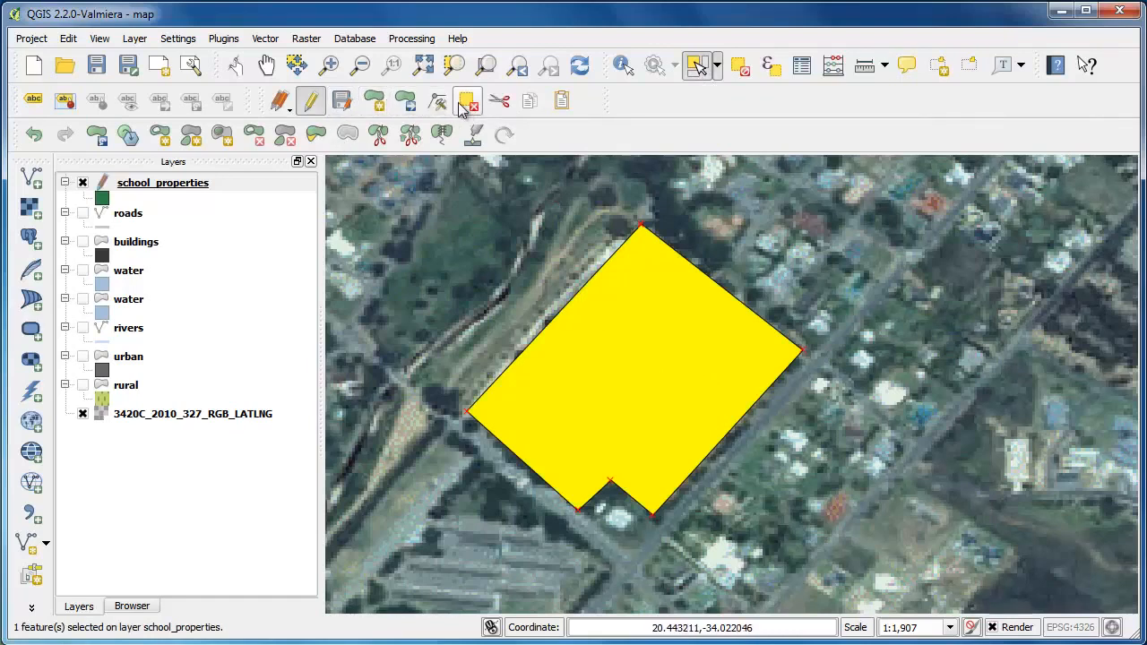
{"action": "left_click", "coordinate": [408, 105]}
{"action": "mouse_move", "coordinate": [637, 373]}
{"action": "left_mouse_down"}
{"action": "mouse_move", "coordinate": [691, 394]}
{"action": "mouse_move", "coordinate": [815, 404]}
{"action": "mouse_move", "coordinate": [646, 369]}
{"action": "left_mouse_up"}
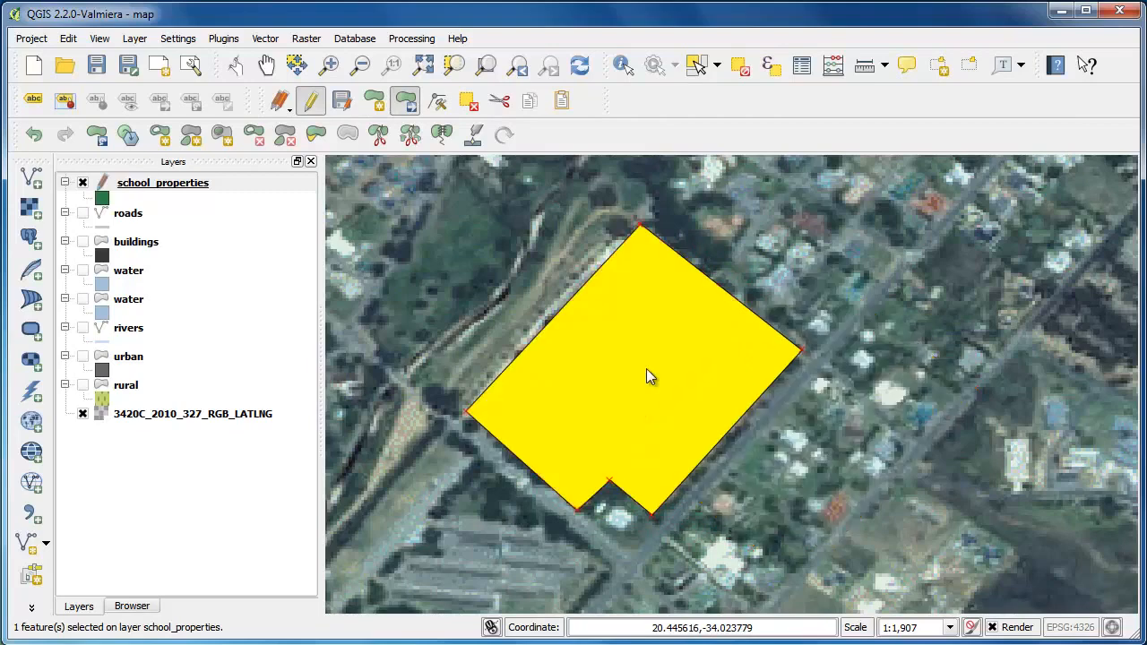
Step: Adjust the northern corner vertex of the athletics field polygon slightly with the Node Tool
{"action": "left_click", "coordinate": [438, 105]}
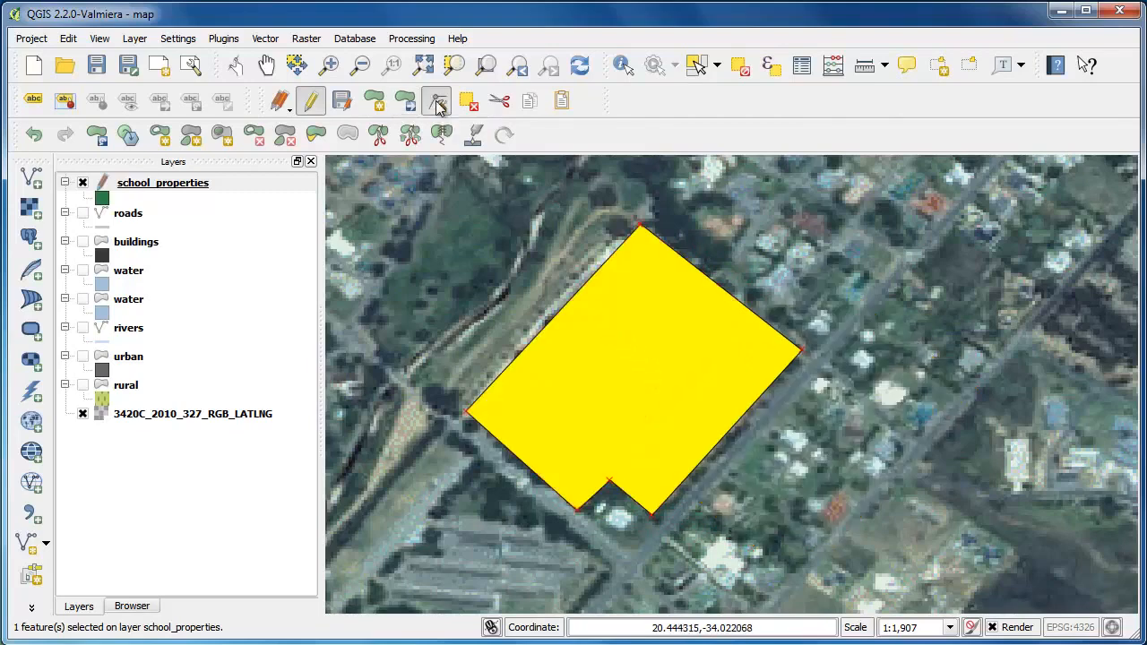
{"action": "left_click", "coordinate": [641, 229]}
{"action": "mouse_move", "coordinate": [640, 226]}
{"action": "left_mouse_down"}
{"action": "mouse_move", "coordinate": [651, 274]}
{"action": "mouse_move", "coordinate": [640, 227]}
{"action": "left_mouse_up"}
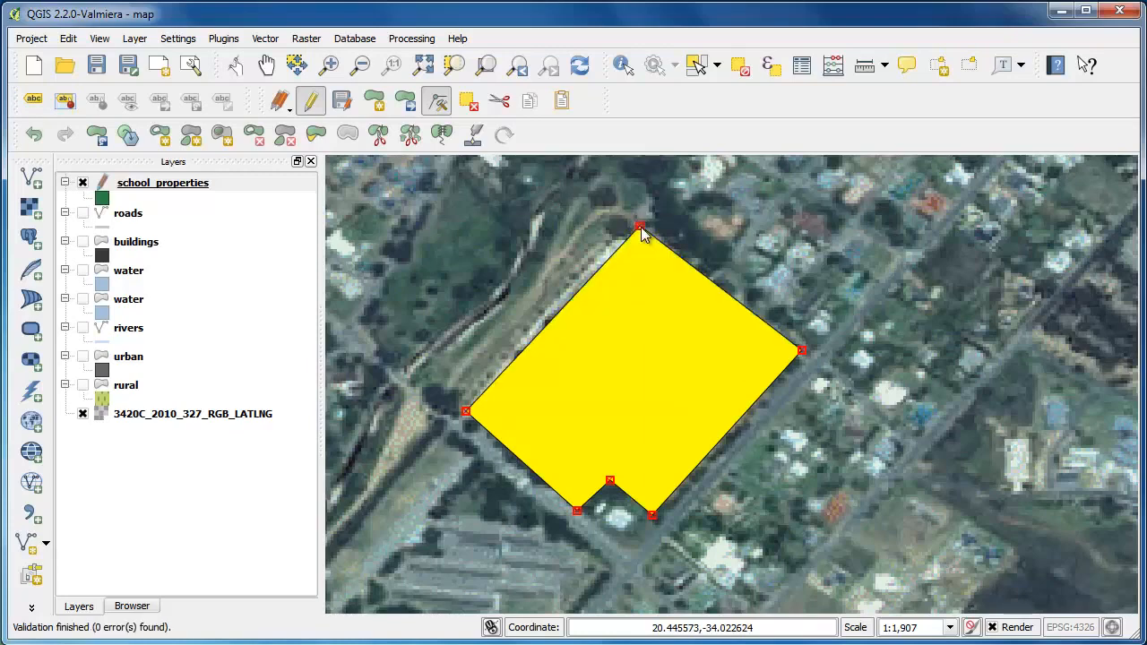
Step: Delete the selected athletics field polygon and undo the deletion
{"action": "left_click", "coordinate": [468, 101]}
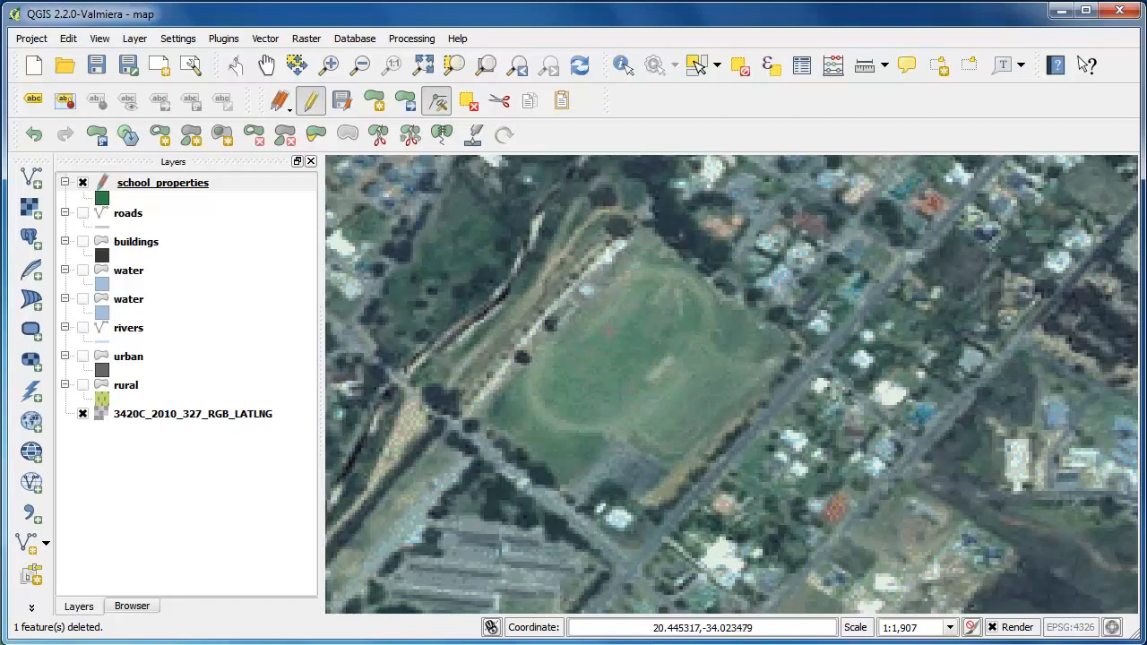
{"action": "key", "text": "ctrl+z"}
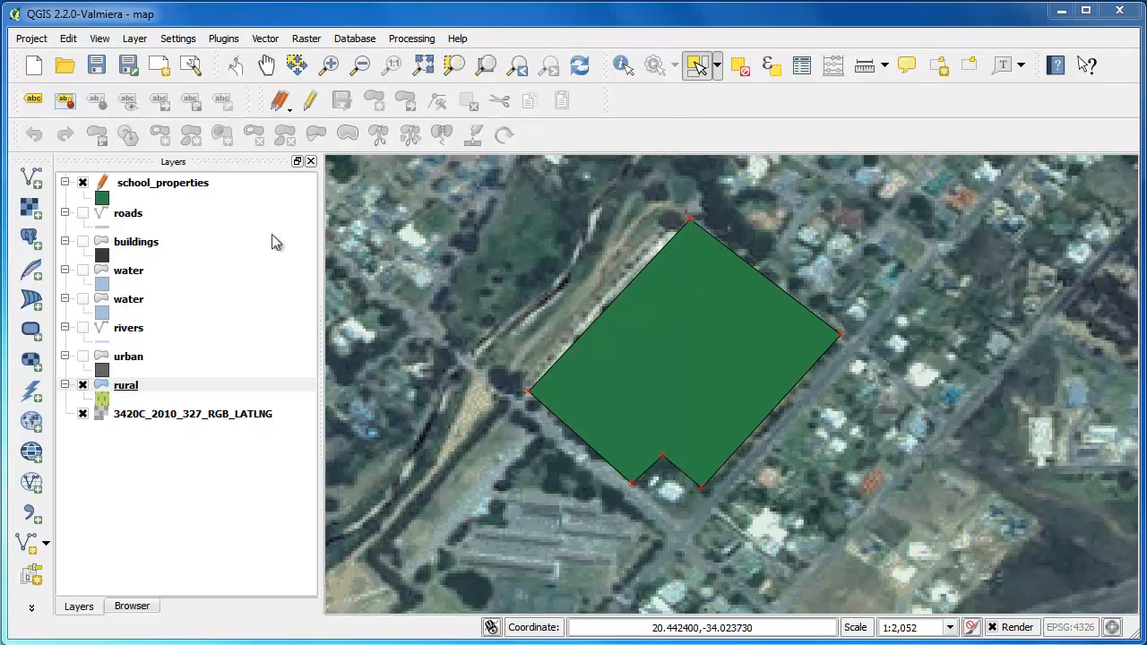
Step: Start editing the rural layer, and stop editing school_properties, saving its changes
{"action": "left_click", "coordinate": [311, 101]}
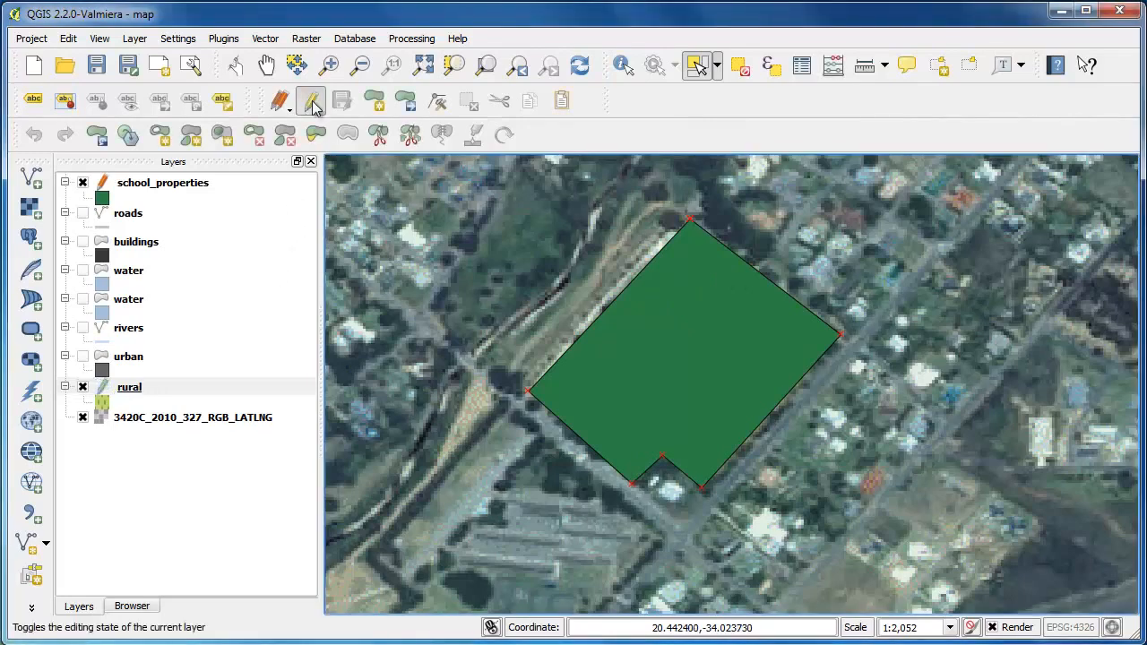
{"action": "left_click", "coordinate": [149, 181]}
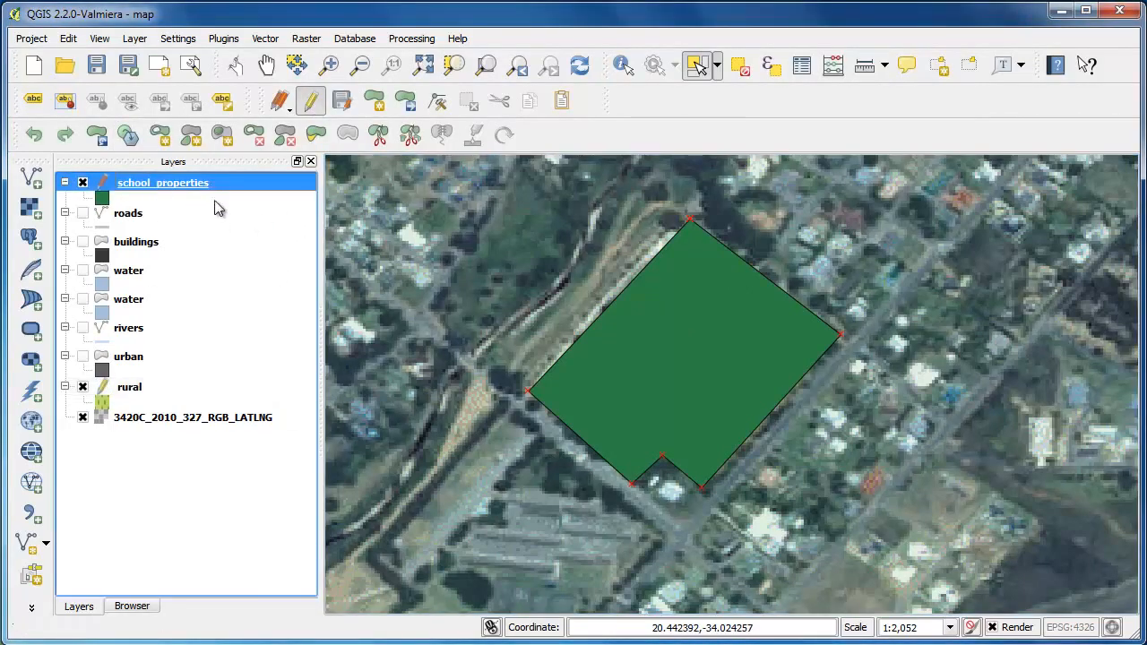
{"action": "left_click", "coordinate": [311, 101]}
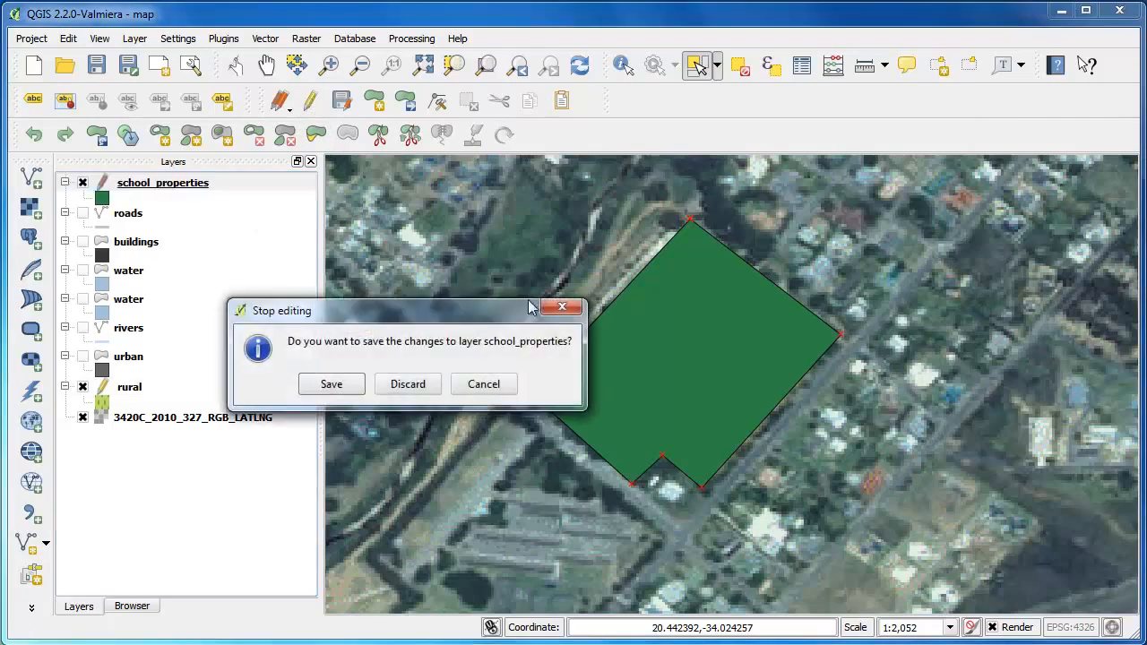
{"action": "left_click", "coordinate": [339, 386]}
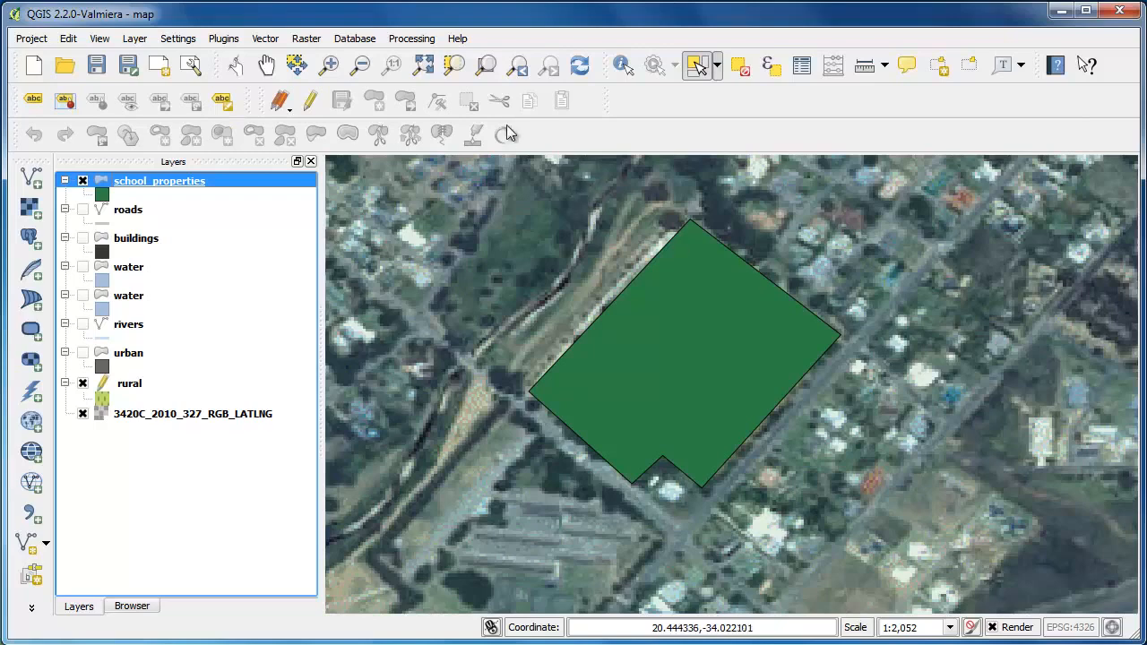
Step: In the snapping options, enable snapping for rural with pixels as units, and set the roads tolerance to 4.0000
{"action": "left_click", "coordinate": [176, 41]}
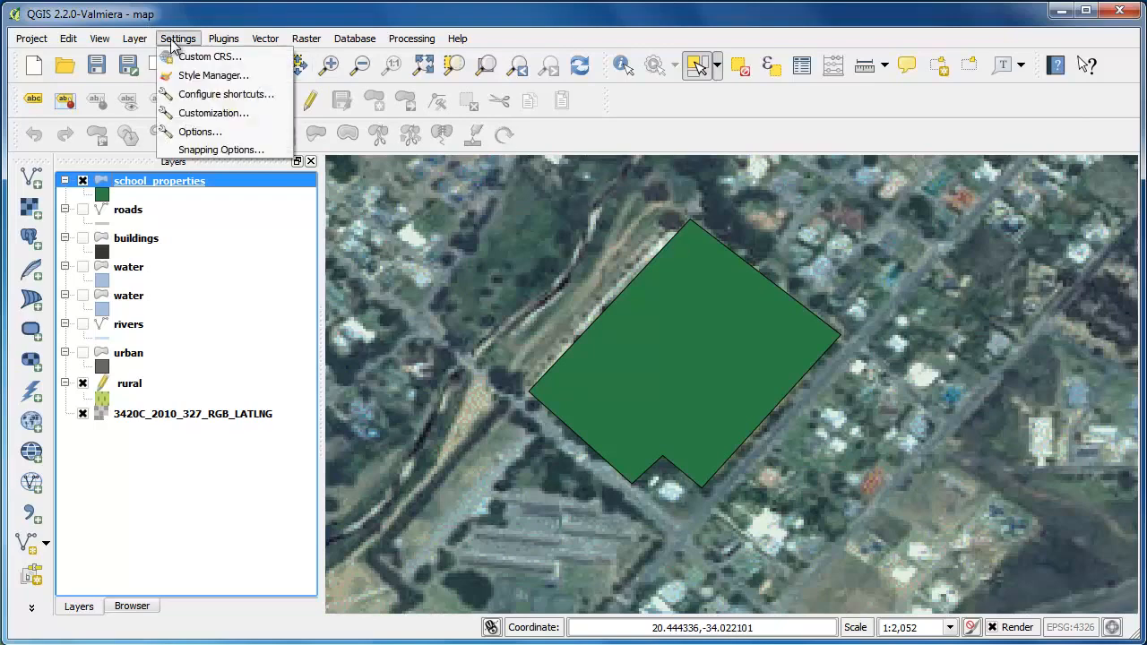
{"action": "left_click", "coordinate": [218, 149]}
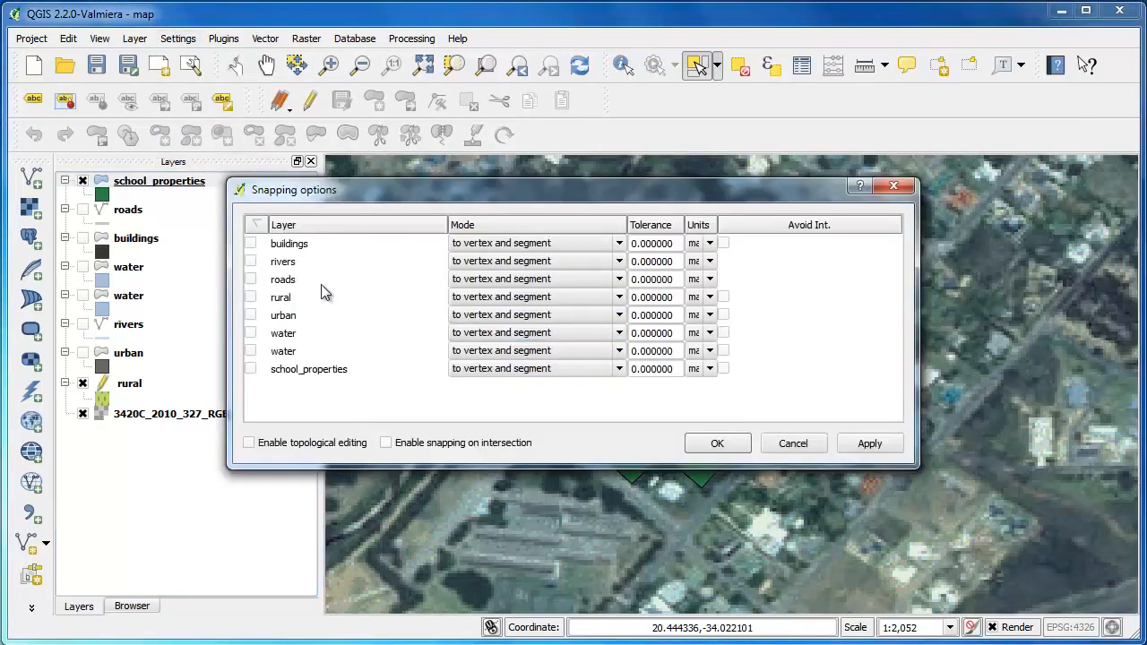
{"action": "left_click", "coordinate": [251, 297]}
{"action": "left_click", "coordinate": [700, 299]}
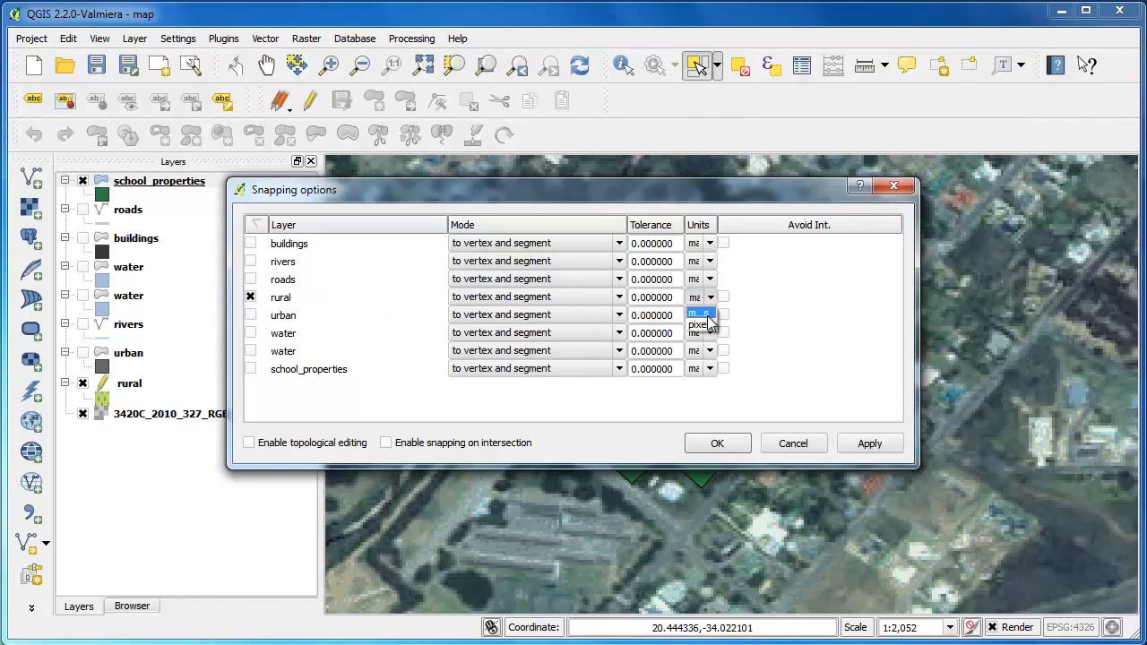
{"action": "left_click", "coordinate": [701, 325]}
{"action": "left_click", "coordinate": [679, 299]}
{"action": "double_click", "coordinate": [678, 281]}
{"action": "type", "text": "4.0000"}
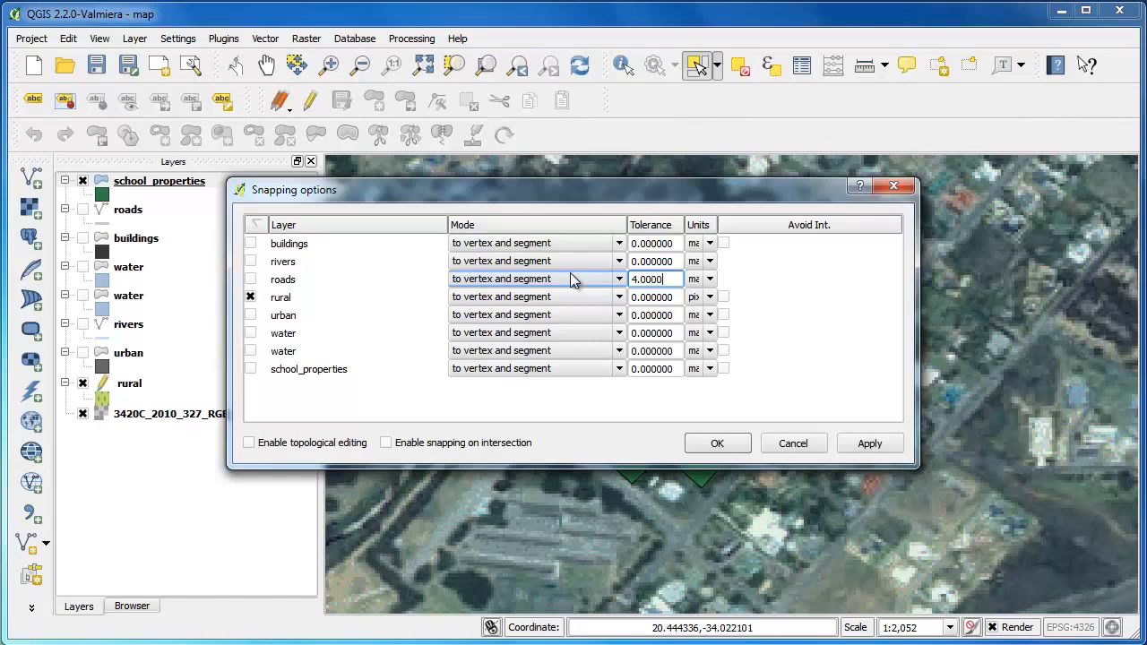
{"action": "left_click", "coordinate": [717, 445]}
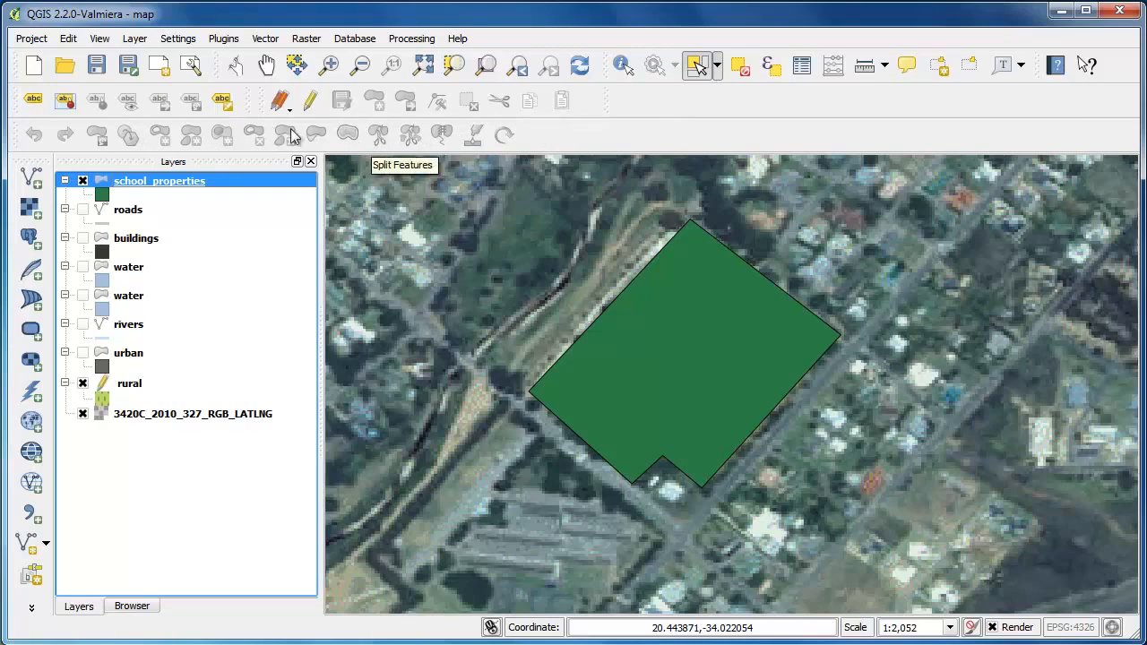
Step: Check that the Advanced Digitizing toolbar is enabled
{"action": "left_click", "coordinate": [99, 39]}
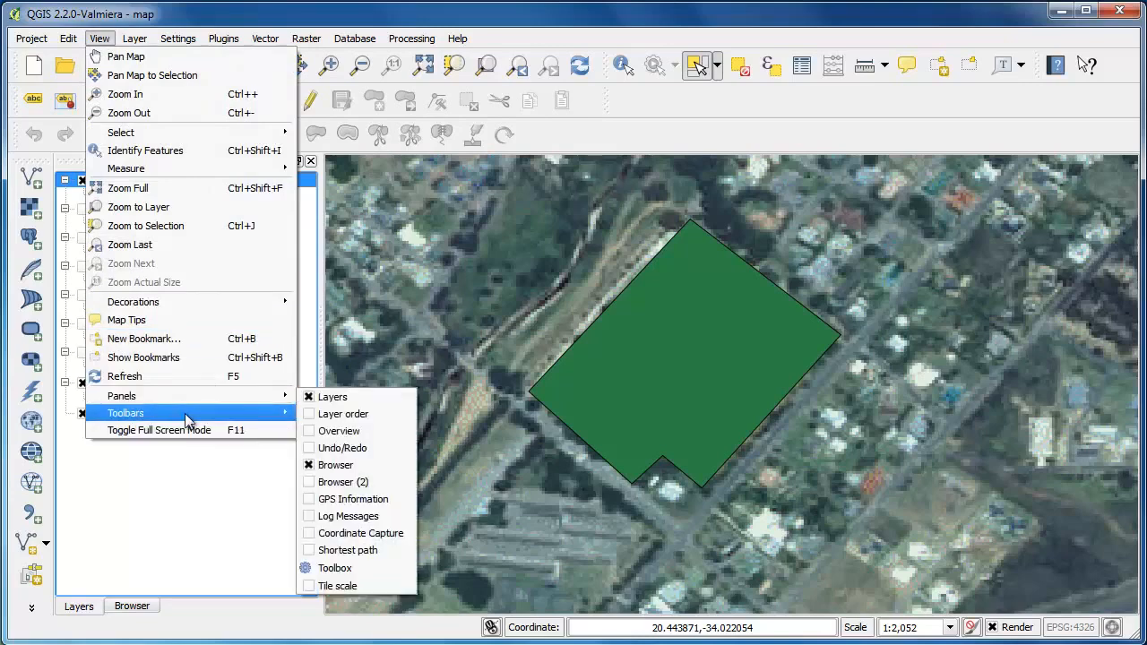
{"action": "mouse_move", "coordinate": [269, 413]}
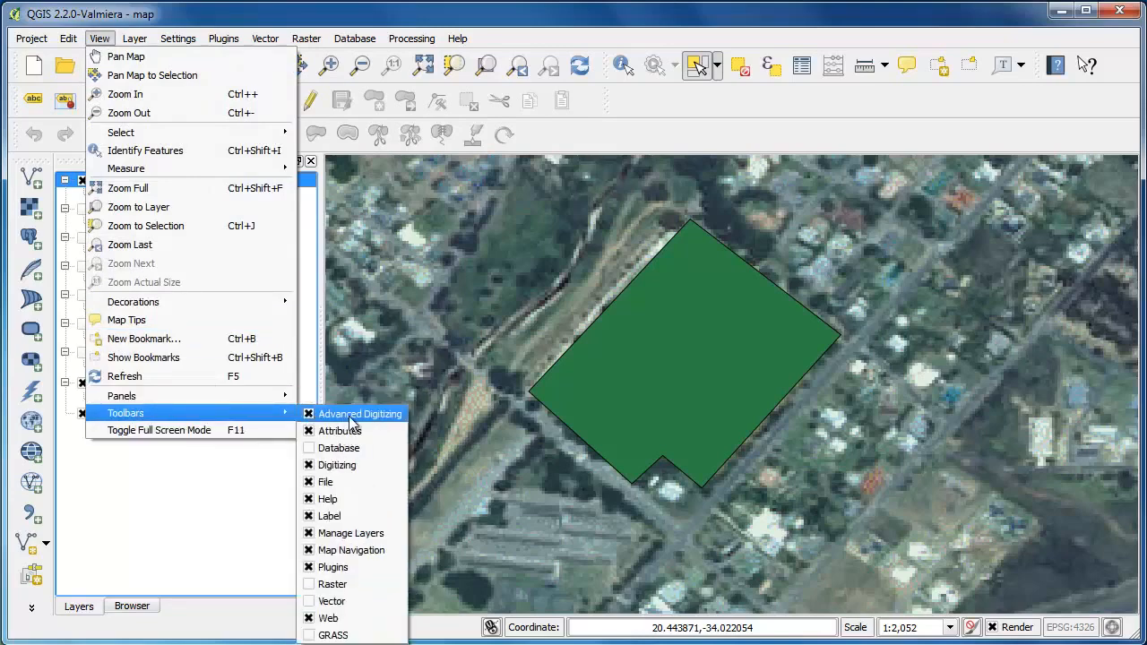
{"action": "left_click", "coordinate": [243, 484]}
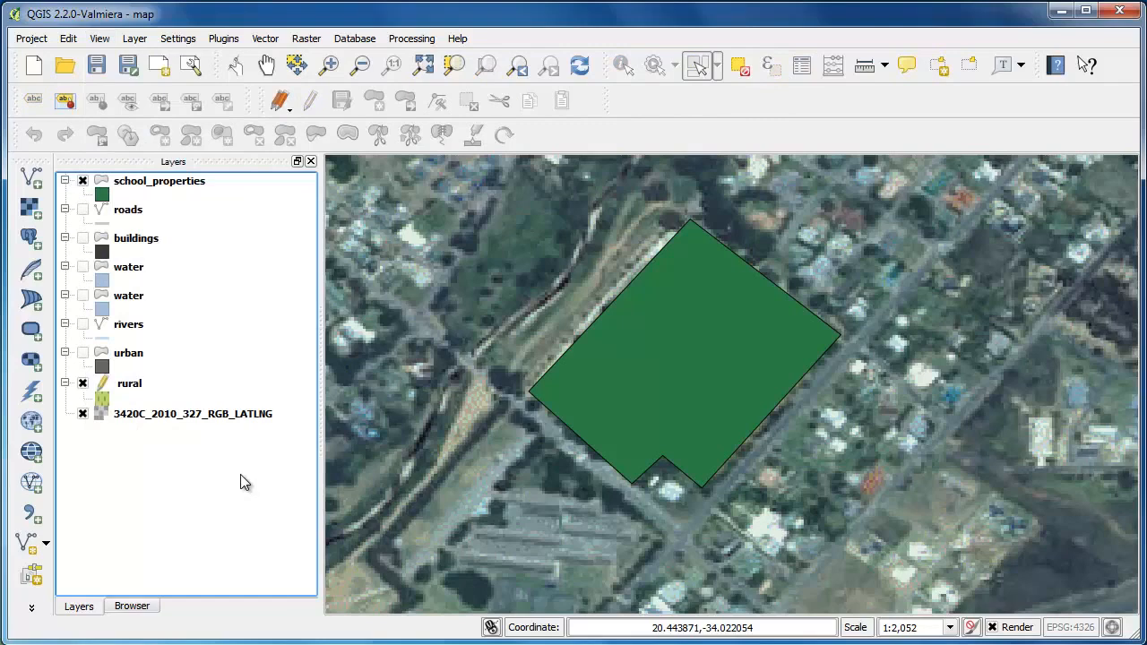
Step: Set the border style of the rural layer's simple fill to Solid Line
{"action": "left_click", "coordinate": [127, 387]}
{"action": "right_click", "coordinate": [126, 388]}
{"action": "left_click", "coordinate": [262, 613]}
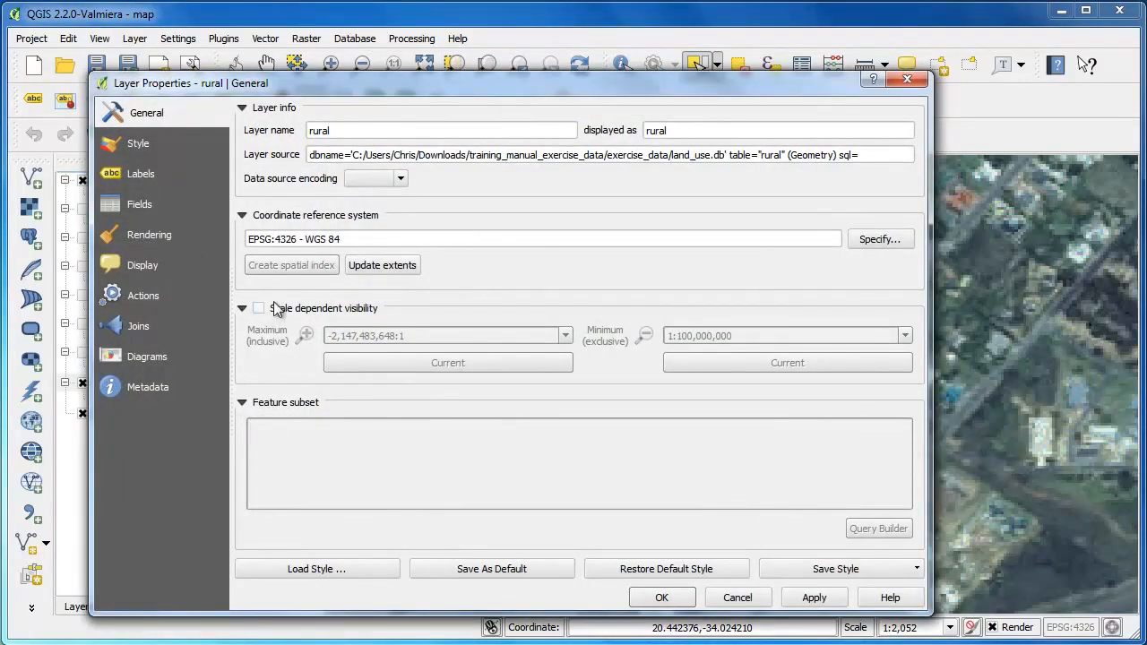
{"action": "left_click", "coordinate": [136, 146]}
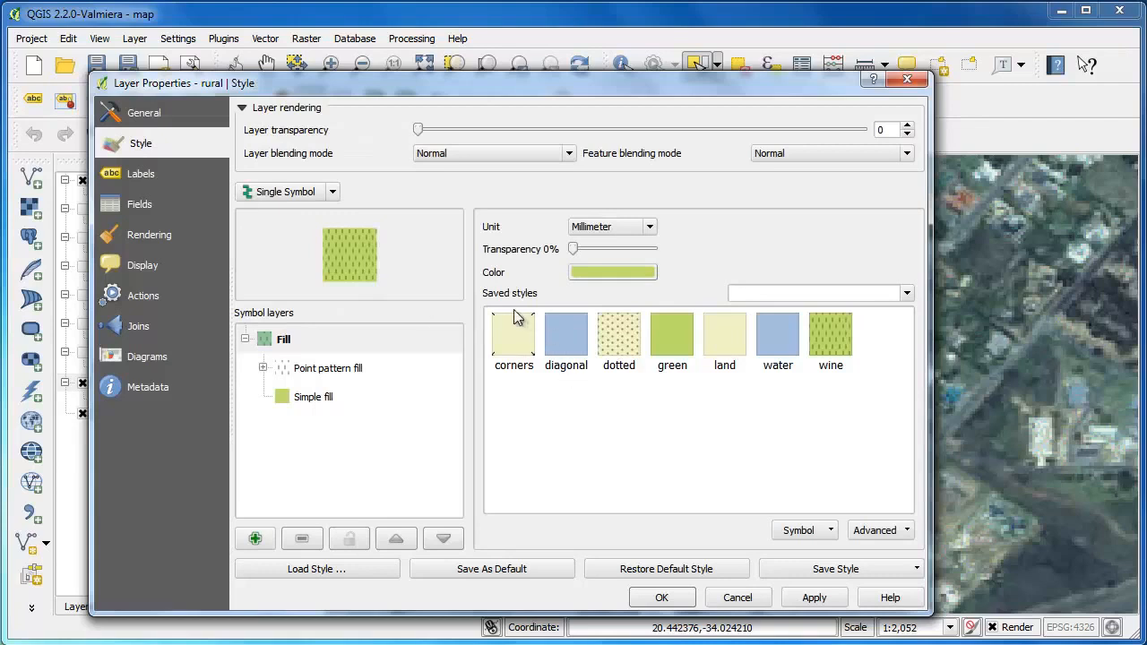
{"action": "left_click", "coordinate": [314, 372]}
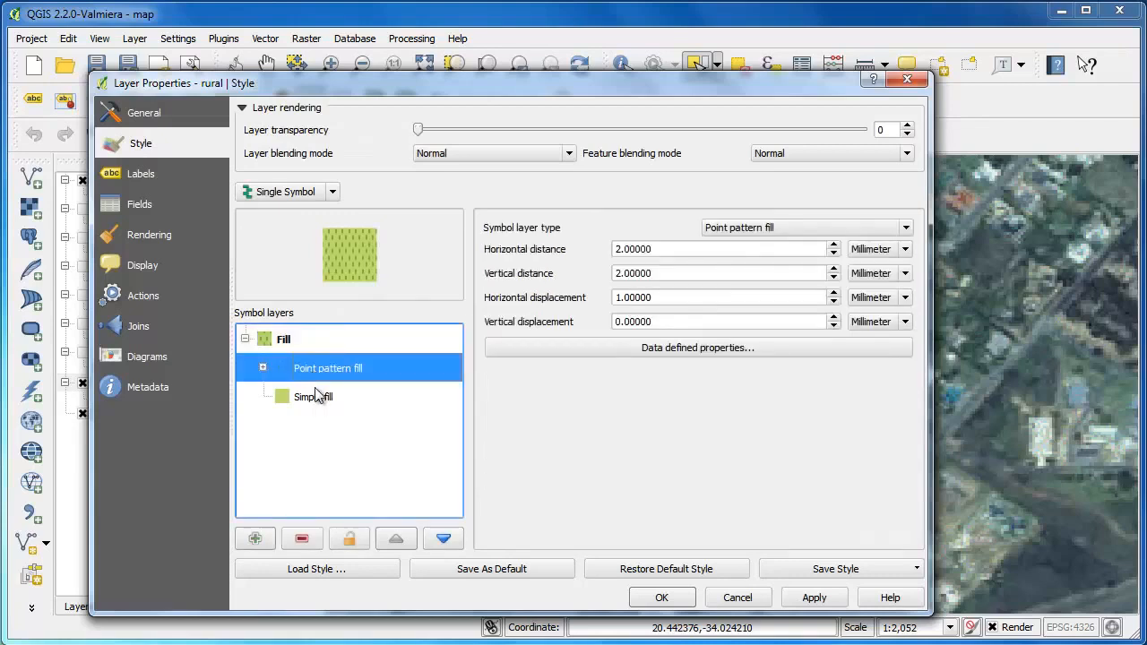
{"action": "left_click", "coordinate": [315, 401]}
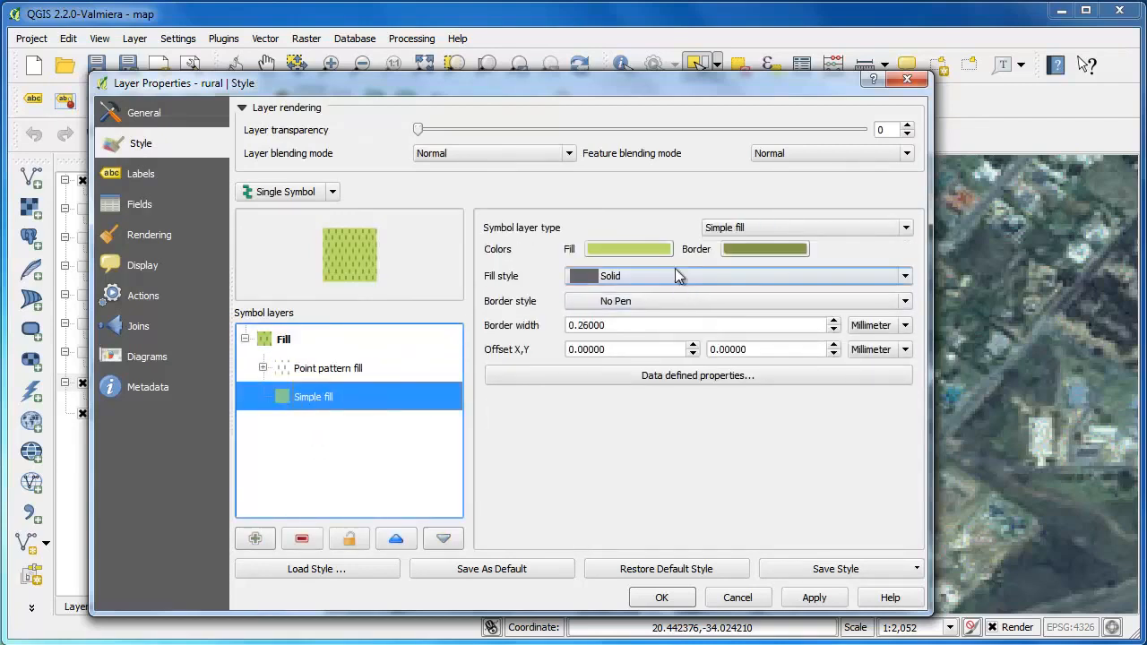
{"action": "left_click", "coordinate": [641, 301]}
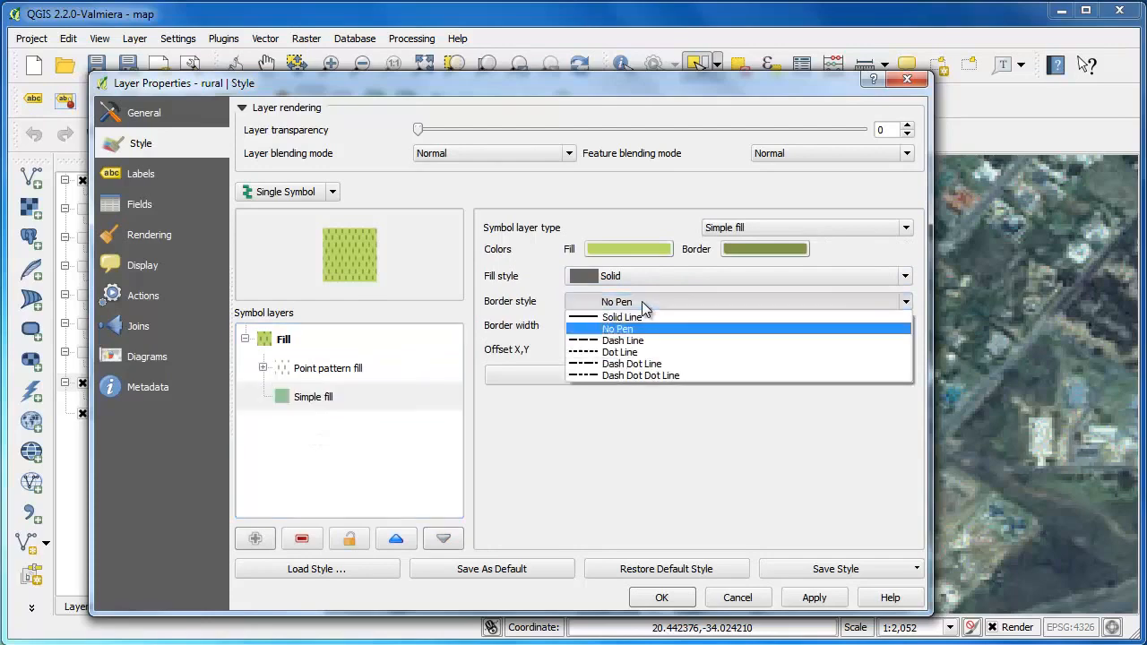
{"action": "left_click", "coordinate": [638, 320]}
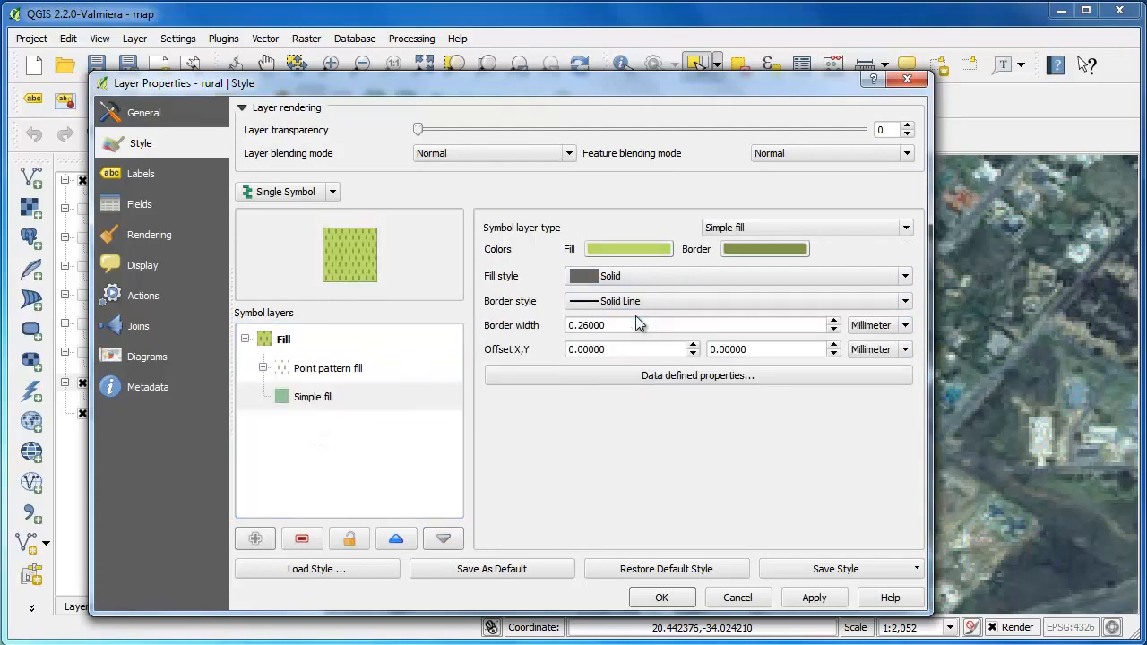
{"action": "left_click", "coordinate": [661, 597]}
Step: Hide the 3420C_2010_327_RGB_LATLNG aerial image and show the urban and buildings layers around the town
{"action": "scroll", "coordinate": [802, 404], "scroll_direction": "down", "scroll_amount": 2}
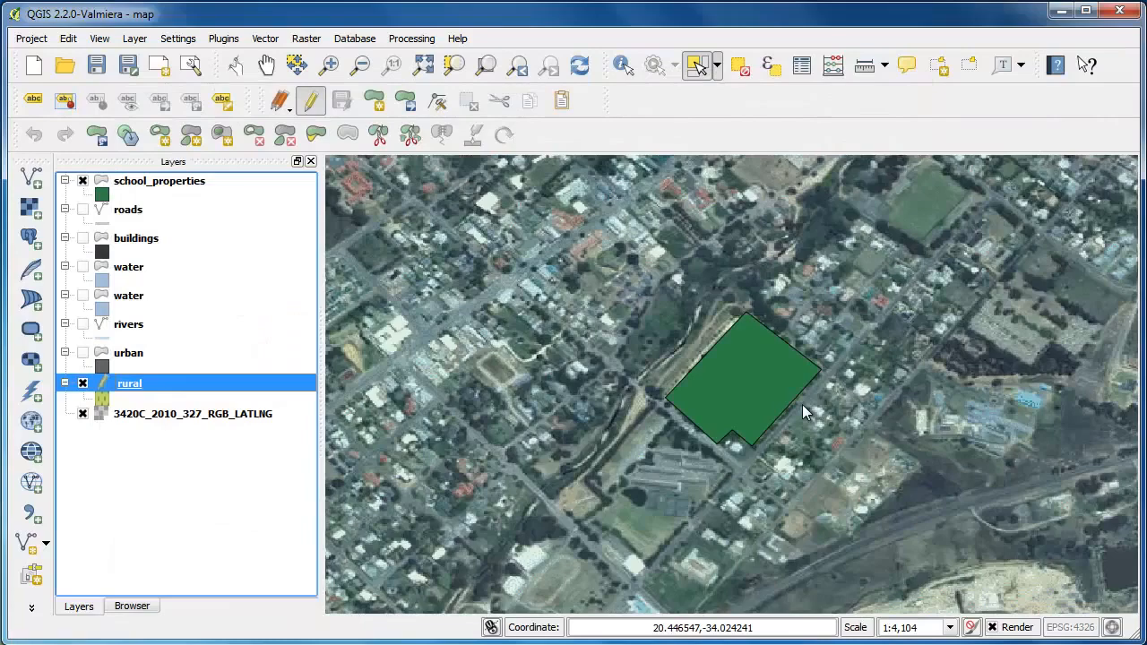
{"action": "scroll", "coordinate": [802, 405], "scroll_direction": "down", "scroll_amount": 2}
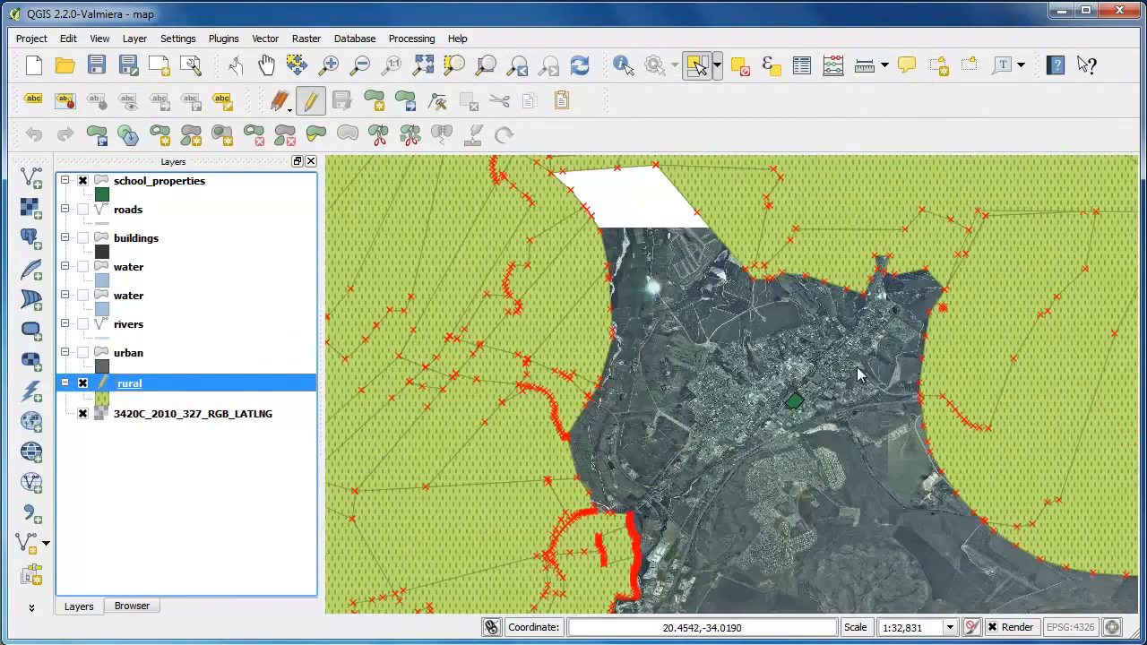
{"action": "left_click", "coordinate": [857, 368]}
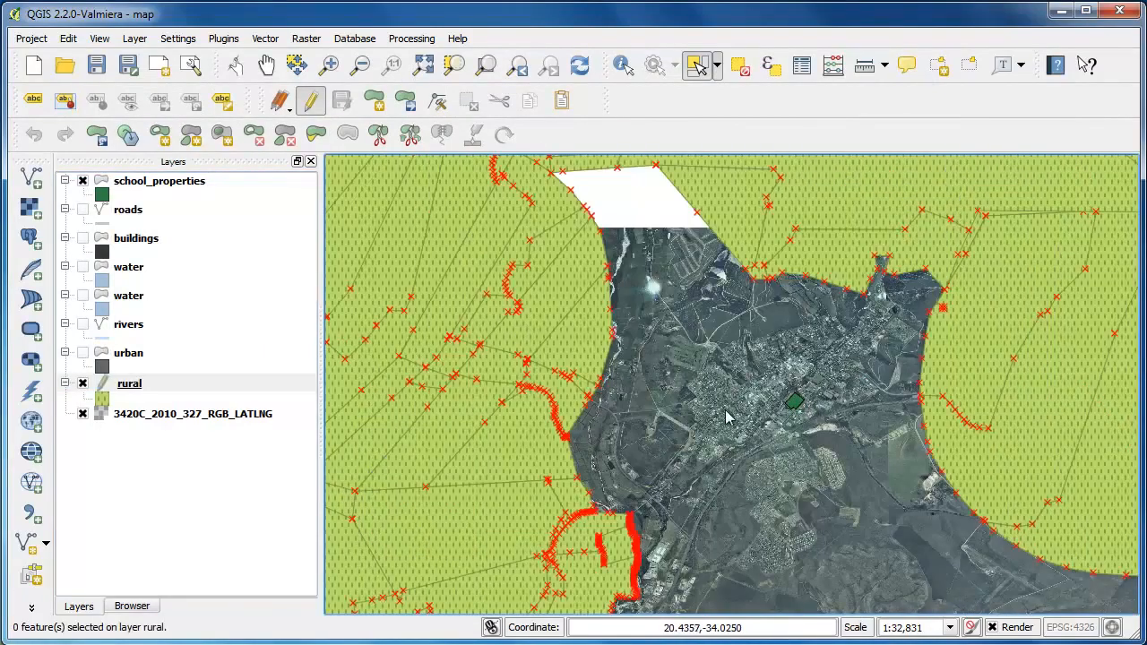
{"action": "key", "text": "space"}
{"action": "left_click_drag", "start_coordinate": [801, 403], "coordinate": [658, 440]}
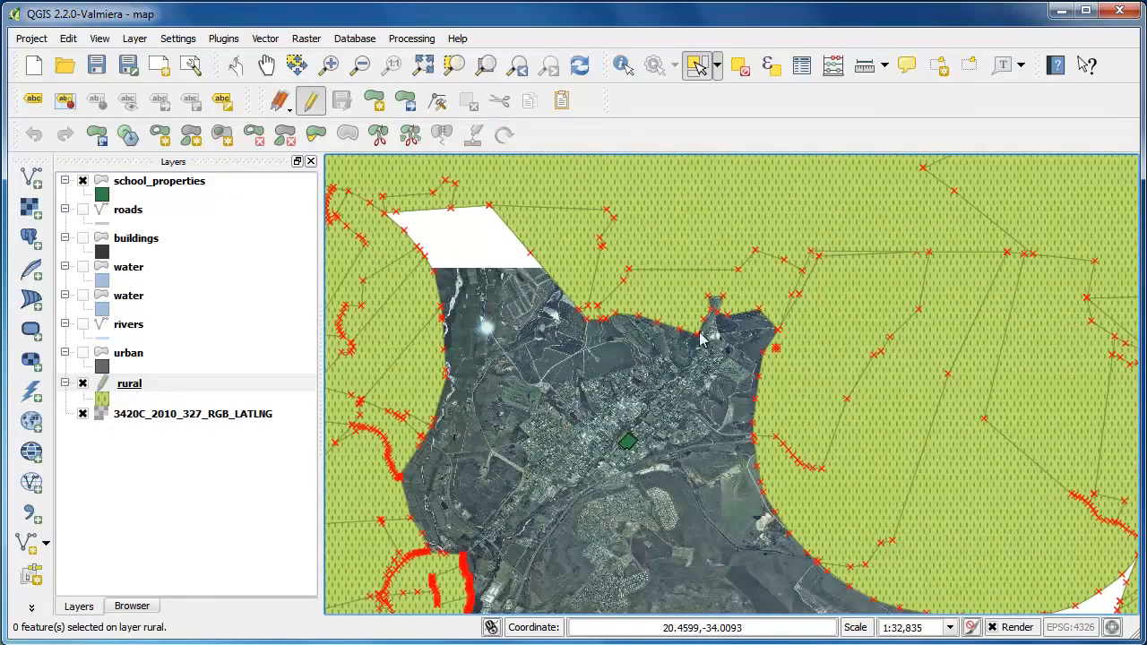
{"action": "left_click", "coordinate": [81, 415]}
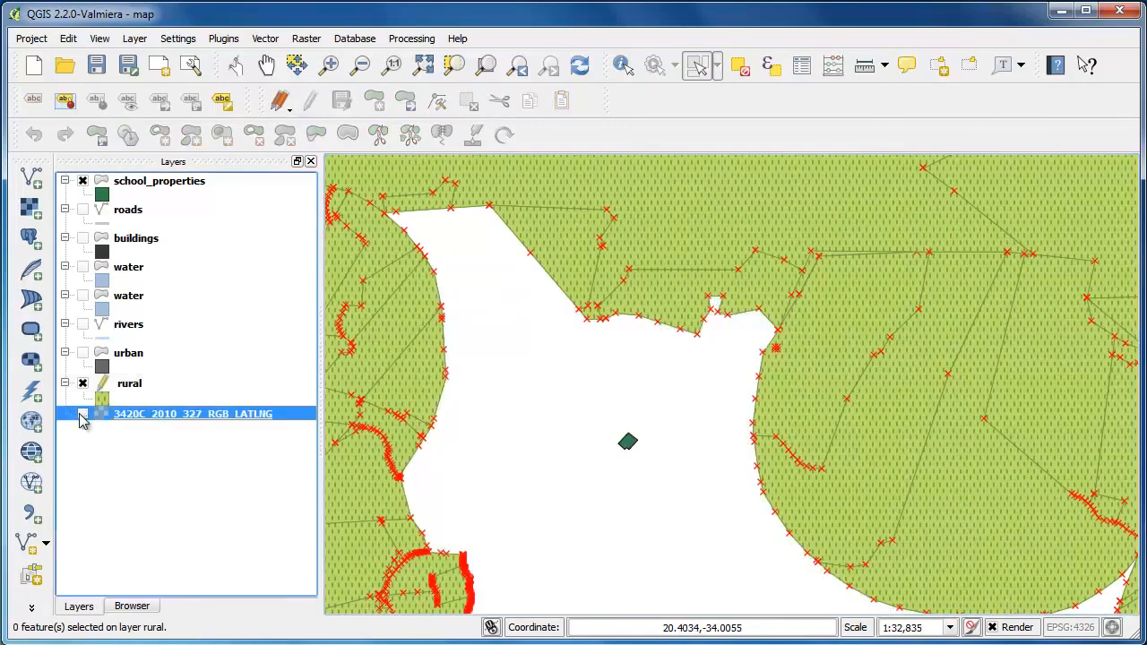
{"action": "left_click", "coordinate": [83, 353]}
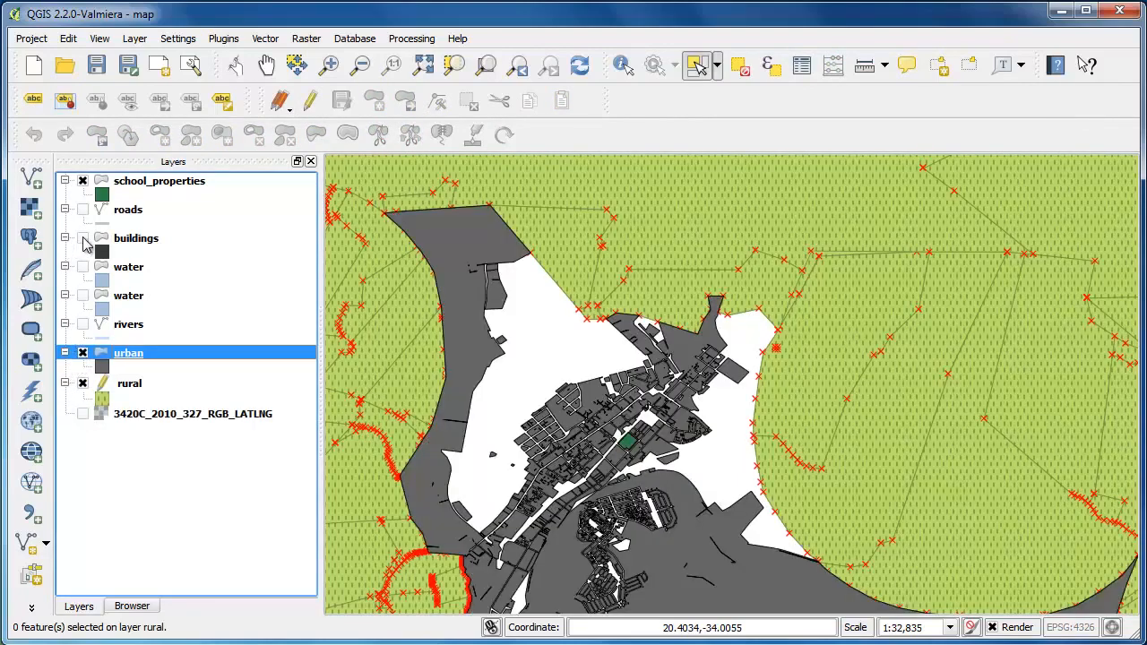
{"action": "left_click", "coordinate": [82, 237]}
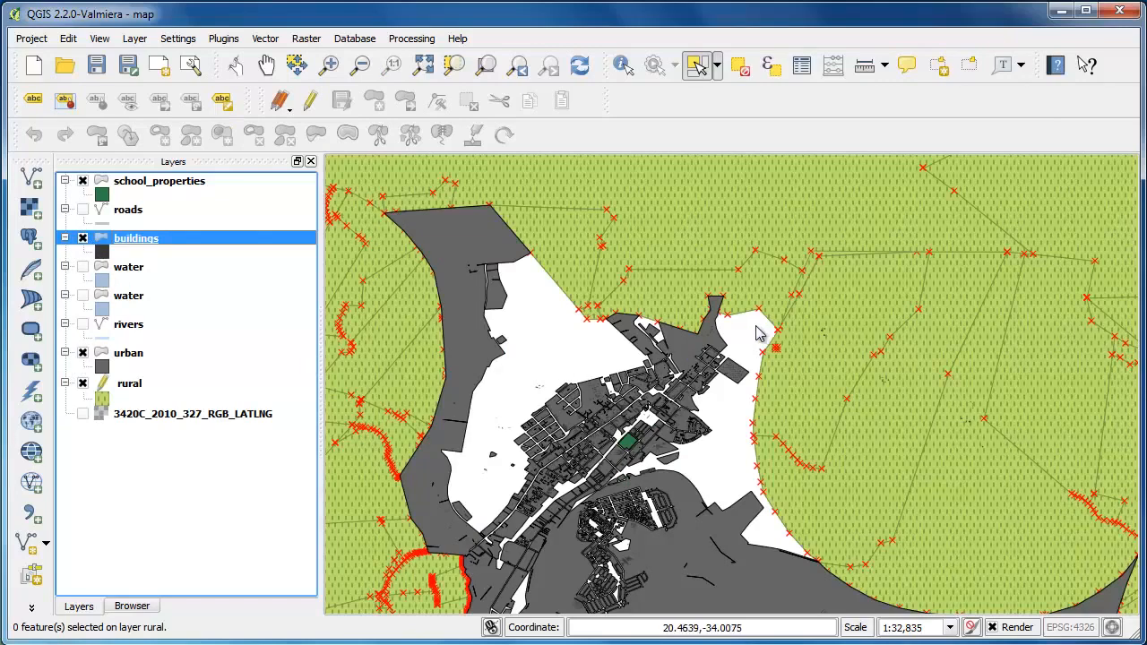
Step: Activate the rural layer and start adding a new feature at the white gap northeast of the town
{"action": "scroll", "coordinate": [758, 330], "scroll_direction": "up", "scroll_amount": 2}
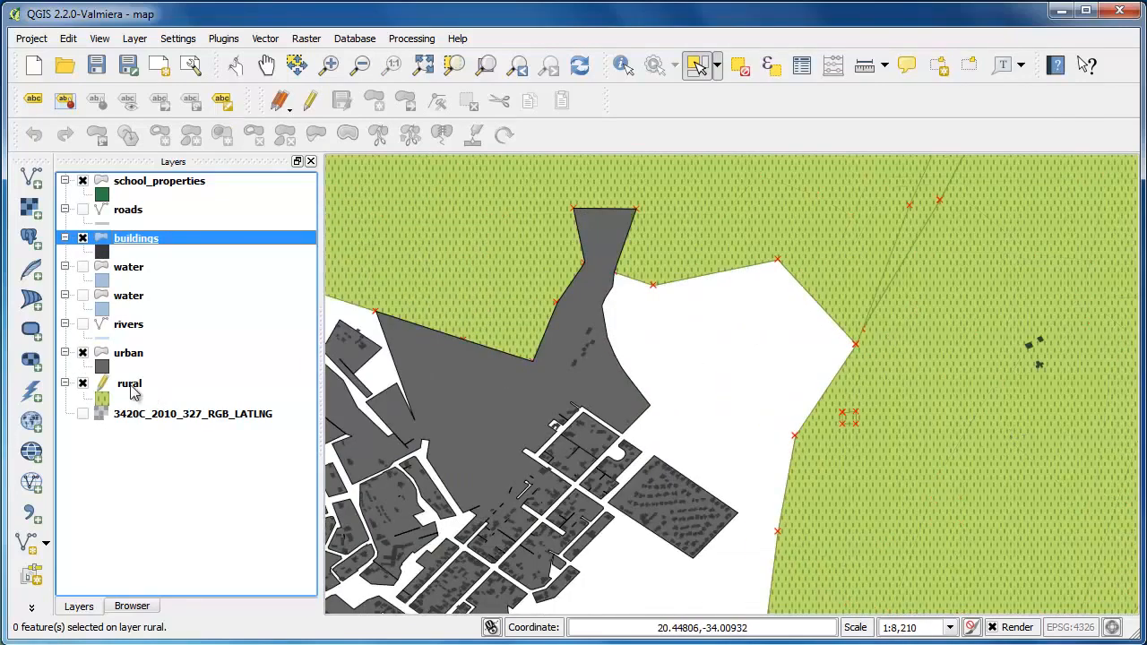
{"action": "left_click", "coordinate": [132, 390]}
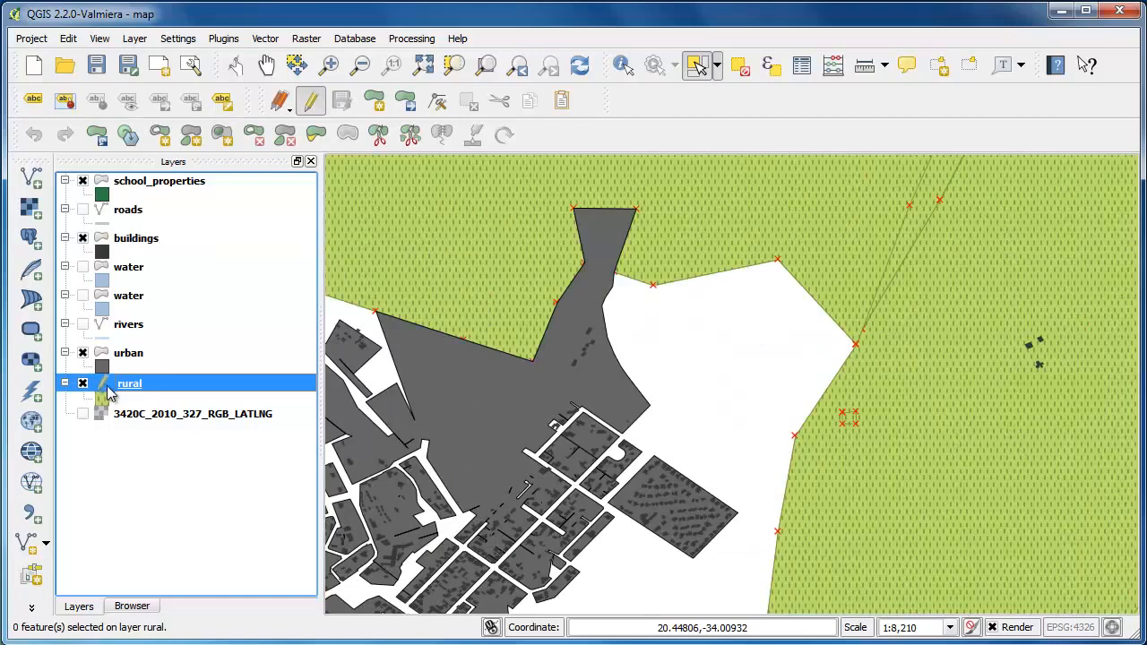
{"action": "left_click", "coordinate": [375, 100]}
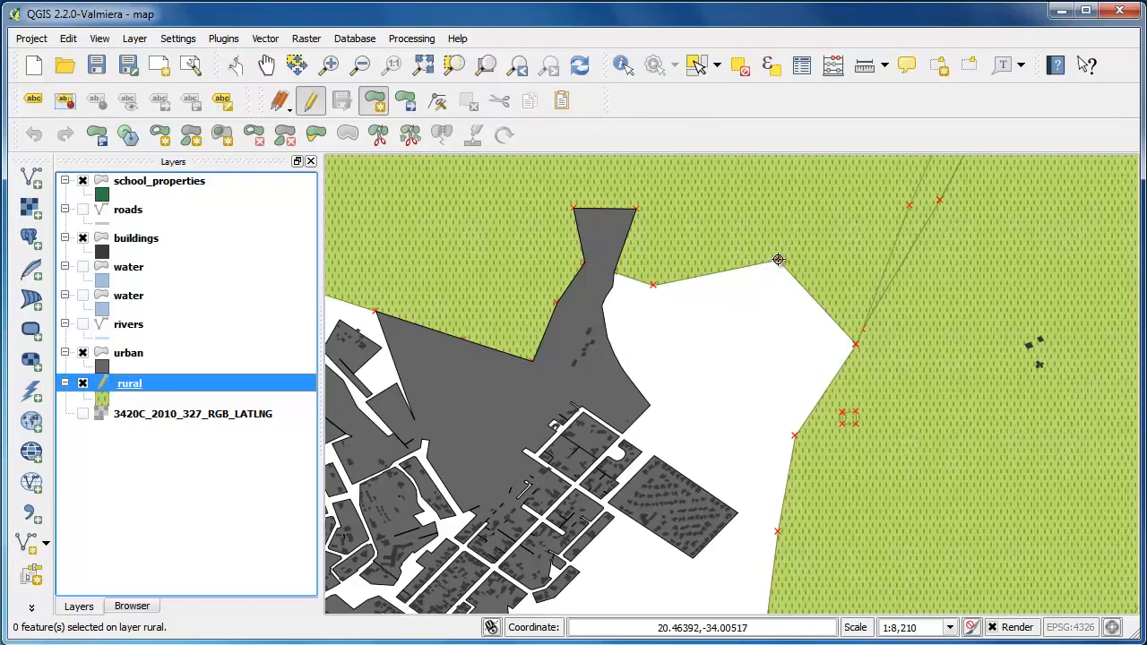
Step: Digitize the polygon's eastern edge by snapping four vertices to the existing rural boundary, starting at the gap's northern corner
{"action": "left_click", "coordinate": [779, 259]}
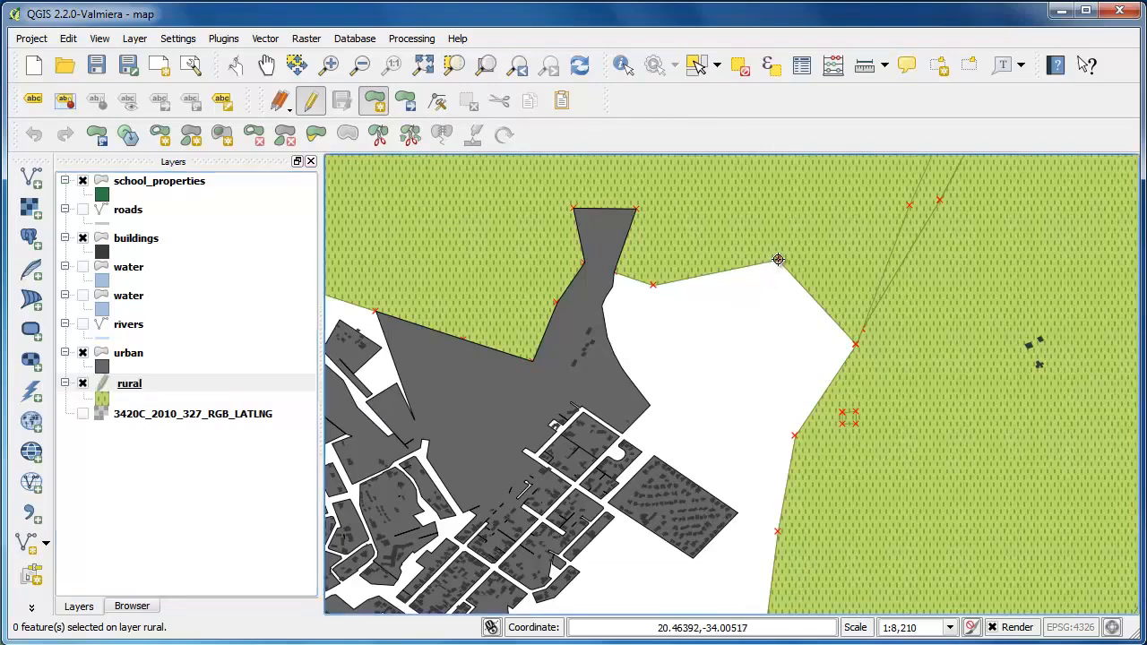
{"action": "left_click", "coordinate": [855, 343]}
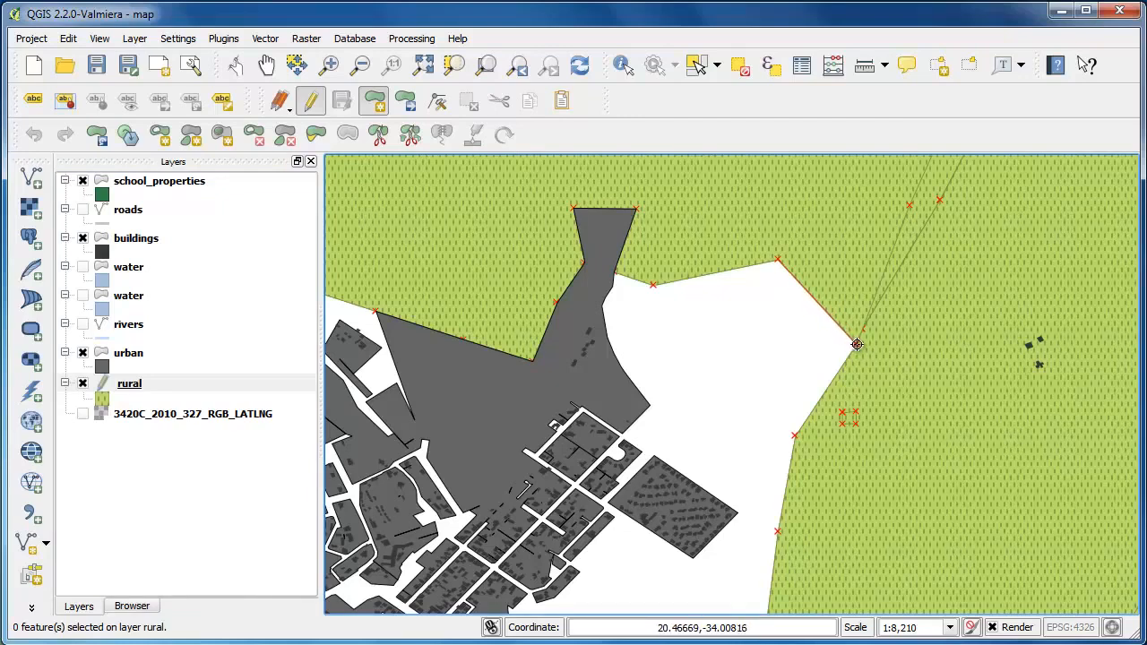
{"action": "left_click", "coordinate": [795, 436]}
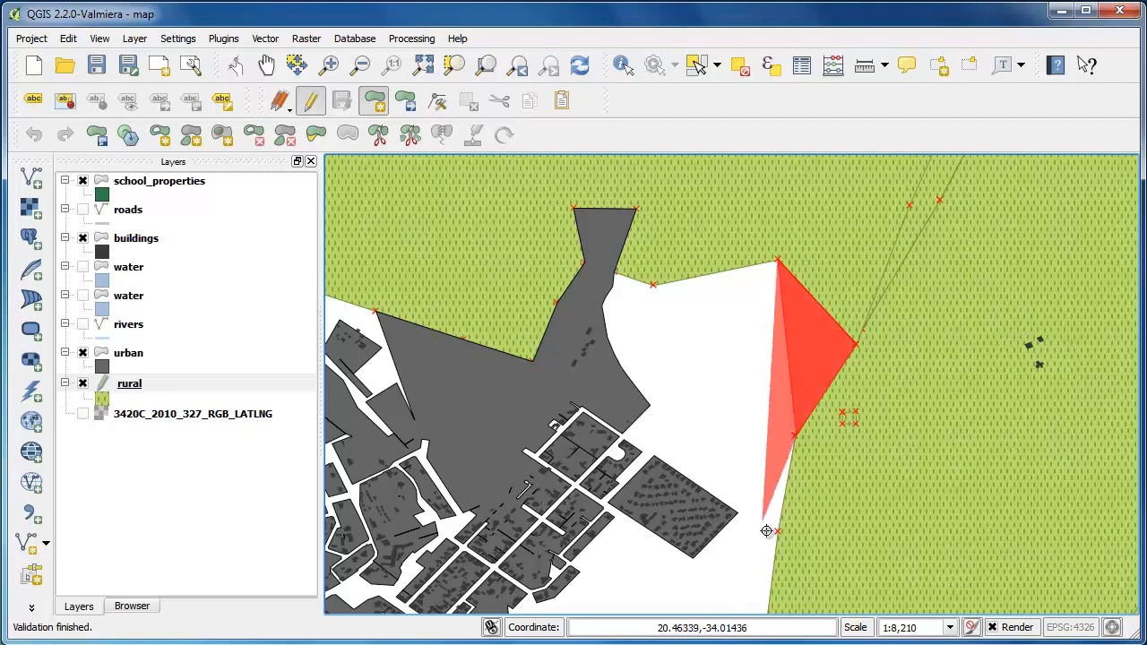
{"action": "left_click", "coordinate": [777, 534]}
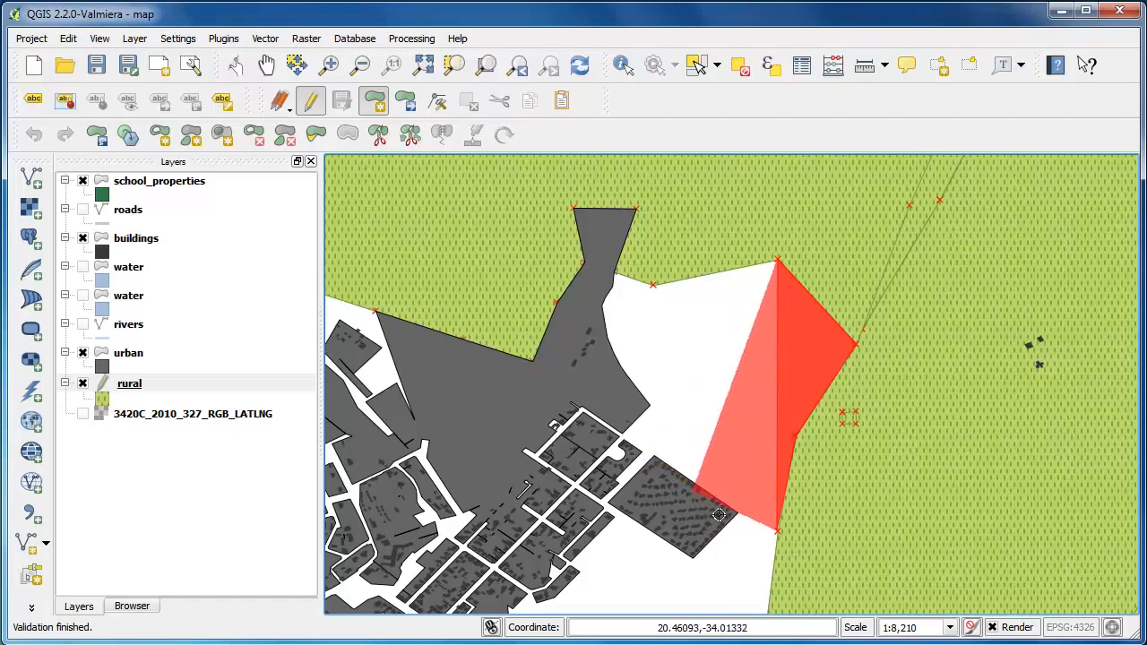
Step: Continue the polygon along the town's northeastern edge and back to the rural boundary vertex near the urban strip
{"action": "left_click", "coordinate": [735, 499]}
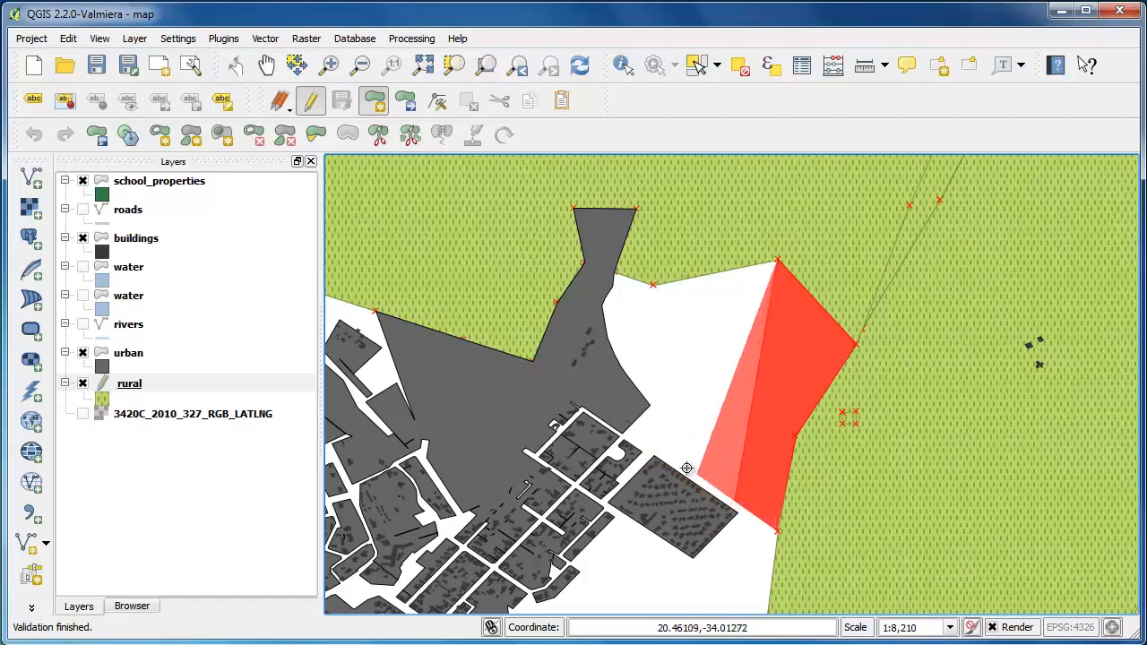
{"action": "left_click", "coordinate": [675, 462]}
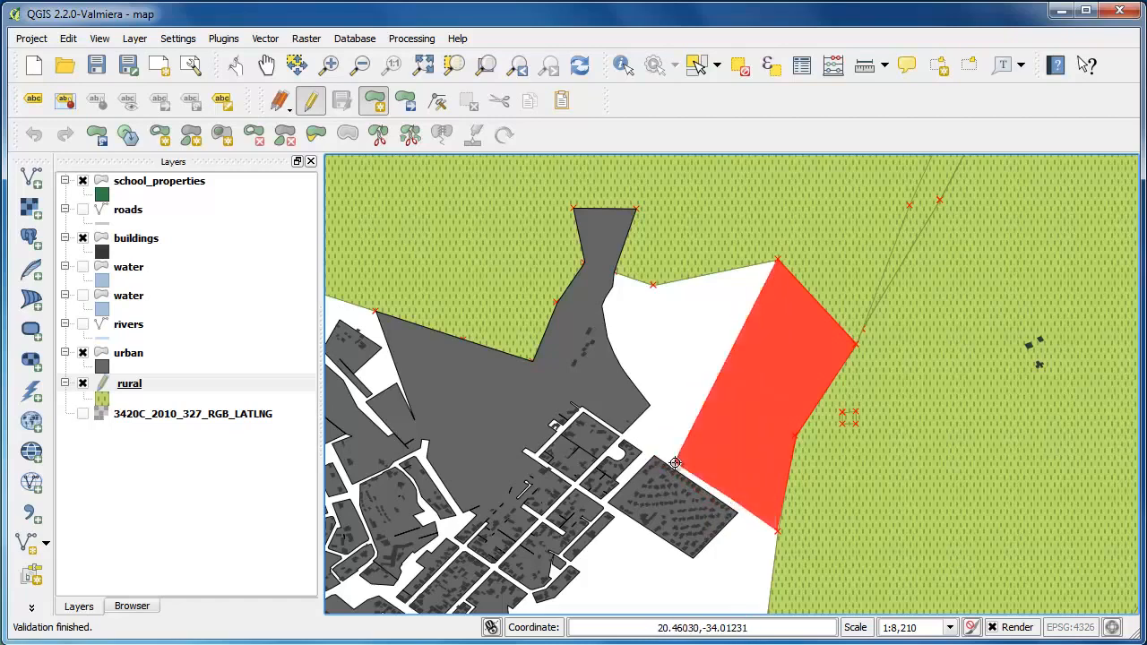
{"action": "left_click", "coordinate": [634, 438]}
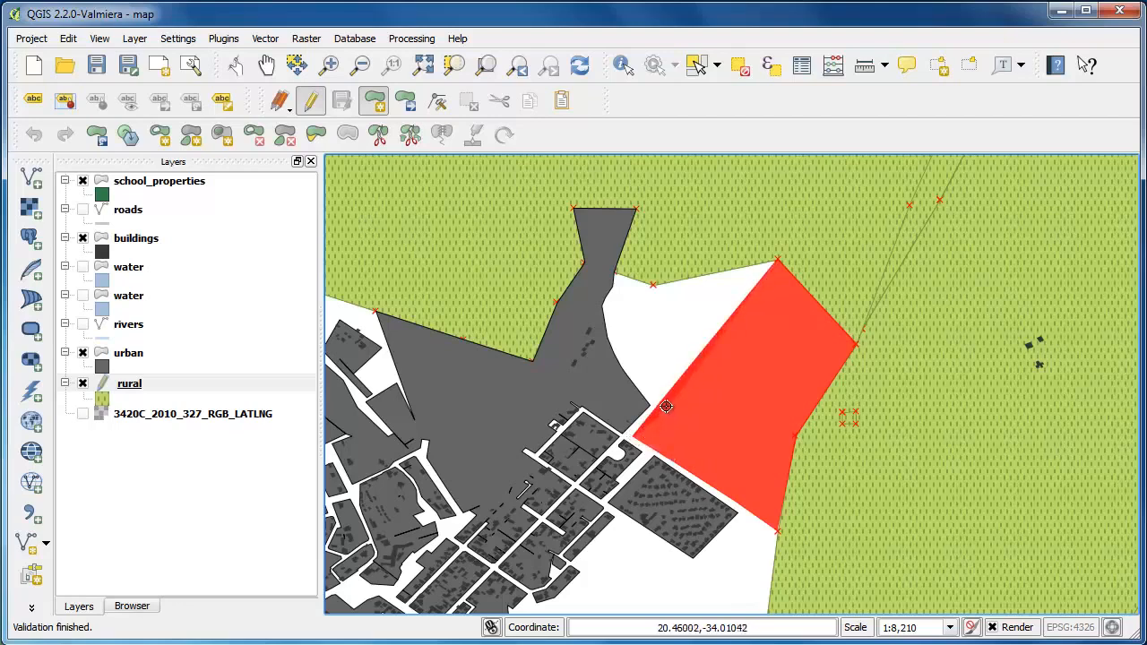
{"action": "left_click", "coordinate": [664, 407]}
{"action": "left_click", "coordinate": [628, 366]}
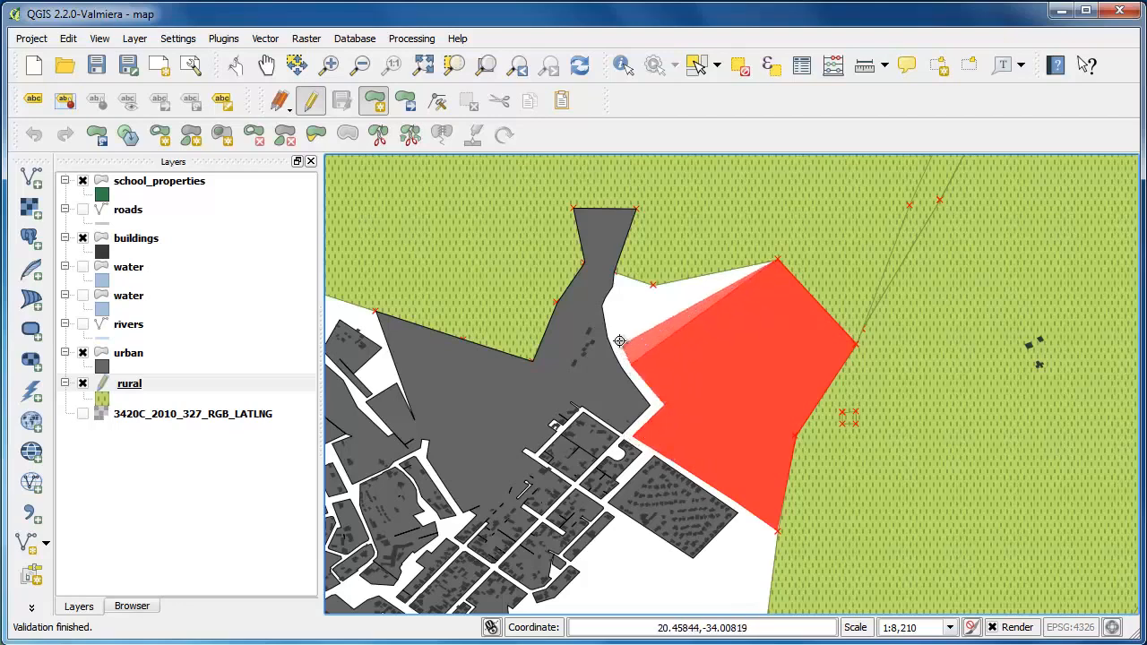
{"action": "left_click", "coordinate": [615, 331]}
{"action": "left_click", "coordinate": [610, 305]}
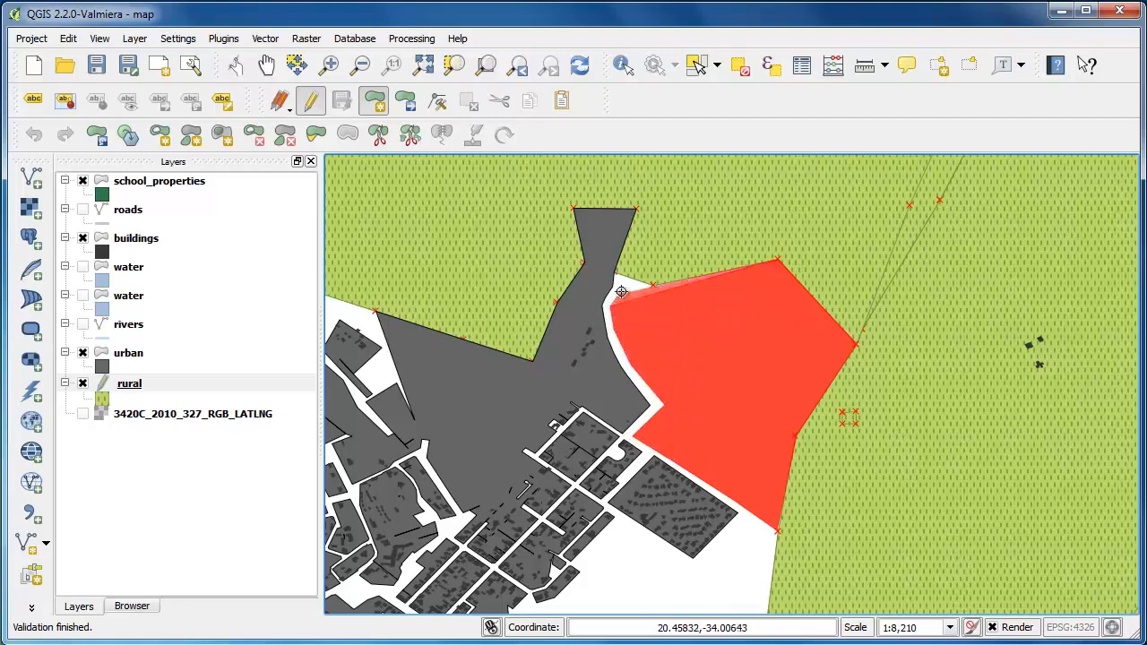
{"action": "left_click", "coordinate": [615, 271]}
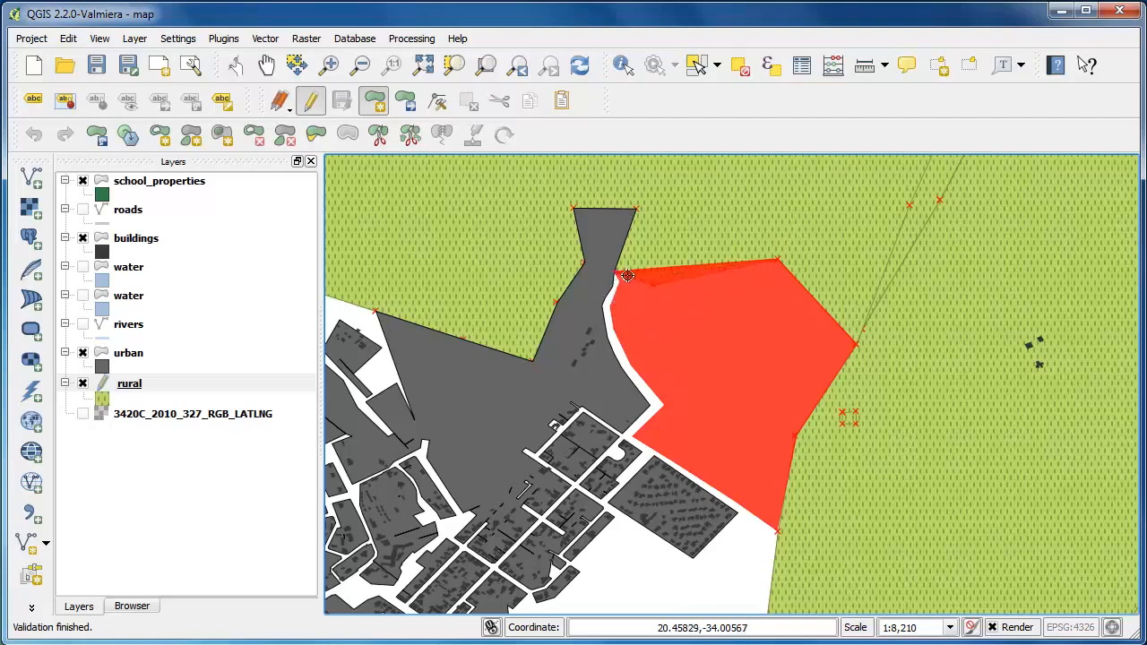
{"action": "left_click", "coordinate": [651, 283]}
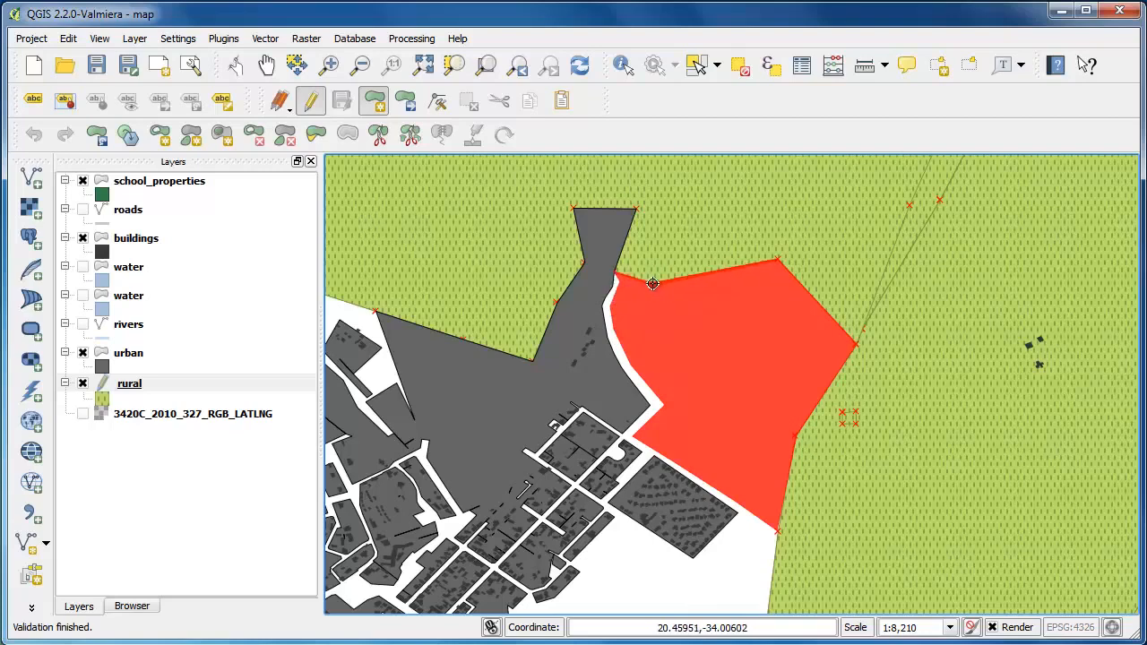
Step: Finish the rural polygon with PKUID 999 and undo its addition
{"action": "right_click", "coordinate": [728, 348]}
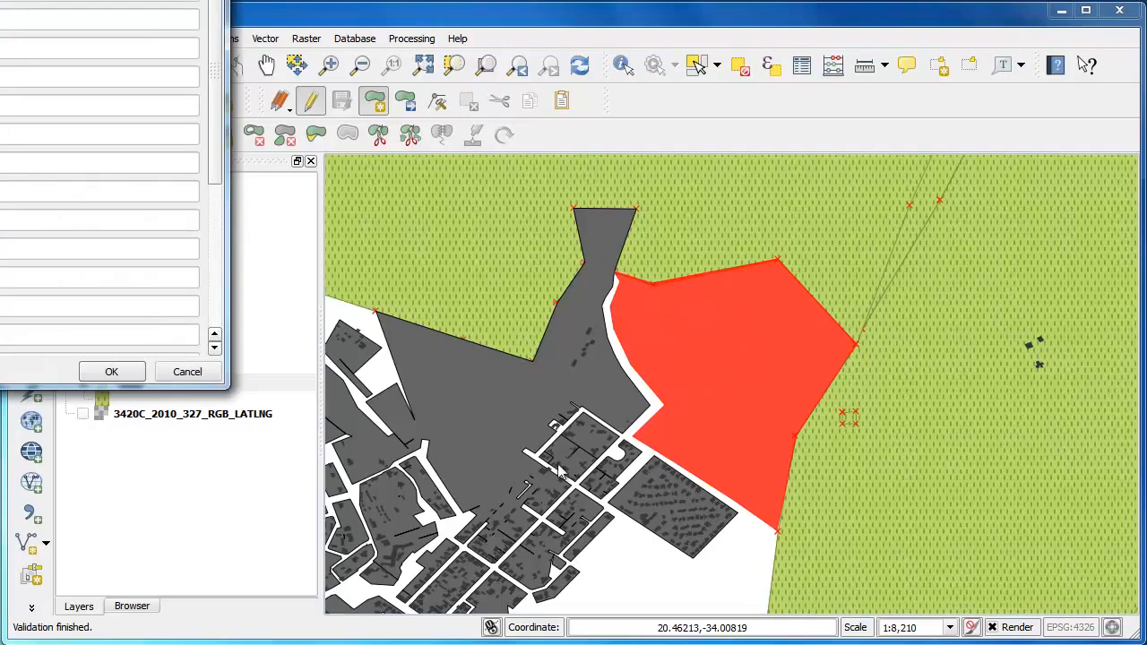
{"action": "left_click_drag", "start_coordinate": [0, 0], "coordinate": [455, 133]}
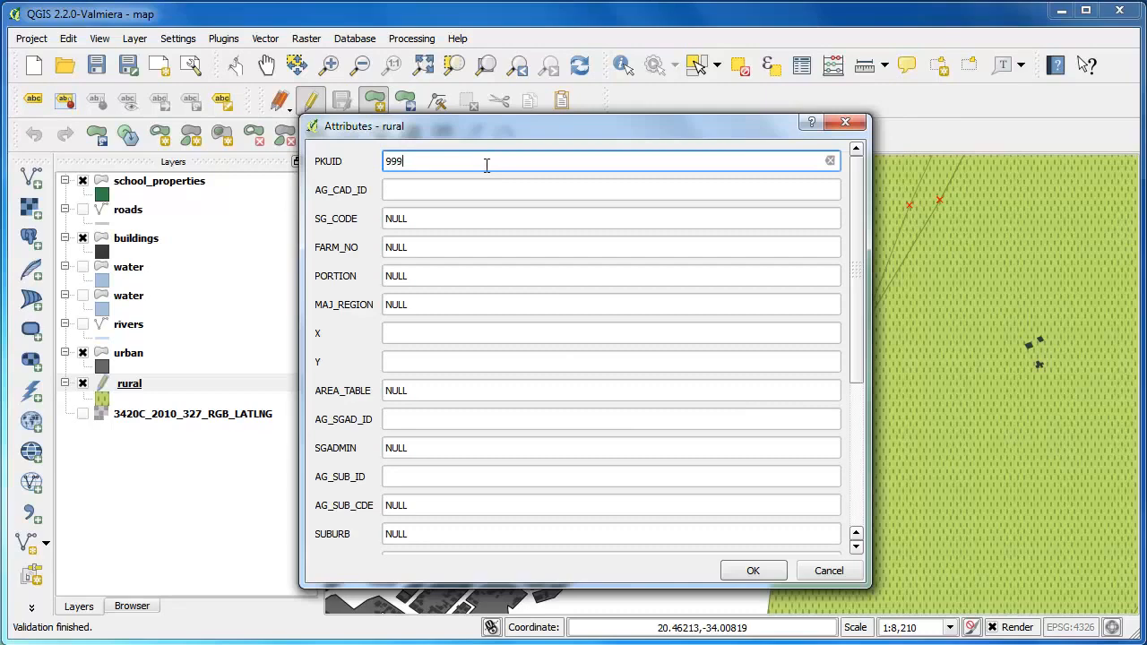
{"action": "left_click", "coordinate": [753, 571]}
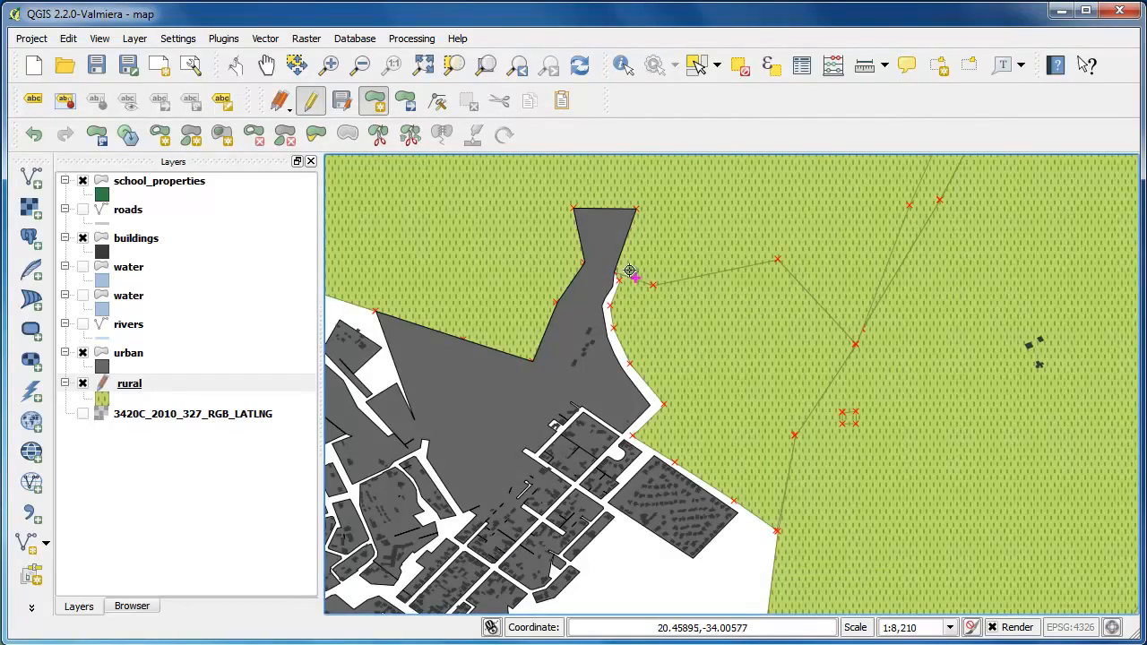
{"action": "left_click", "coordinate": [35, 135]}
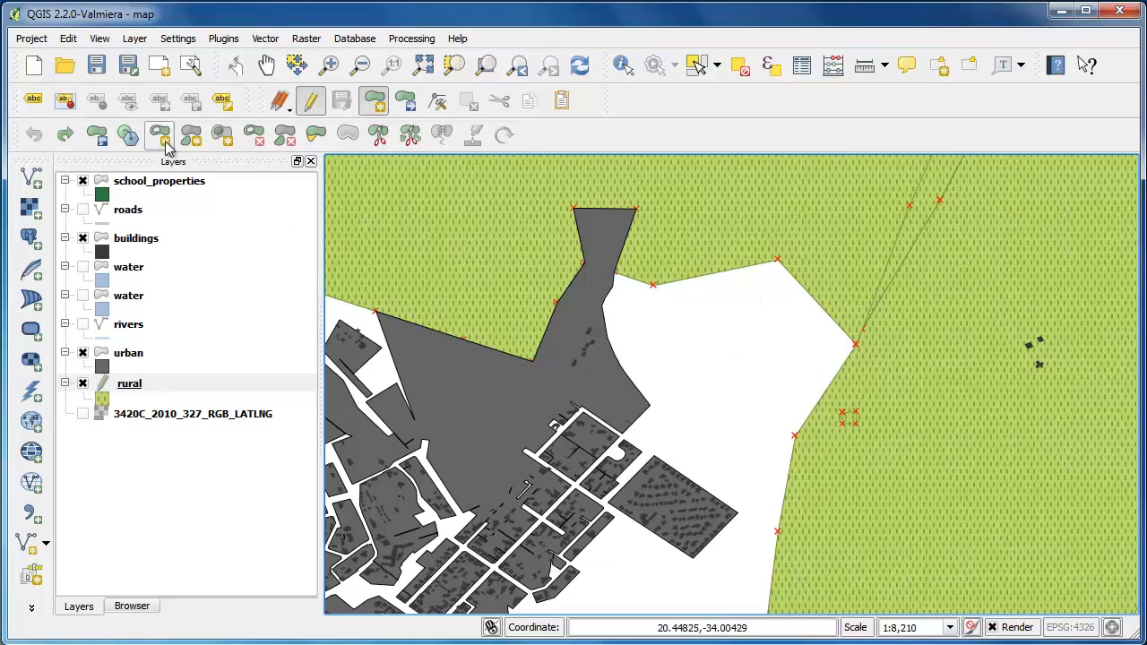
Step: Start a new rural polygon where the urban strip meets the rural boundary, snapping vertices along the gap's northern and eastern edges
{"action": "left_click", "coordinate": [380, 105]}
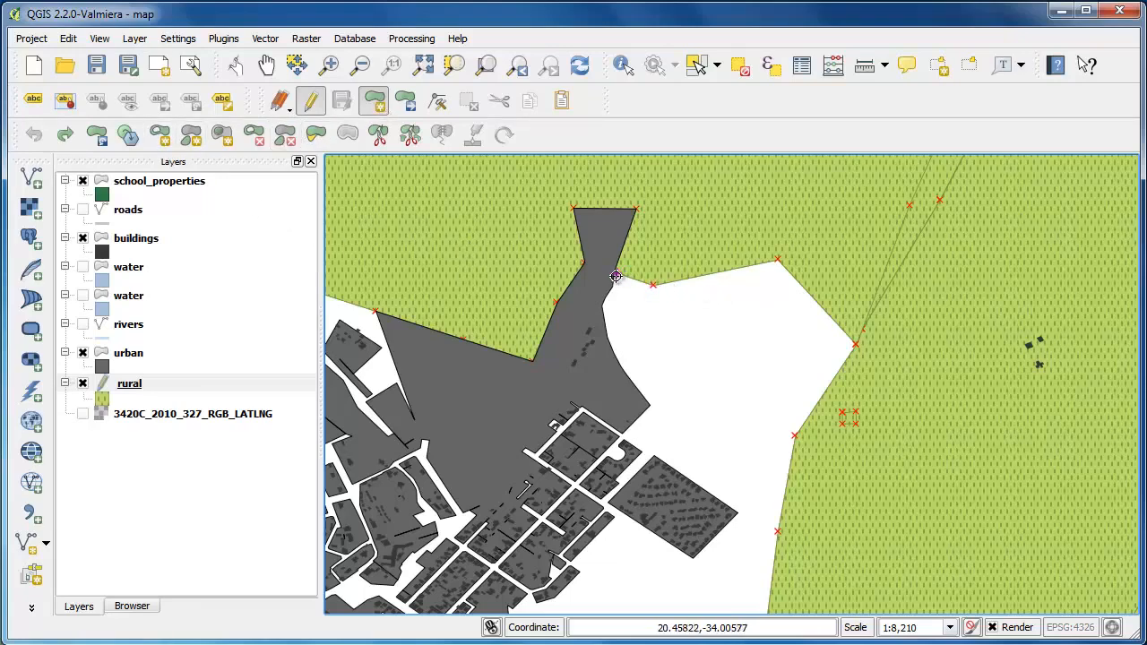
{"action": "left_click", "coordinate": [616, 274]}
{"action": "left_click", "coordinate": [653, 285]}
{"action": "left_click", "coordinate": [779, 258]}
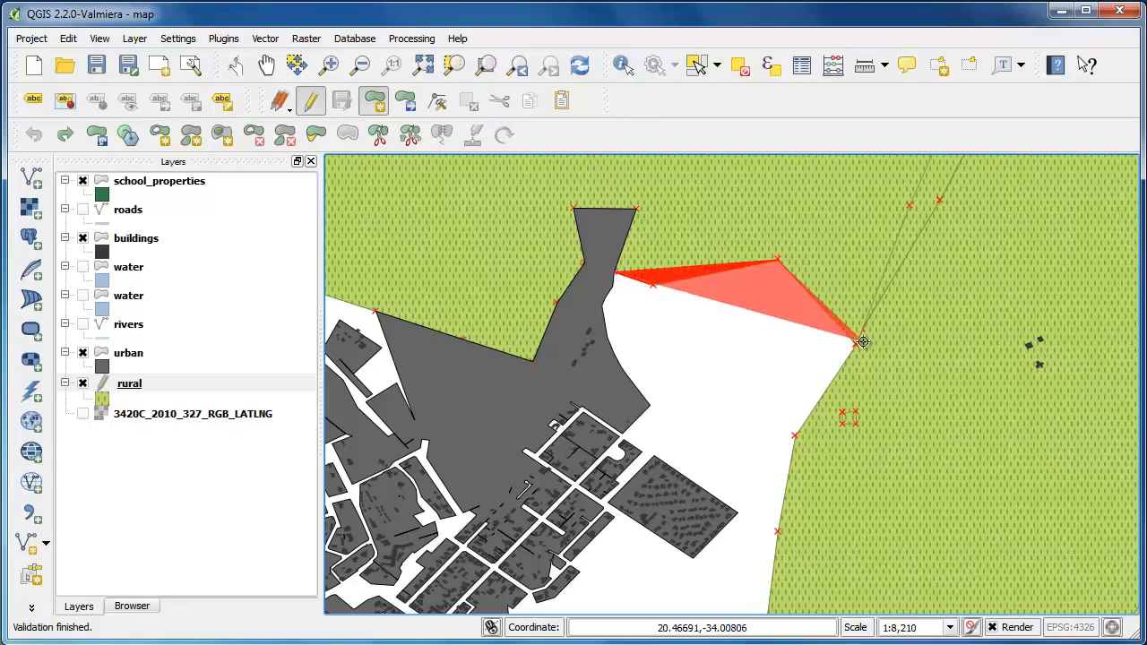
{"action": "left_click", "coordinate": [856, 343]}
{"action": "left_click", "coordinate": [796, 433]}
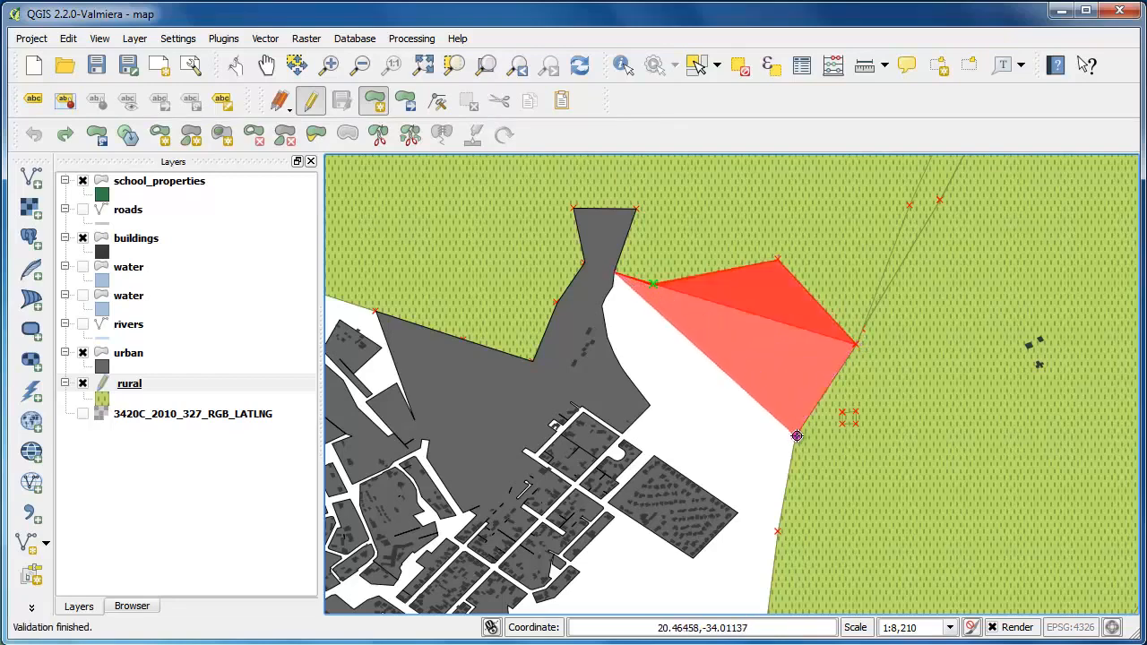
{"action": "left_click", "coordinate": [778, 530]}
Step: Trace the polygon back along the town's edge to its starting vertex and finish it with PKUID 9999
{"action": "right_click", "coordinate": [739, 492]}
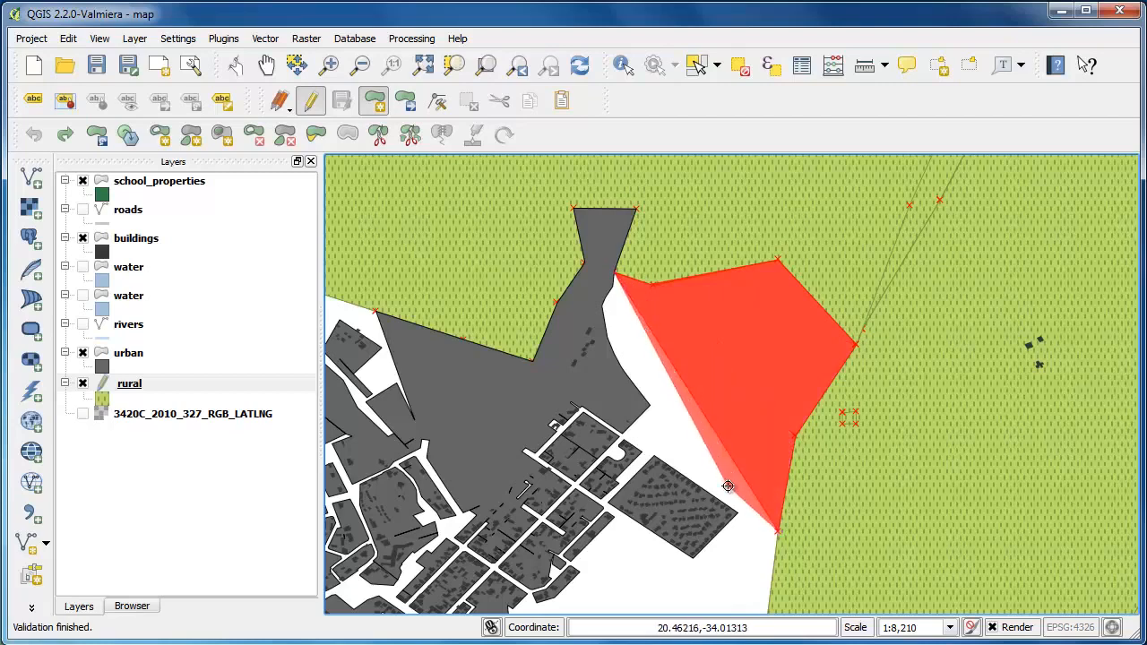
{"action": "left_click", "coordinate": [638, 434]}
{"action": "left_click", "coordinate": [667, 401]}
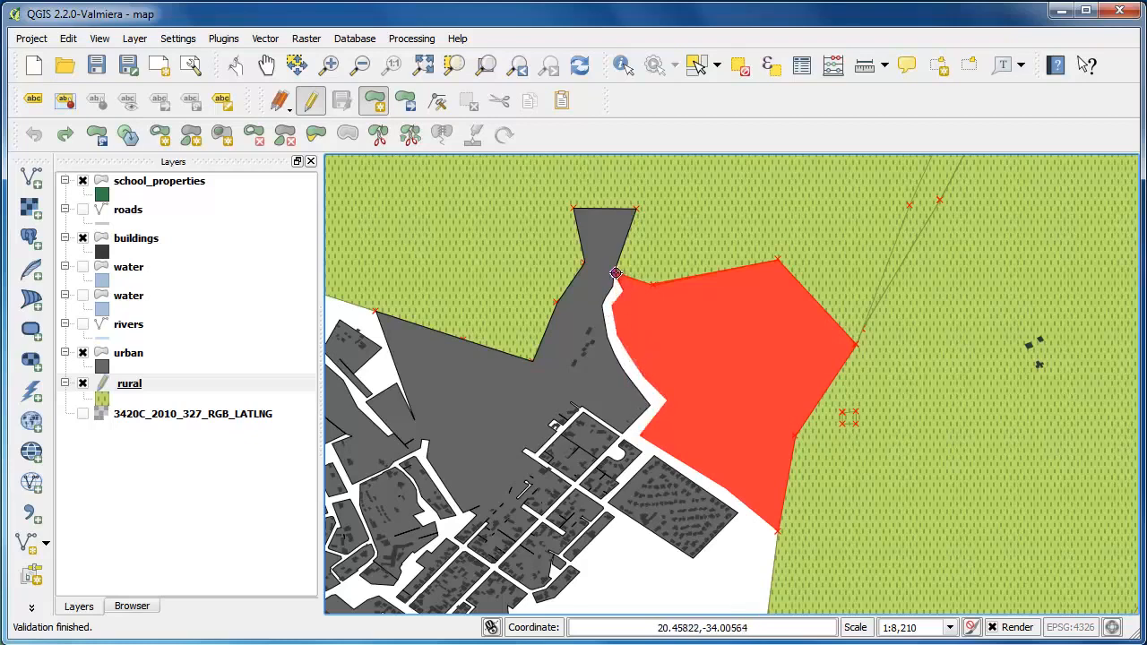
{"action": "right_click", "coordinate": [614, 271]}
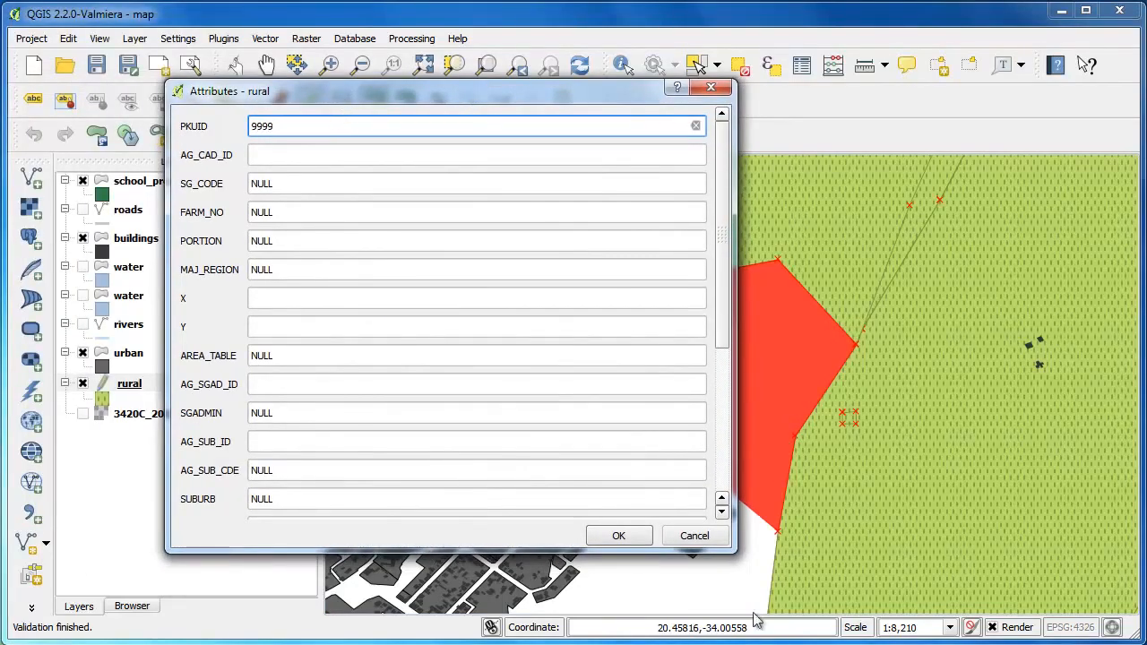
{"action": "left_click", "coordinate": [622, 537]}
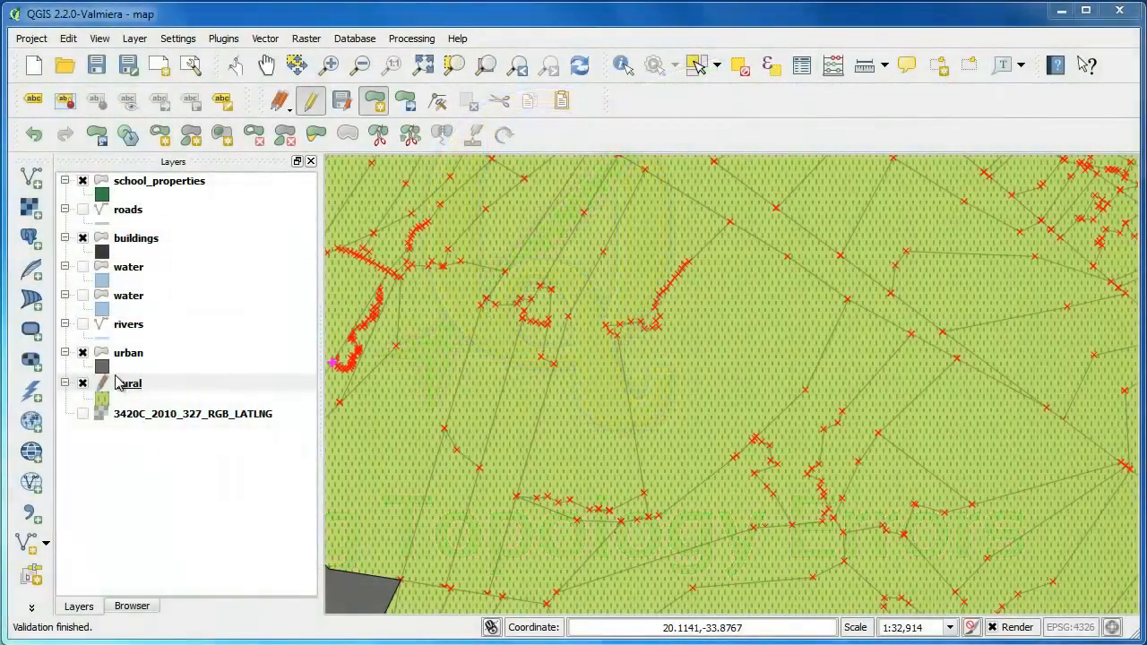
Step: Apply the saved green style to the rural layer and darken its color to red 135, green 160, blue 76
{"action": "right_click", "coordinate": [125, 385]}
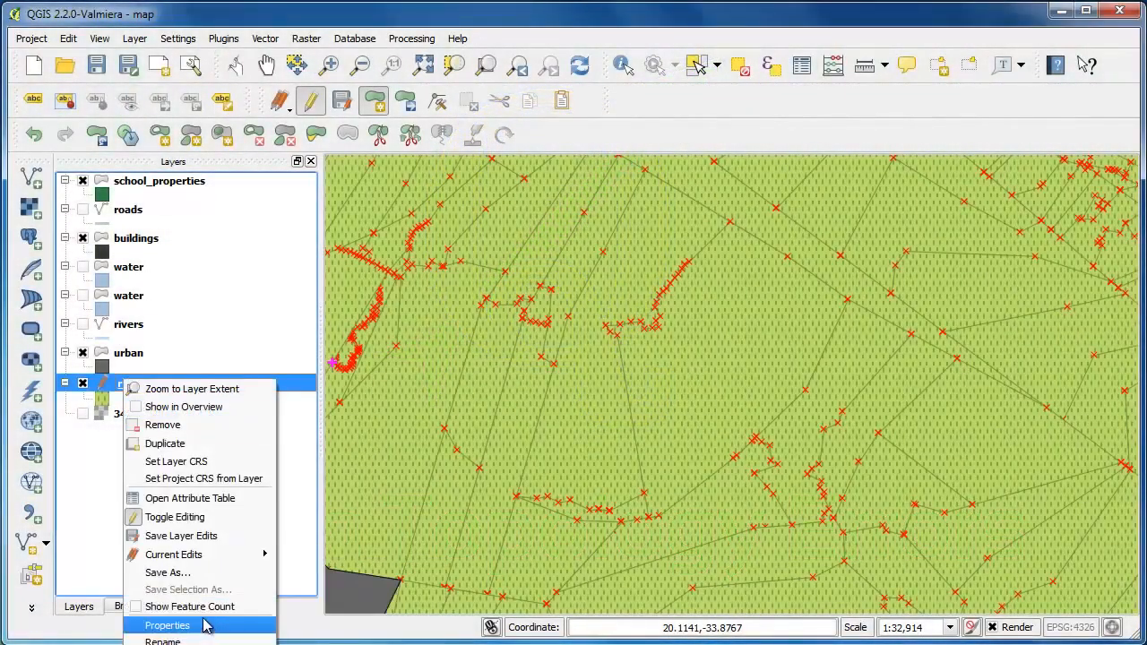
{"action": "left_click", "coordinate": [206, 624]}
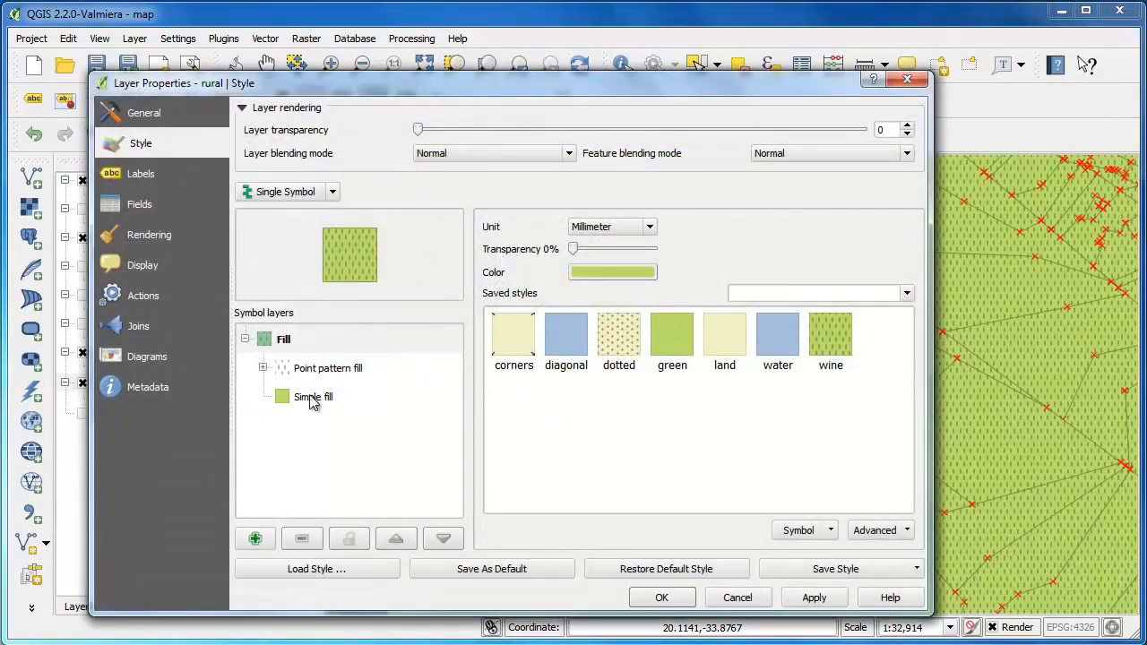
{"action": "left_click", "coordinate": [672, 337]}
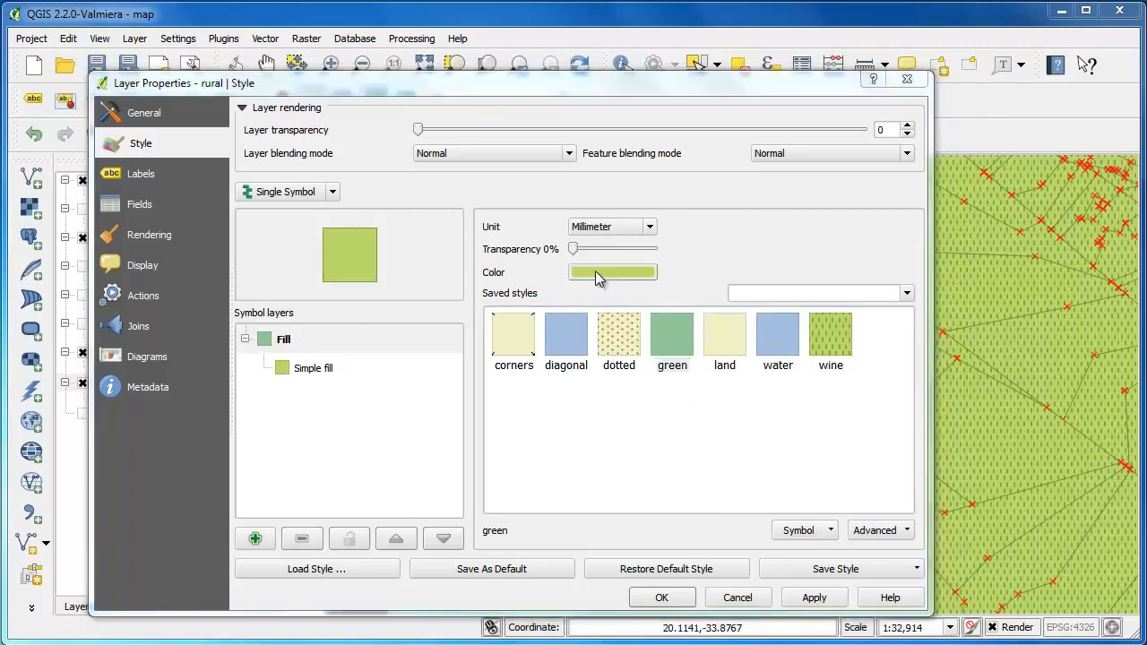
{"action": "left_click", "coordinate": [598, 273]}
{"action": "left_click", "coordinate": [714, 257]}
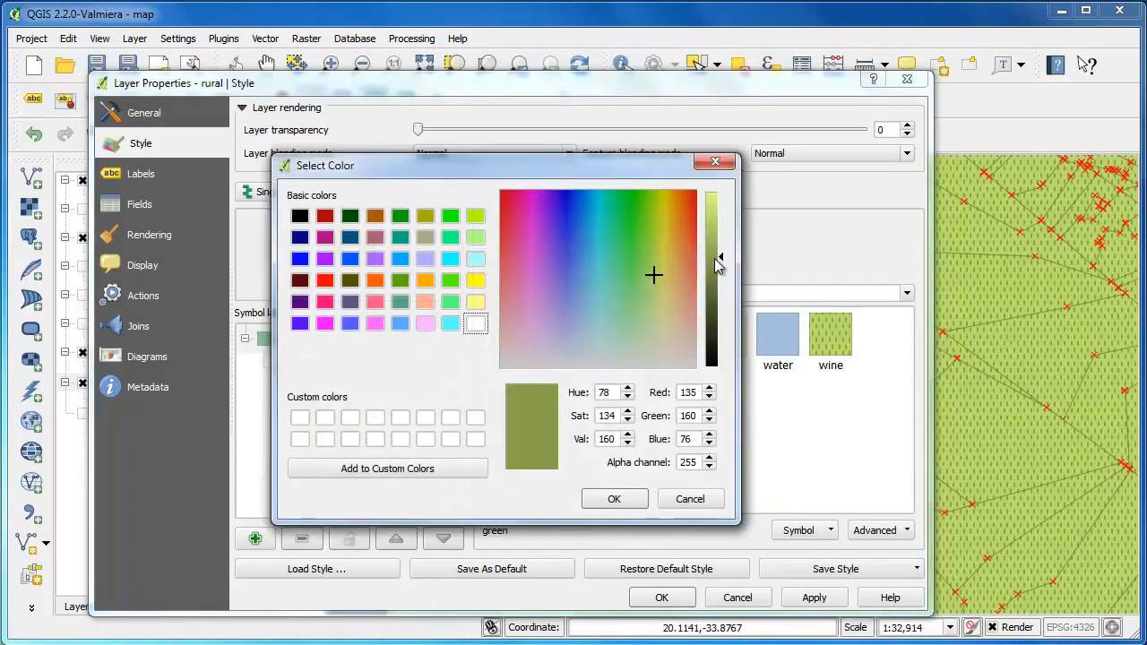
{"action": "left_click", "coordinate": [614, 500]}
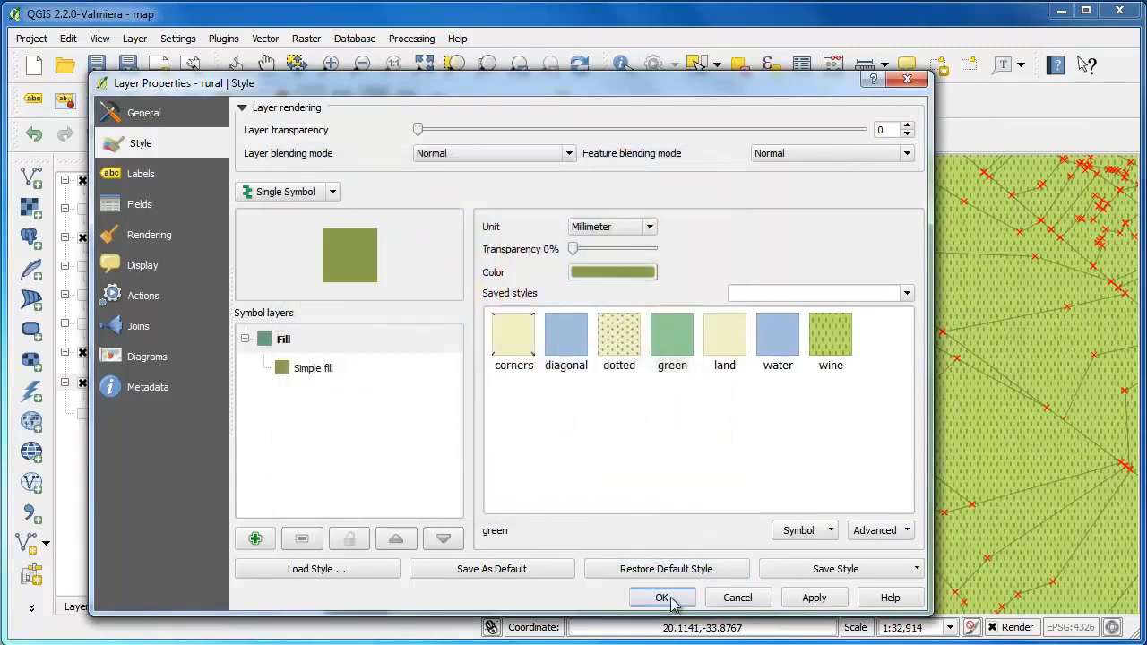
{"action": "left_click", "coordinate": [661, 598]}
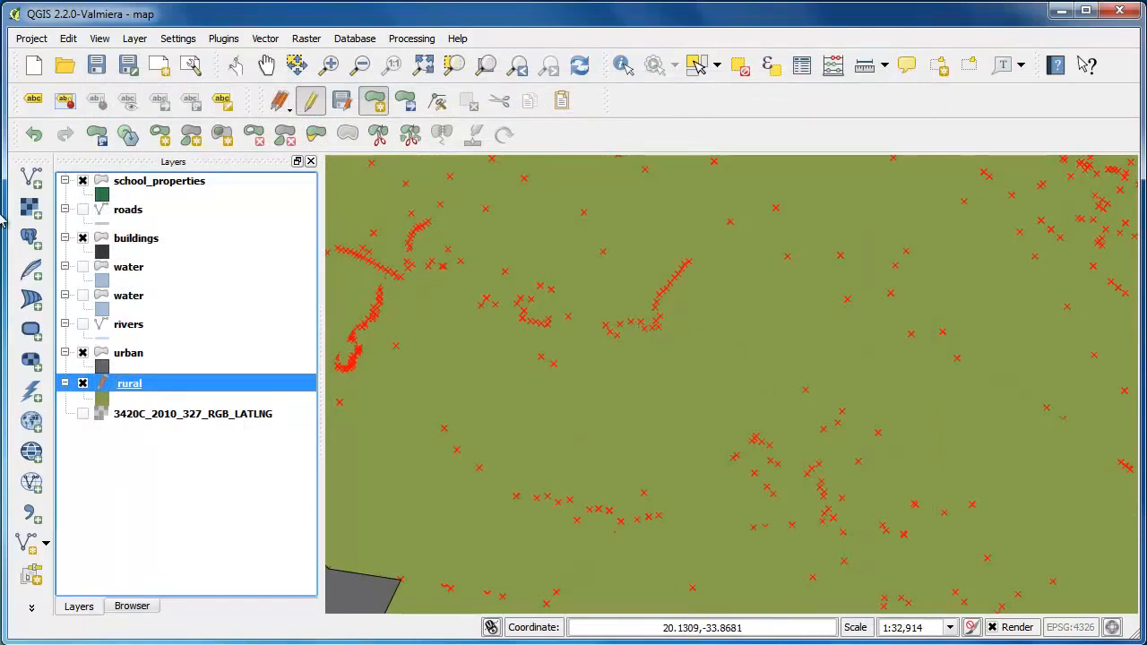
Step: Make the rural layer's fill symbol semi-transparent so overlapping polygons can be distinguished
{"action": "right_click", "coordinate": [138, 386]}
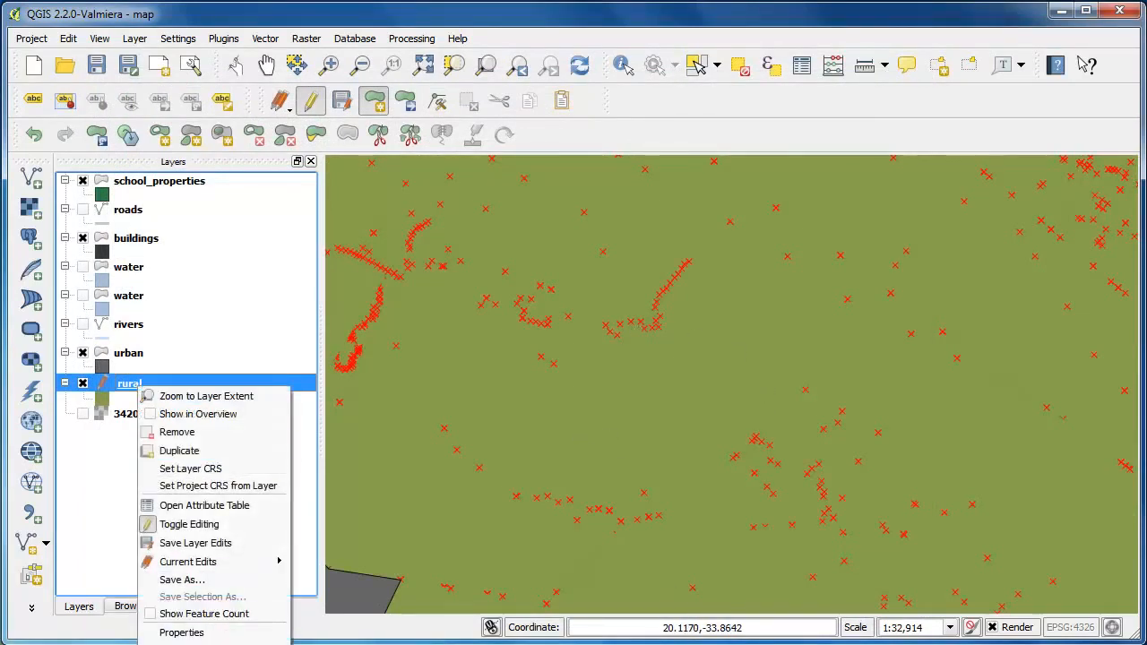
{"action": "left_click", "coordinate": [182, 632]}
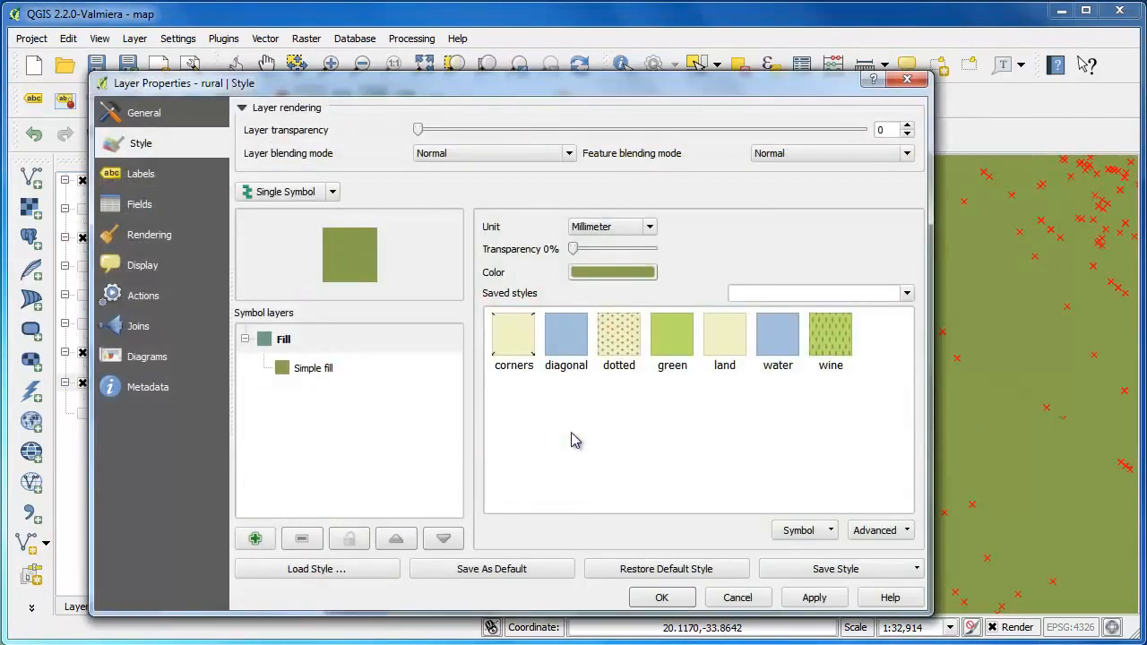
{"action": "left_click_drag", "start_coordinate": [575, 251], "coordinate": [622, 257]}
{"action": "left_click", "coordinate": [662, 597]}
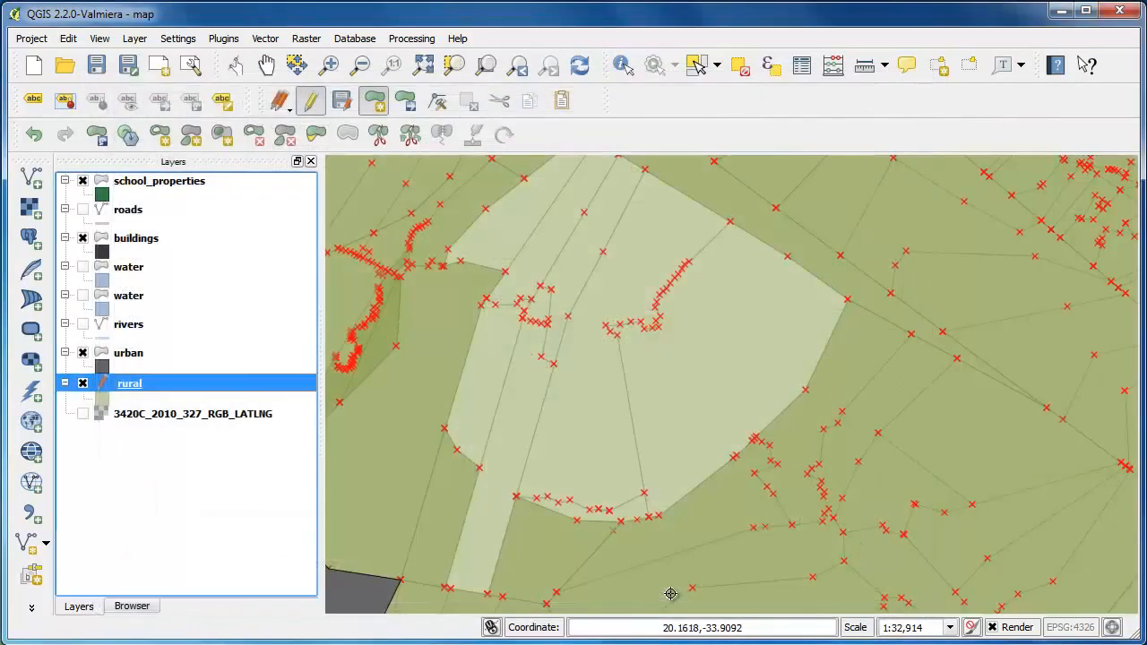
Step: End editing of the rural layer and save its changes
{"action": "left_click", "coordinate": [306, 106]}
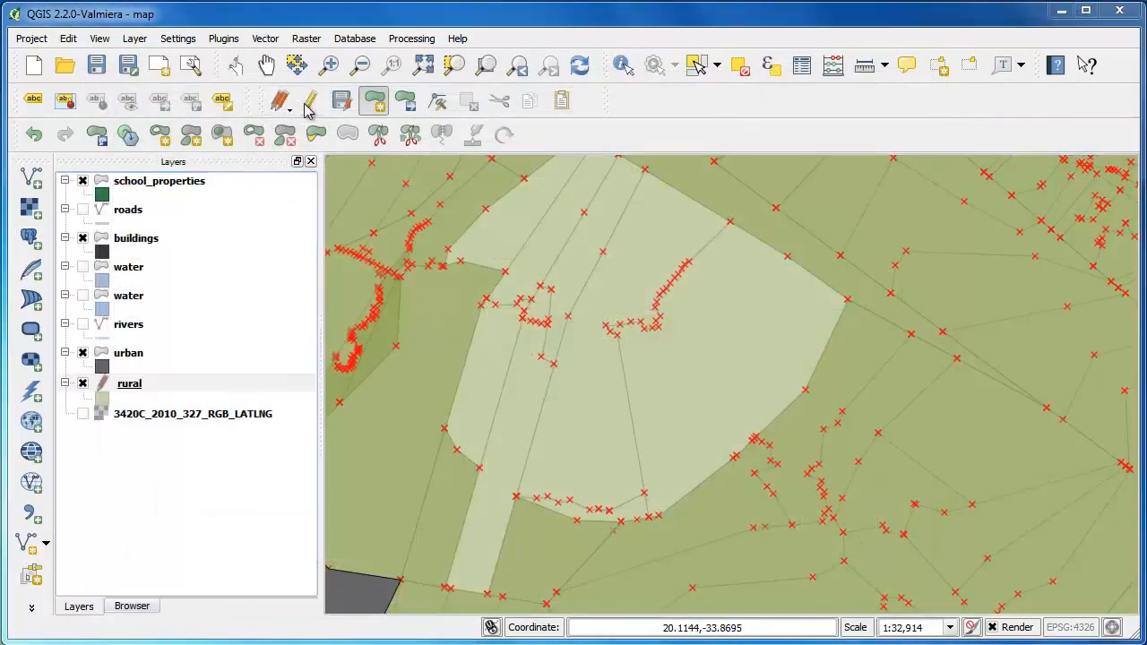
{"action": "left_click", "coordinate": [337, 383]}
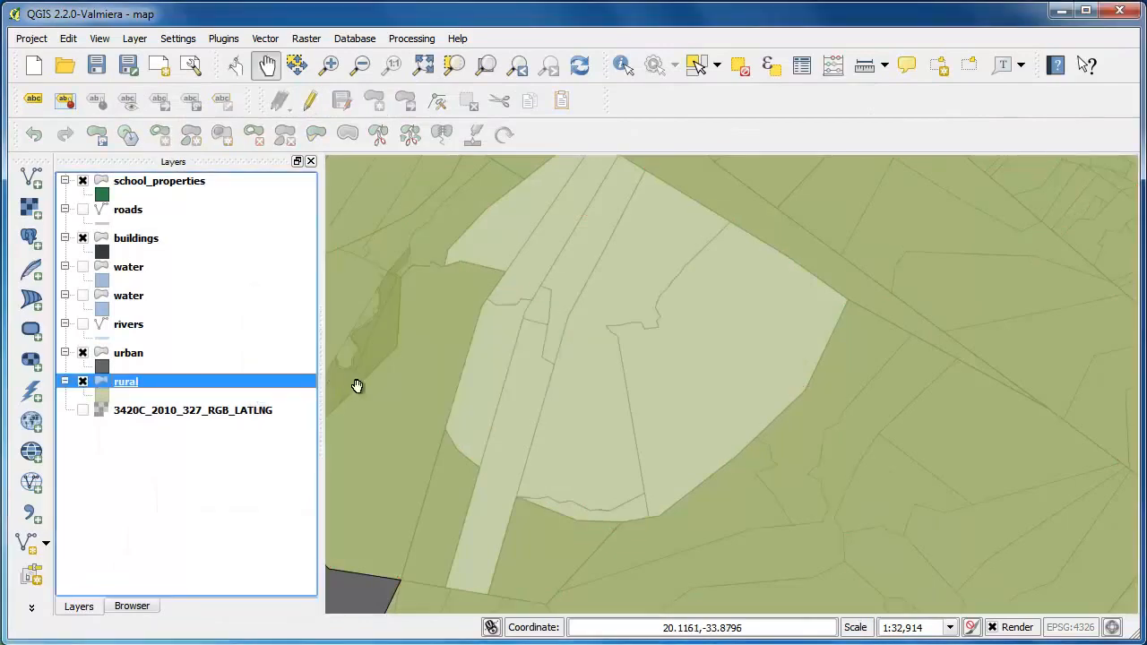
Step: Reopen the rural layer for editing and move the sliver gap's northern corner vertex onto the adjacent polygon's corner with the Node tool, northeast of the town
{"action": "scroll", "coordinate": [634, 407], "scroll_direction": "down", "scroll_amount": 2}
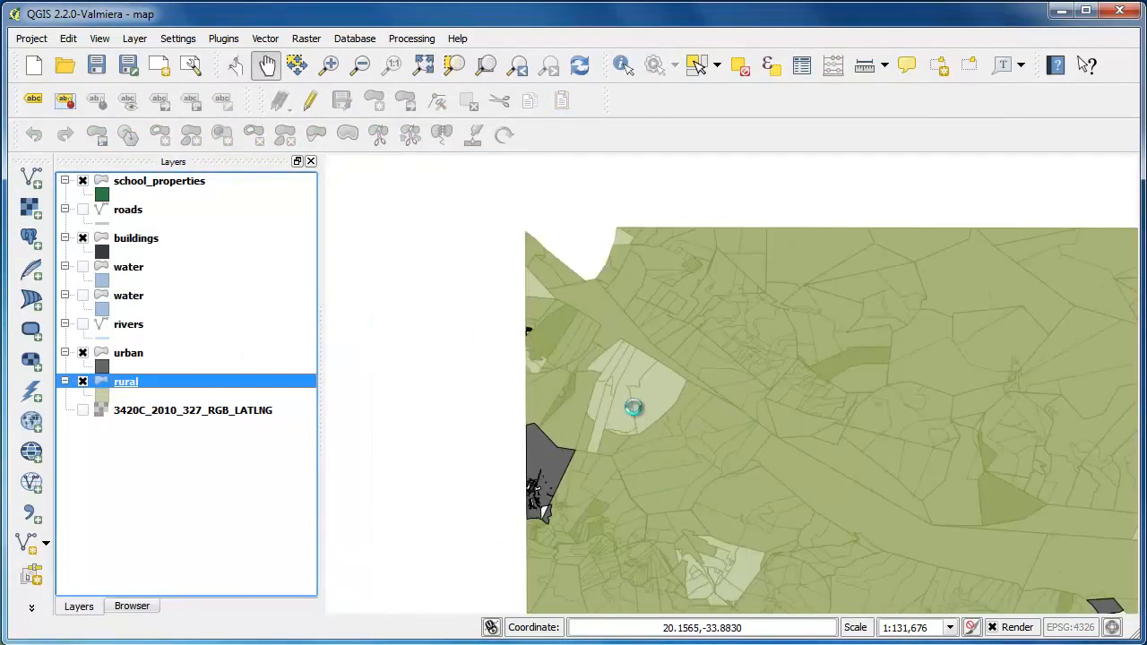
{"action": "scroll", "coordinate": [634, 407], "scroll_direction": "down", "scroll_amount": 1}
{"action": "left_click_drag", "start_coordinate": [781, 476], "coordinate": [671, 432]}
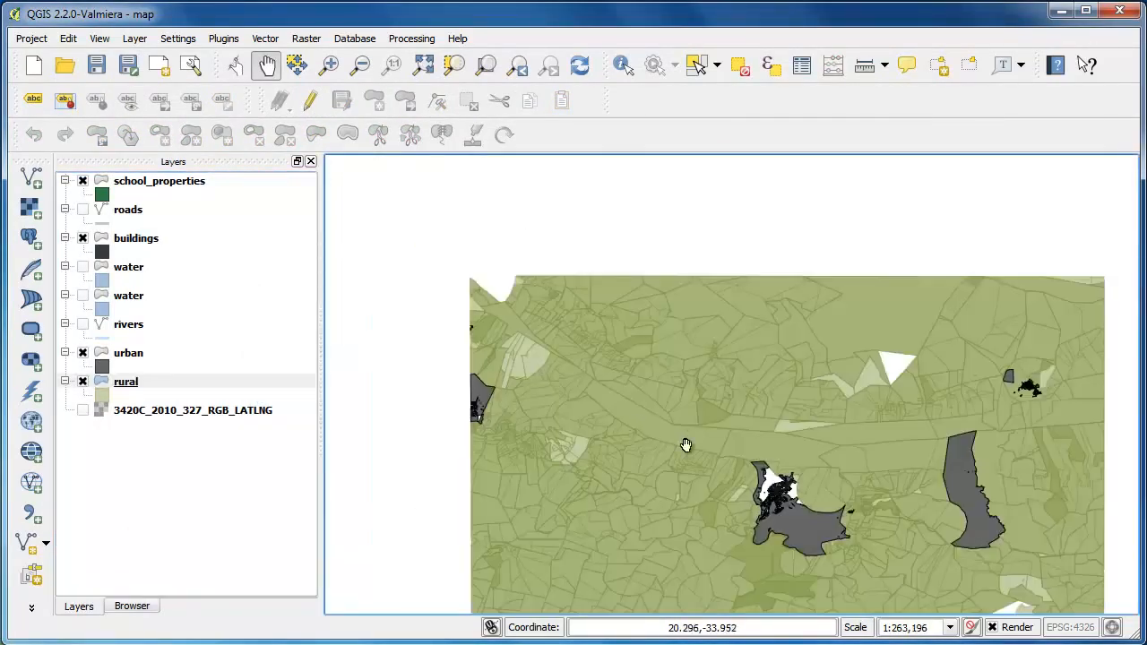
{"action": "scroll", "coordinate": [803, 482], "scroll_direction": "up", "scroll_amount": 2}
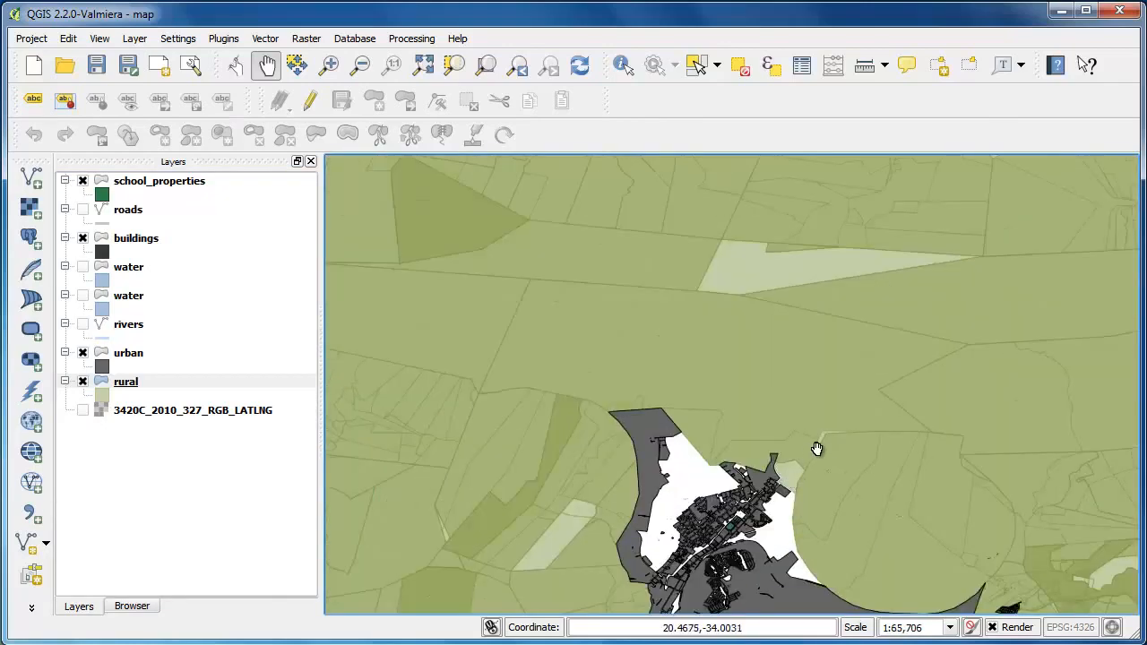
{"action": "scroll", "coordinate": [817, 448], "scroll_direction": "up", "scroll_amount": 2}
{"action": "left_click_drag", "start_coordinate": [815, 471], "coordinate": [710, 407]}
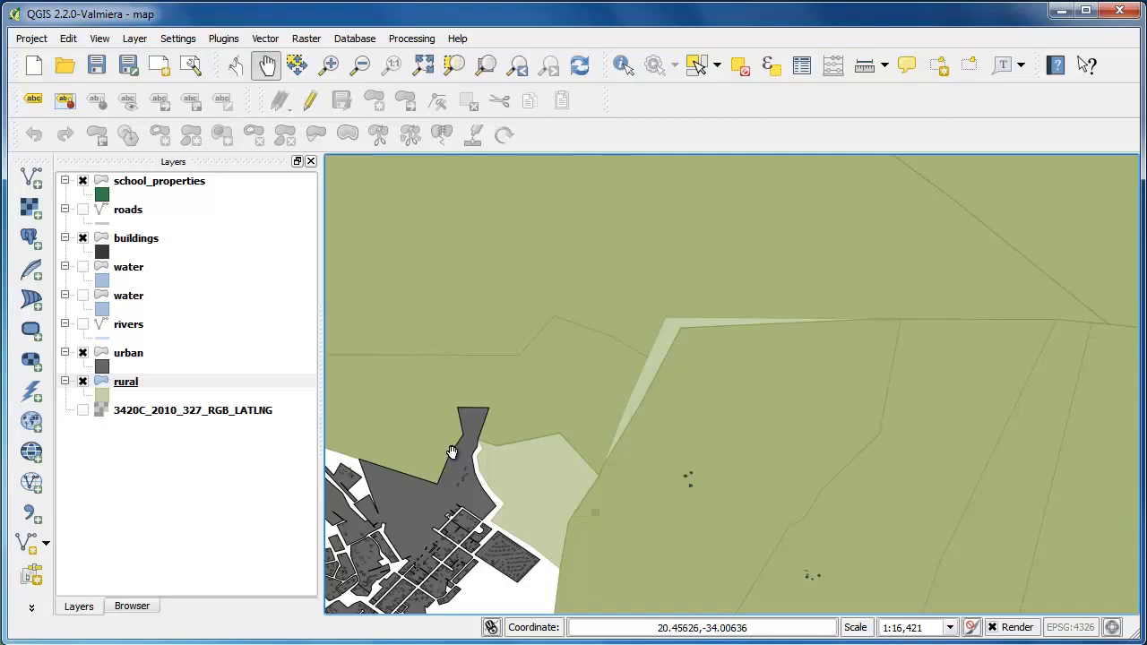
{"action": "left_click", "coordinate": [310, 101]}
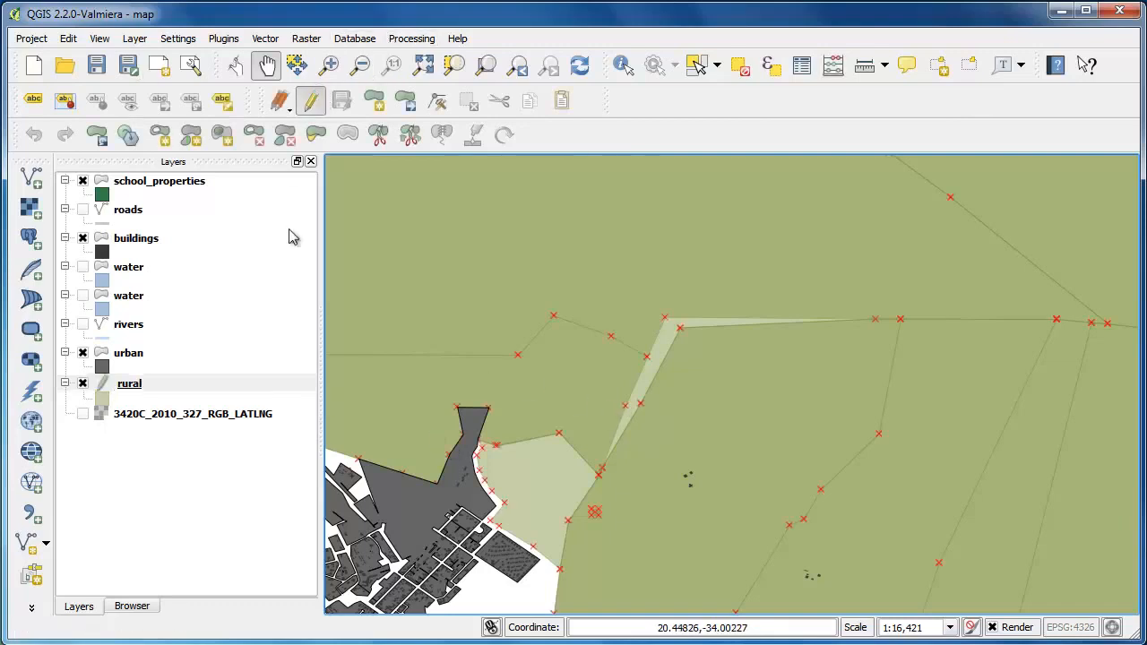
{"action": "left_click", "coordinate": [438, 103]}
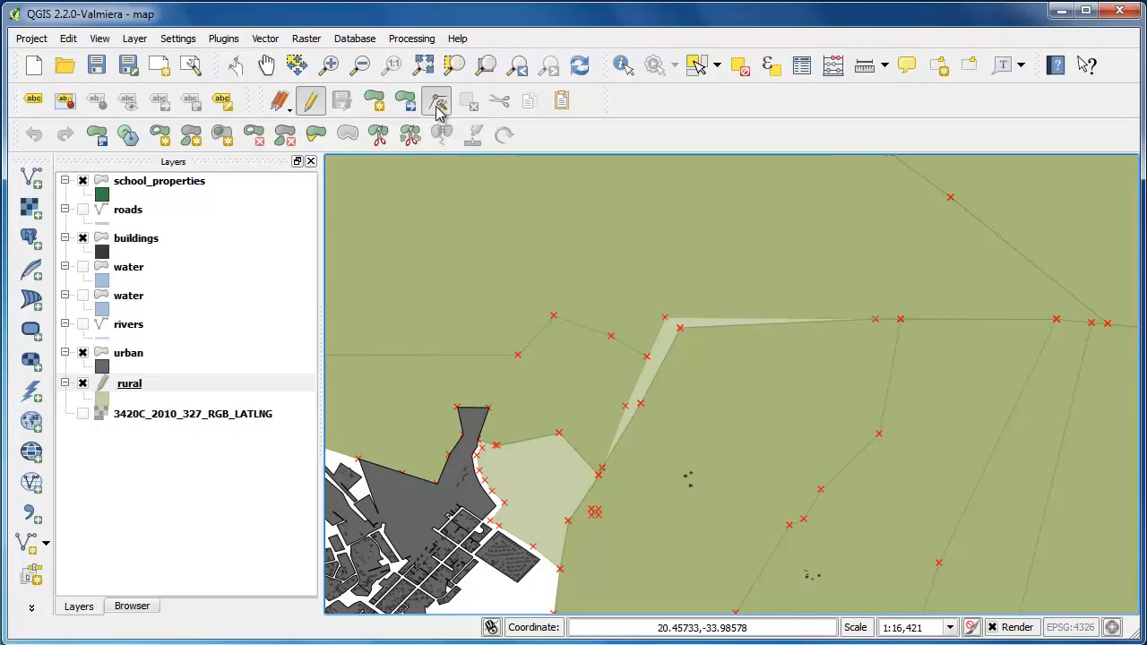
{"action": "left_click", "coordinate": [664, 318]}
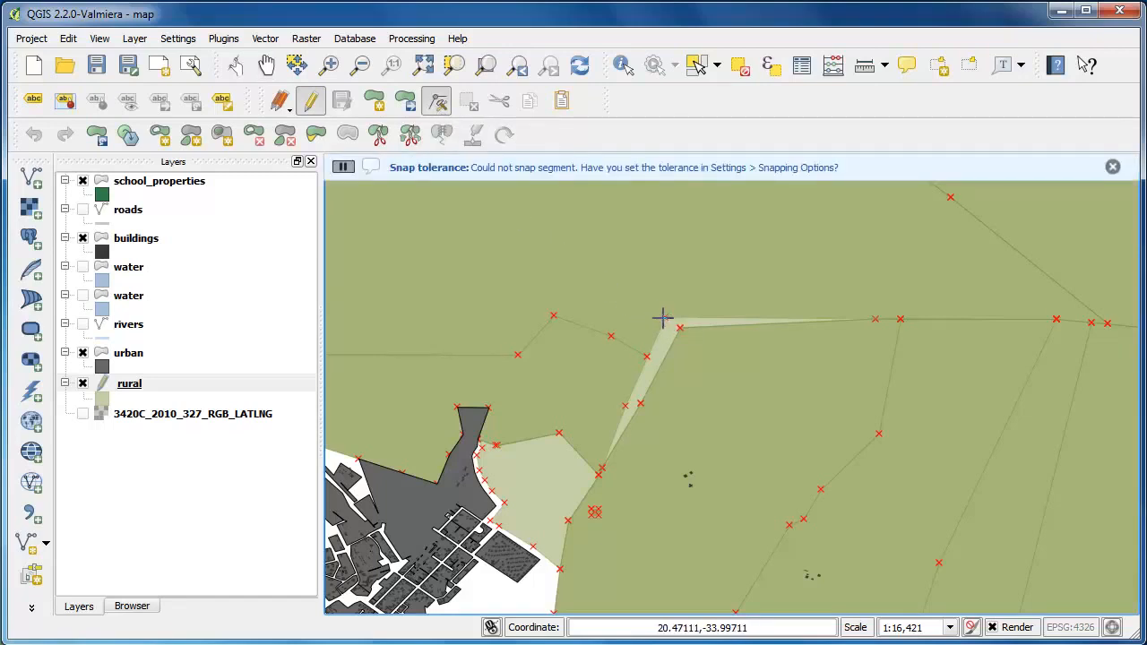
{"action": "left_click", "coordinate": [664, 318]}
{"action": "left_click_drag", "start_coordinate": [666, 319], "coordinate": [682, 328]}
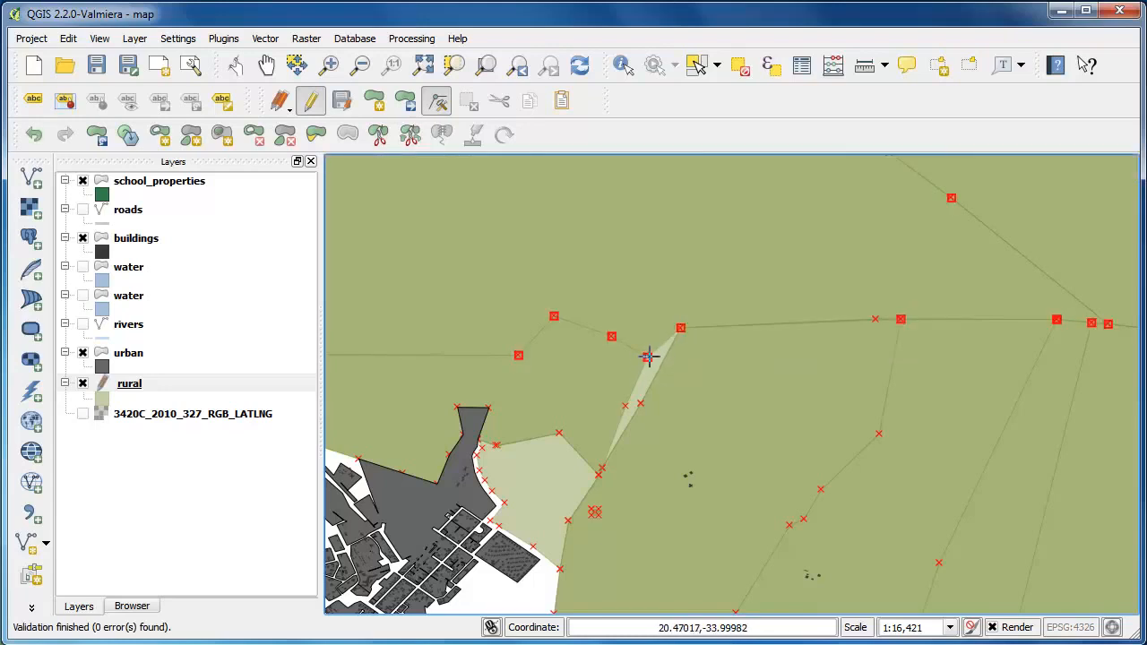
Step: Move the remaining vertices along the sliver's western side onto the adjacent polygon's edge to close the gap, and save the rural layer edits
{"action": "left_click", "coordinate": [625, 406]}
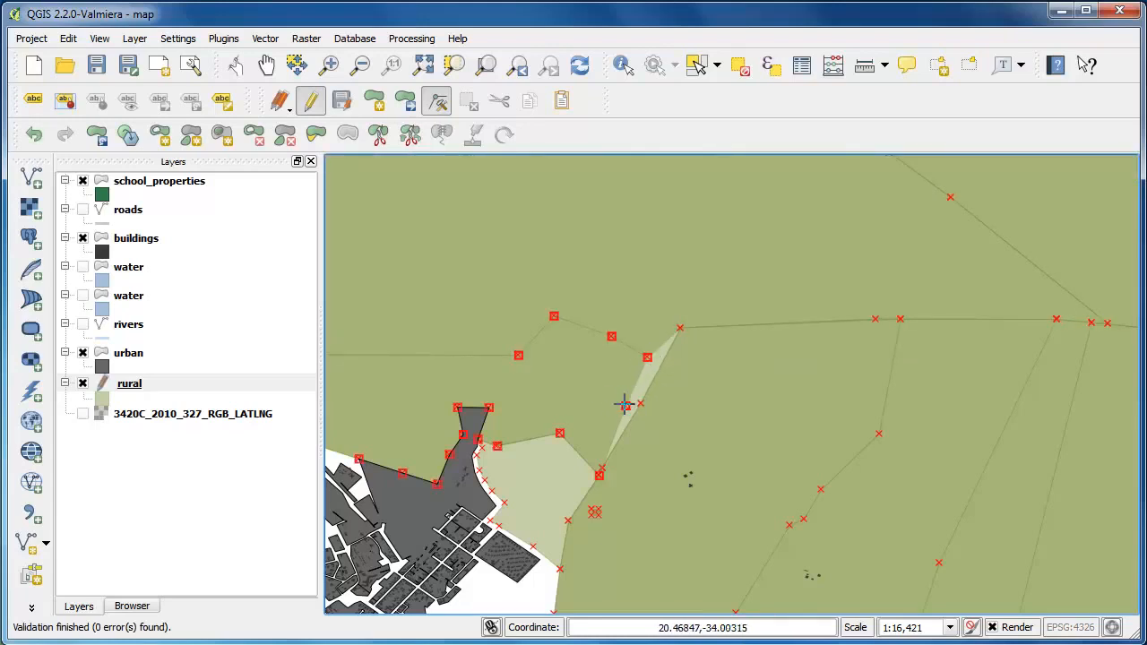
{"action": "left_click_drag", "start_coordinate": [625, 406], "coordinate": [641, 403]}
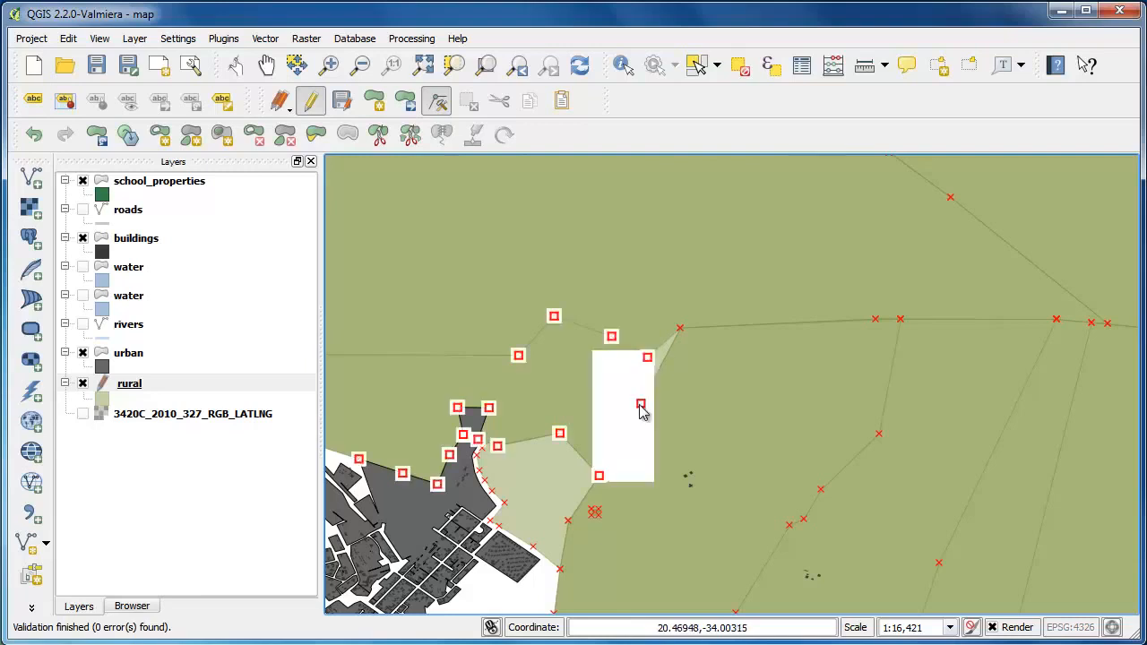
{"action": "left_click_drag", "start_coordinate": [647, 357], "coordinate": [661, 365]}
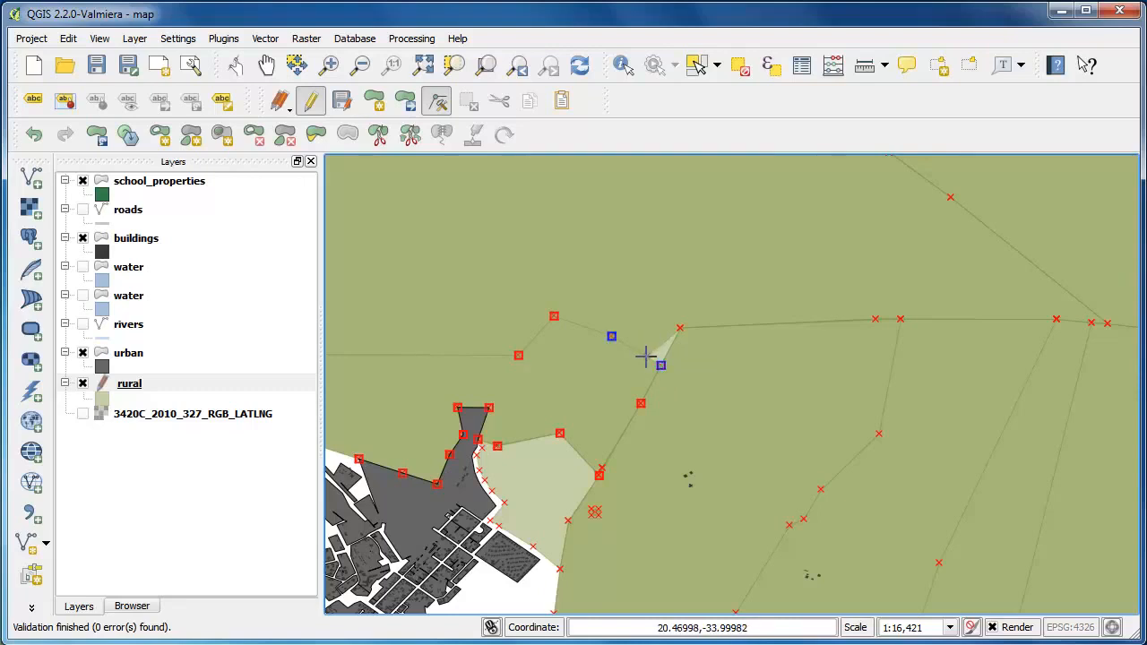
{"action": "key", "text": "ctrl+z"}
{"action": "left_click_drag", "start_coordinate": [647, 357], "coordinate": [661, 365]}
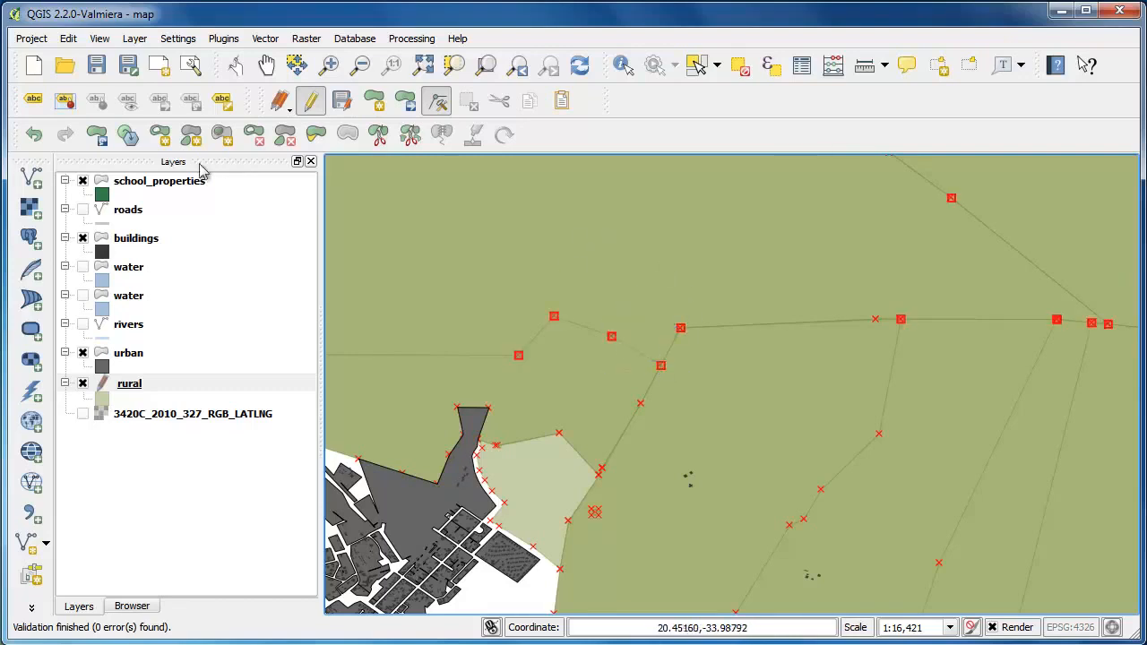
{"action": "left_click", "coordinate": [310, 100]}
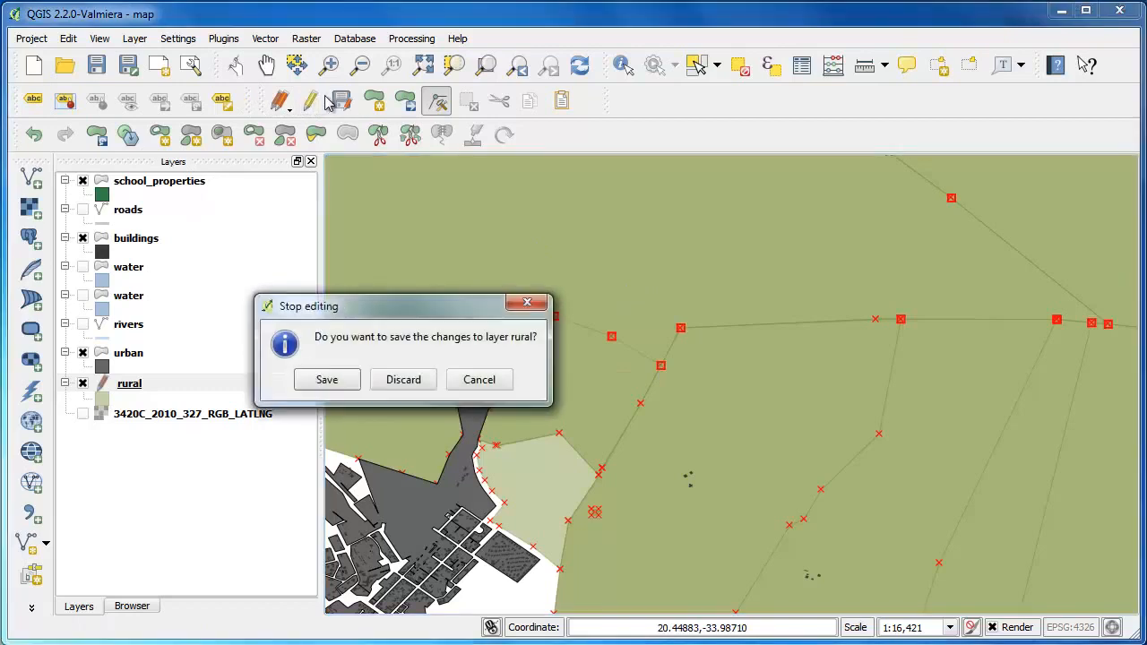
{"action": "left_click", "coordinate": [350, 379]}
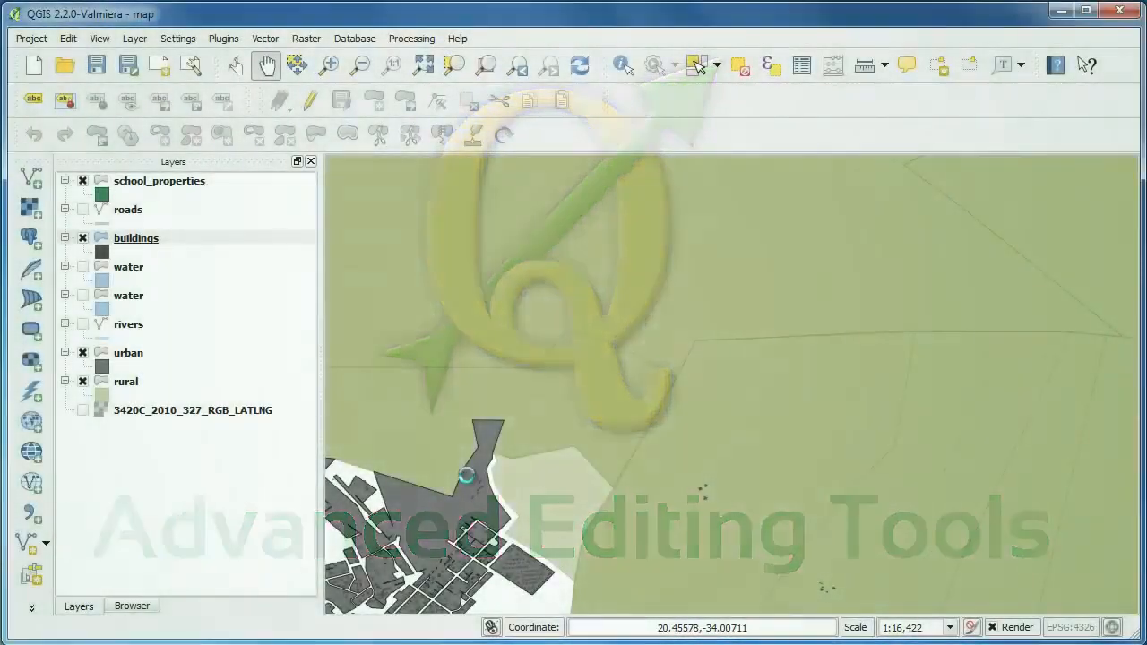
Step: Enable editing on the buildings layer and frame the large multi-winged building in the town
{"action": "scroll", "coordinate": [622, 384], "scroll_direction": "up", "scroll_amount": 2}
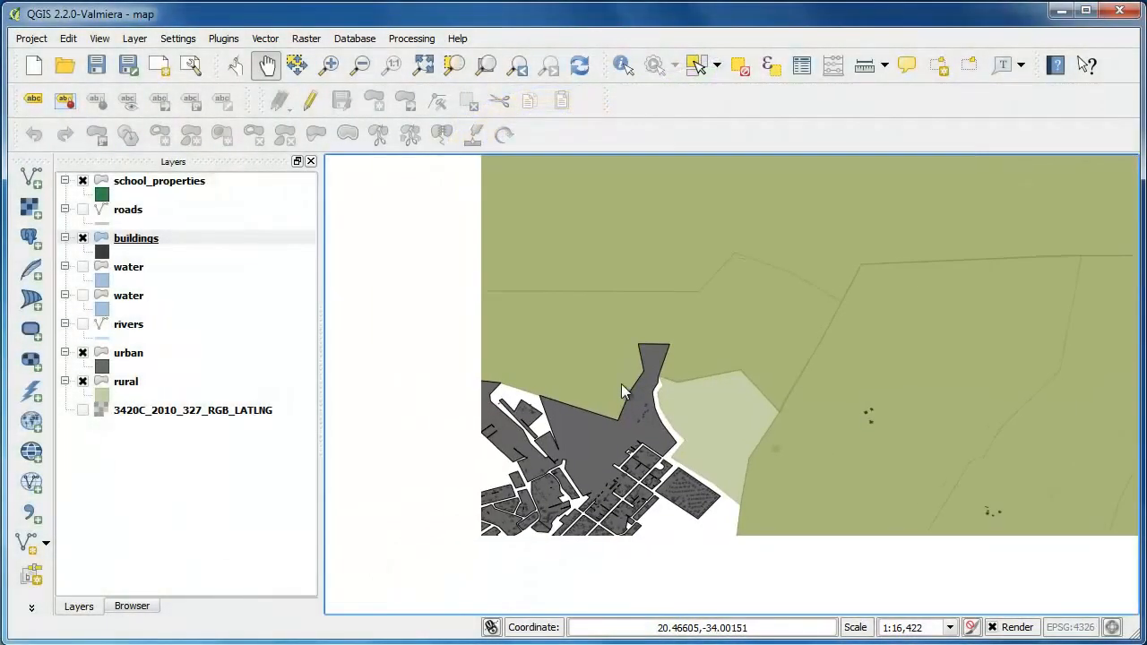
{"action": "left_click_drag", "start_coordinate": [548, 494], "coordinate": [541, 432]}
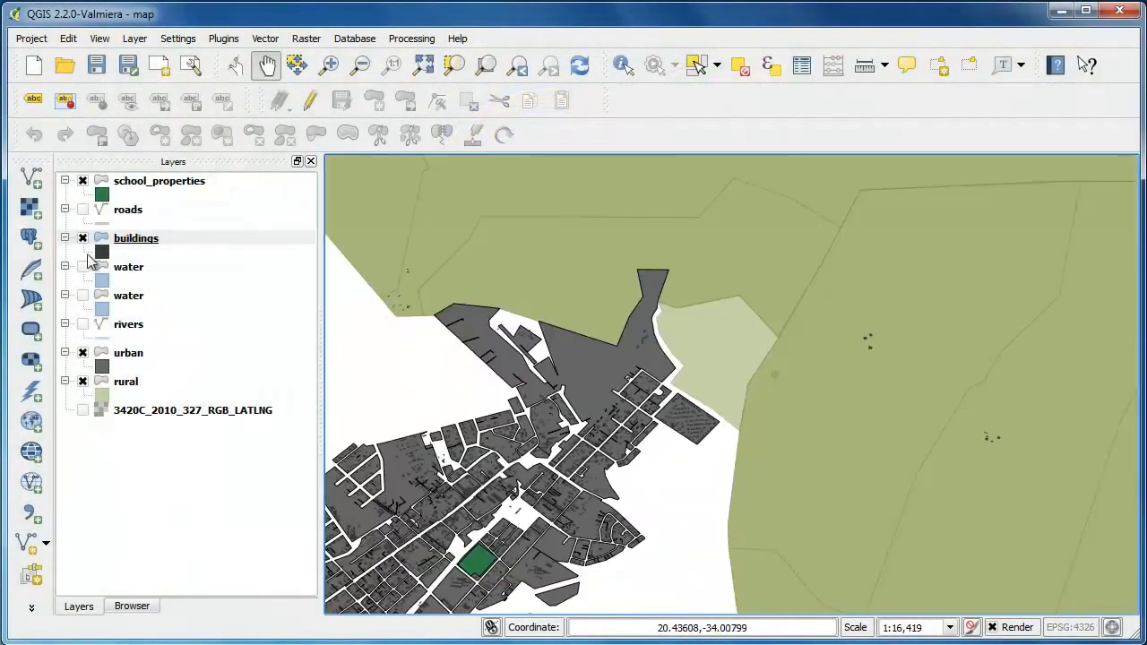
{"action": "left_click", "coordinate": [132, 240]}
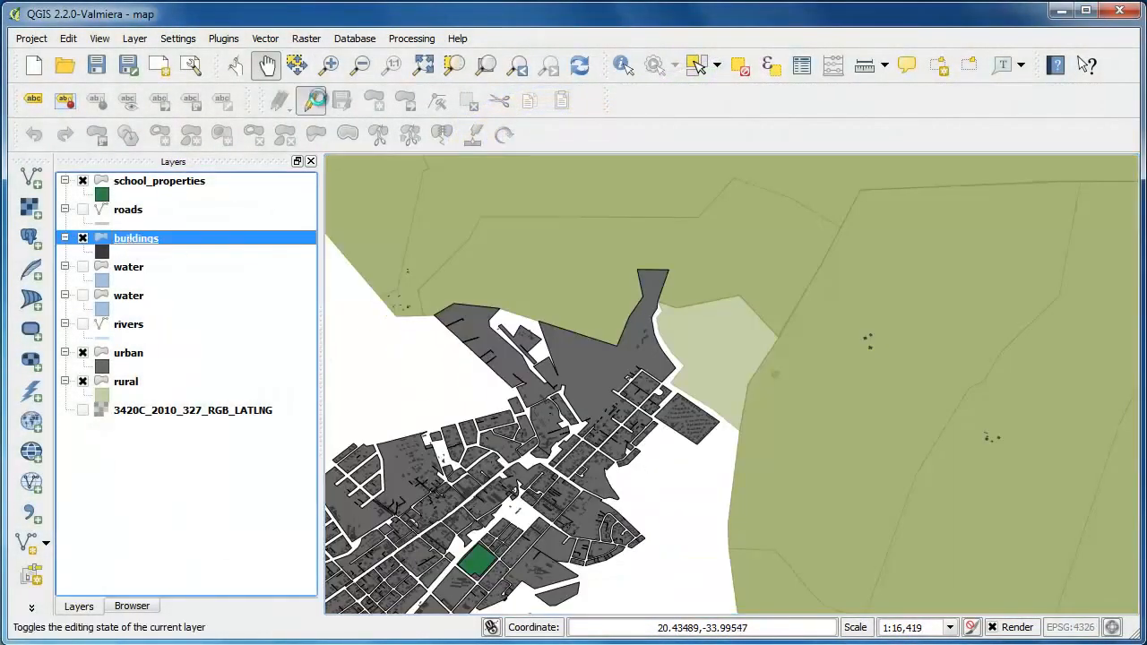
{"action": "left_click", "coordinate": [310, 101]}
{"action": "scroll", "coordinate": [564, 498], "scroll_direction": "up", "scroll_amount": 3}
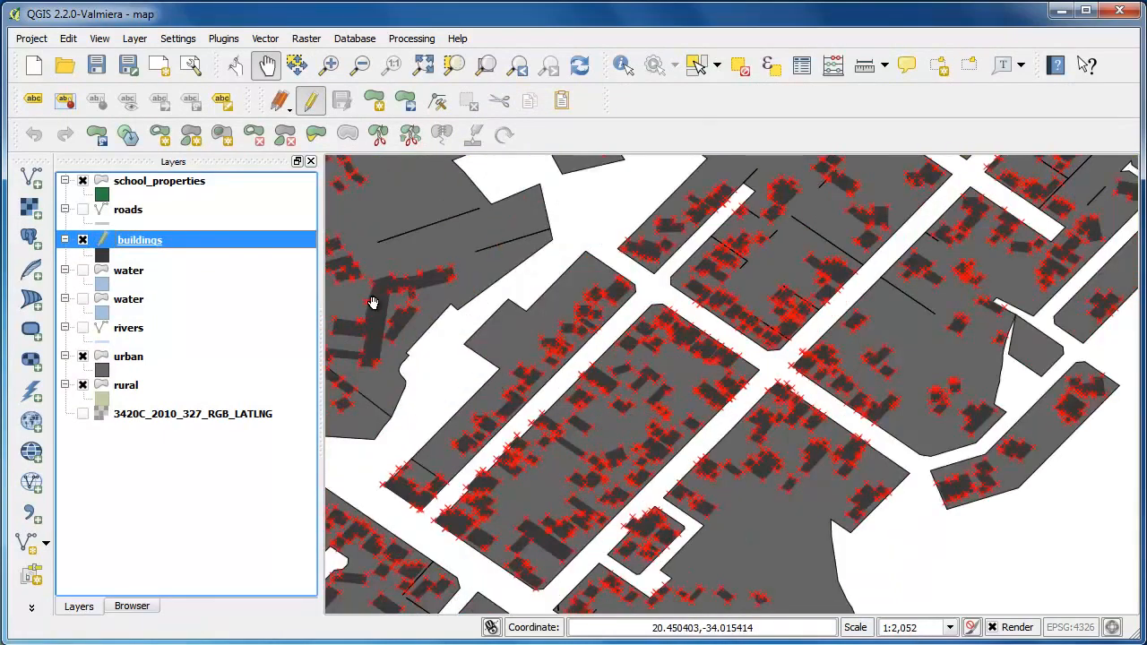
{"action": "scroll", "coordinate": [370, 308], "scroll_direction": "up", "scroll_amount": 2}
{"action": "left_click_drag", "start_coordinate": [370, 309], "coordinate": [688, 325]}
{"action": "scroll", "coordinate": [688, 325], "scroll_direction": "down", "scroll_amount": 1}
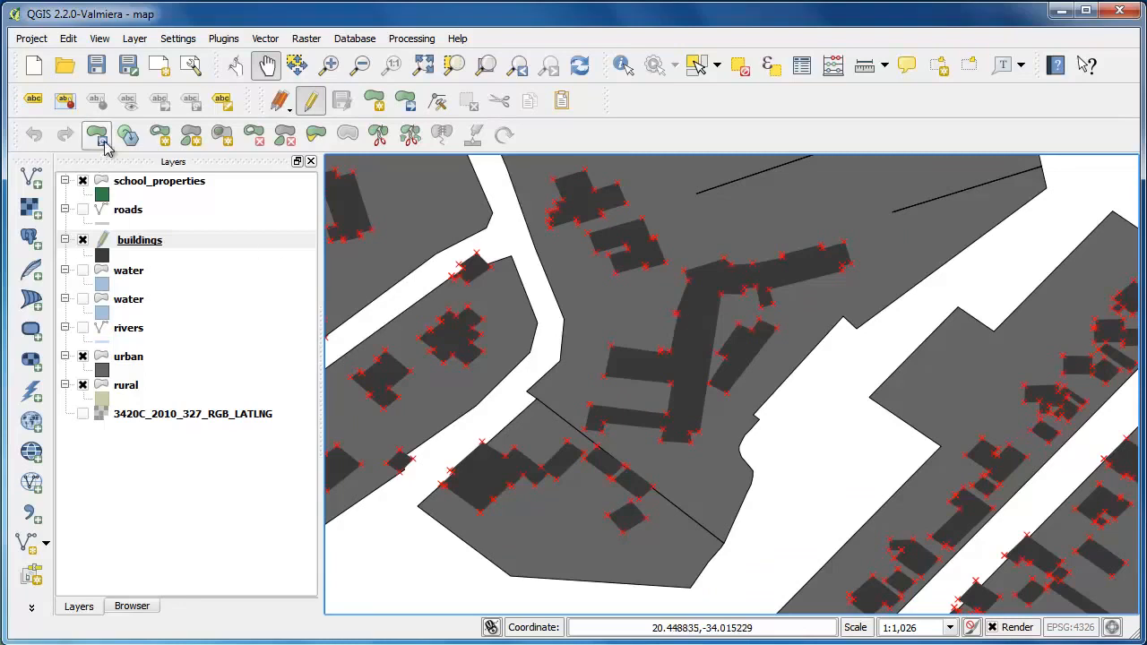
Step: Try simplifying the large multi-winged building with a tolerance of 132, and undo the simplification
{"action": "left_click", "coordinate": [128, 134]}
{"action": "left_click", "coordinate": [706, 330]}
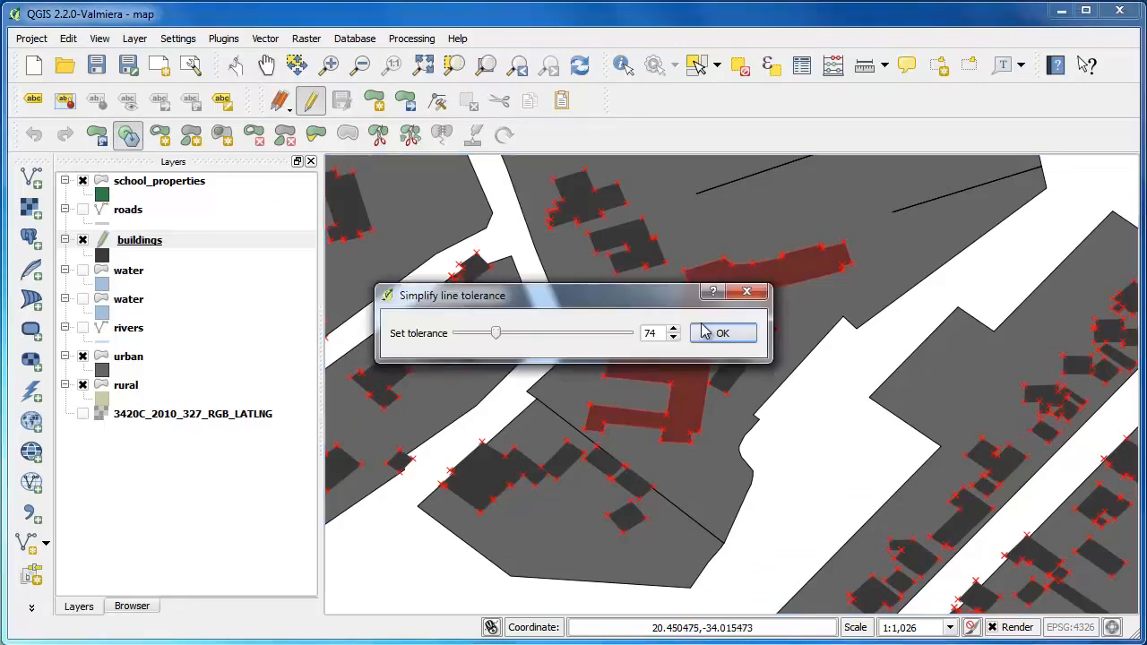
{"action": "left_click_drag", "start_coordinate": [640, 298], "coordinate": [822, 491]}
{"action": "left_click_drag", "start_coordinate": [704, 520], "coordinate": [734, 517]}
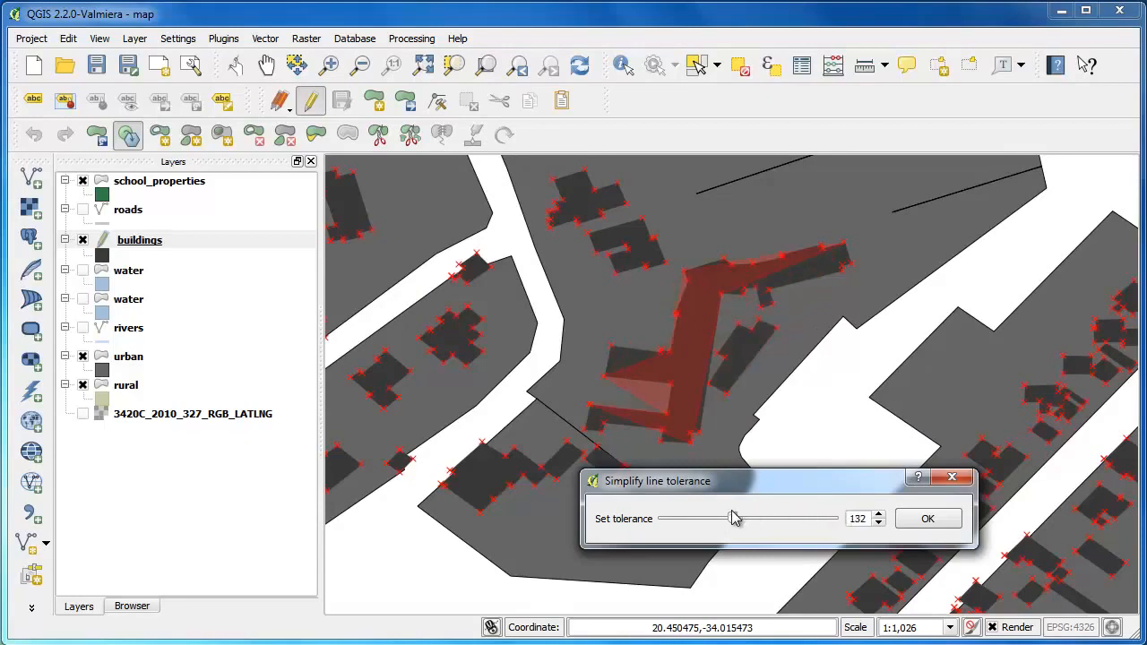
{"action": "left_click", "coordinate": [929, 520]}
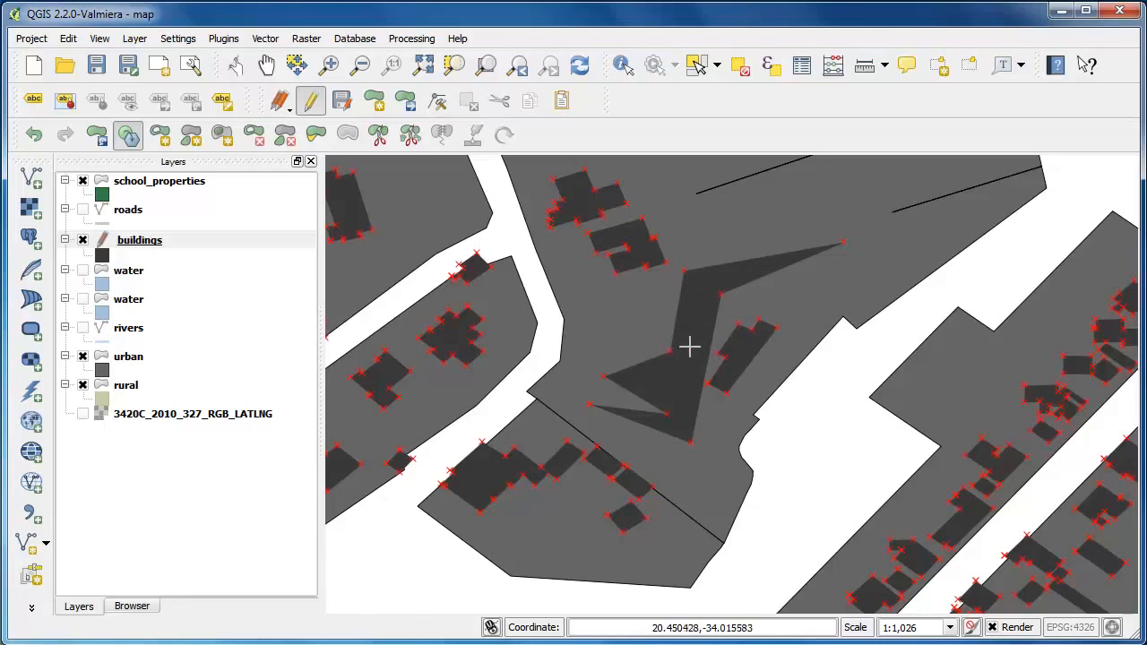
{"action": "key", "text": "ctrl+z"}
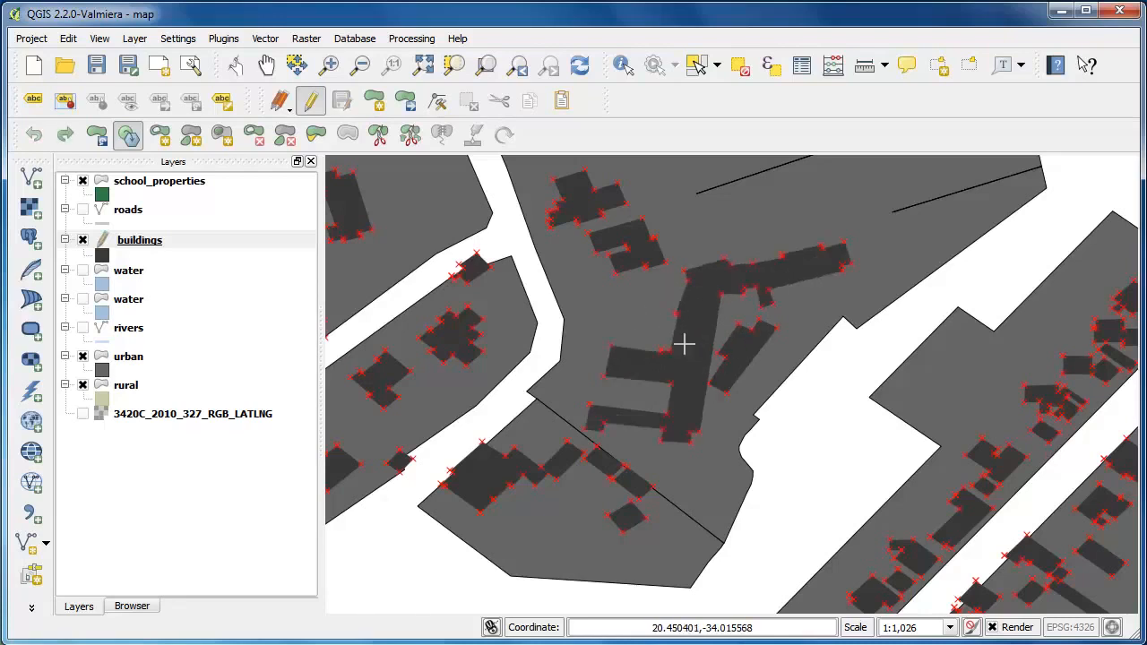
Step: Add a narrow four-sided ring inside the large building's main wing with Add Ring, and remove it with Delete Ring
{"action": "left_click", "coordinate": [161, 139]}
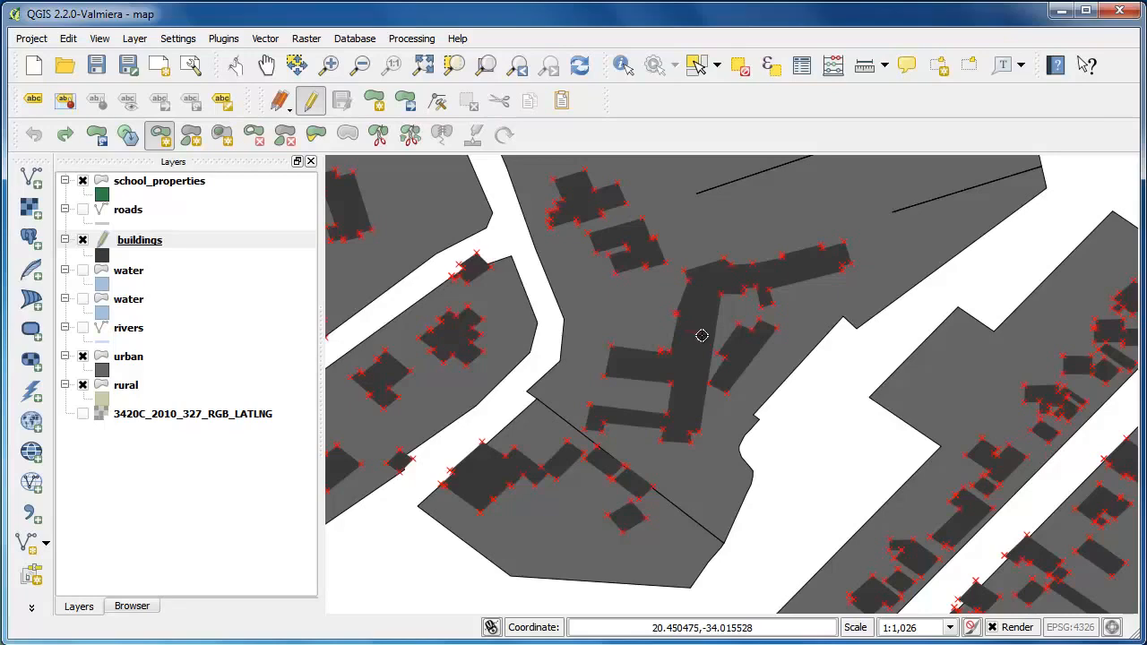
{"action": "left_click", "coordinate": [703, 341]}
{"action": "right_click", "coordinate": [697, 369]}
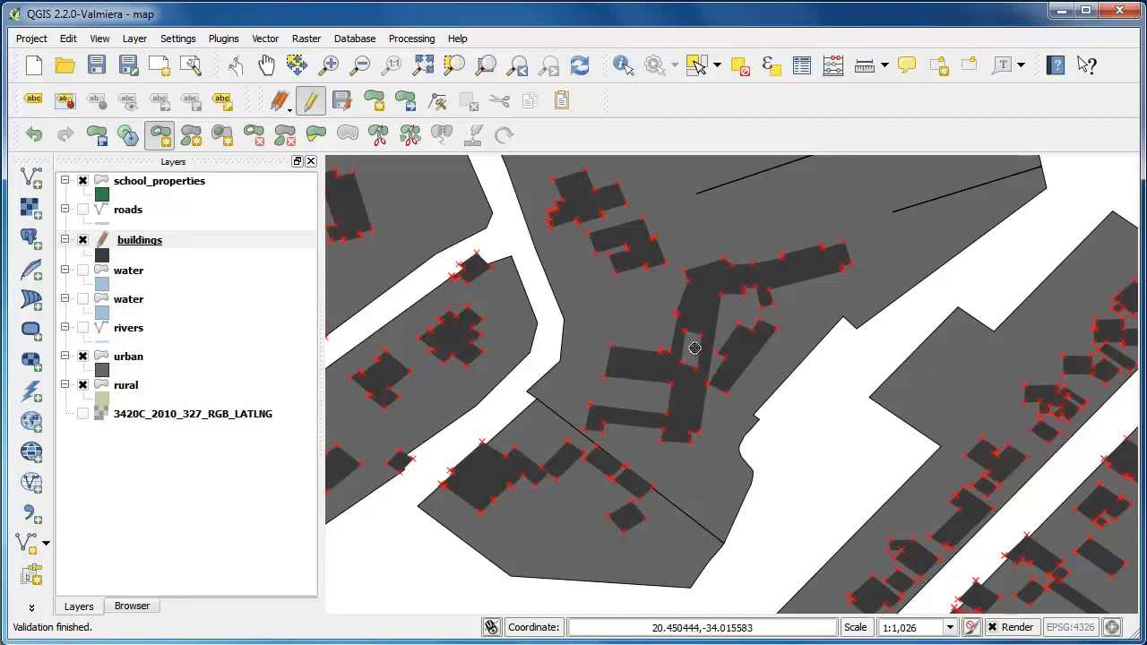
{"action": "right_click", "coordinate": [694, 349]}
{"action": "left_click", "coordinate": [256, 137]}
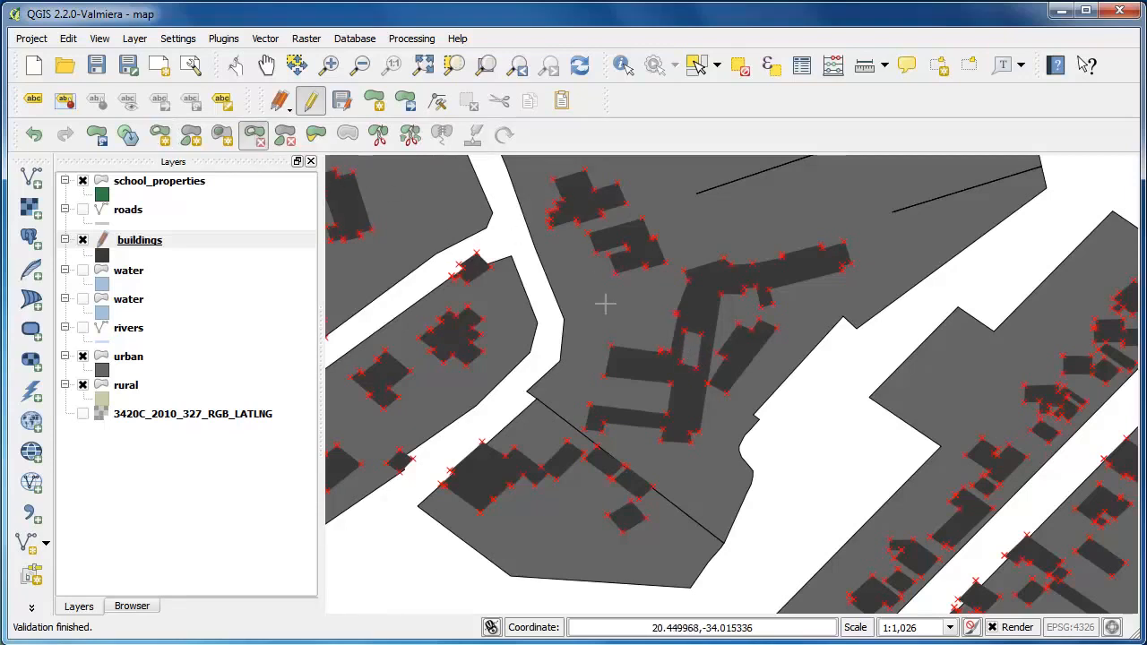
{"action": "left_click", "coordinate": [701, 340]}
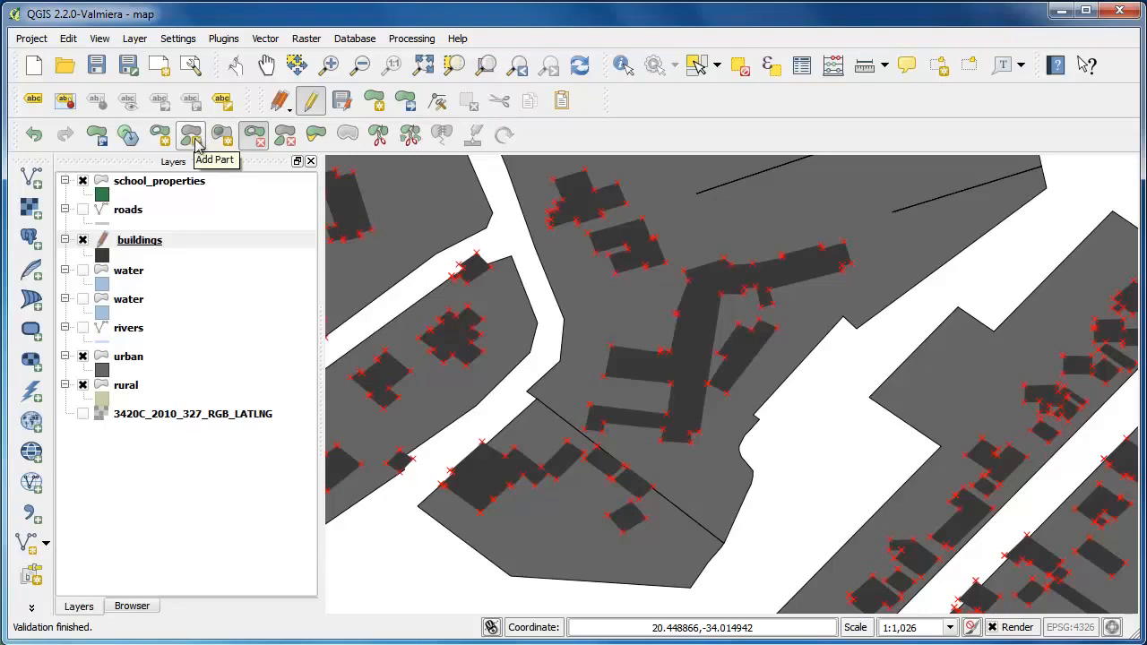
Step: Select the large multi-winged building and add a detached four-sided part just north of its northeastern wing with Add Part
{"action": "left_click", "coordinate": [696, 67]}
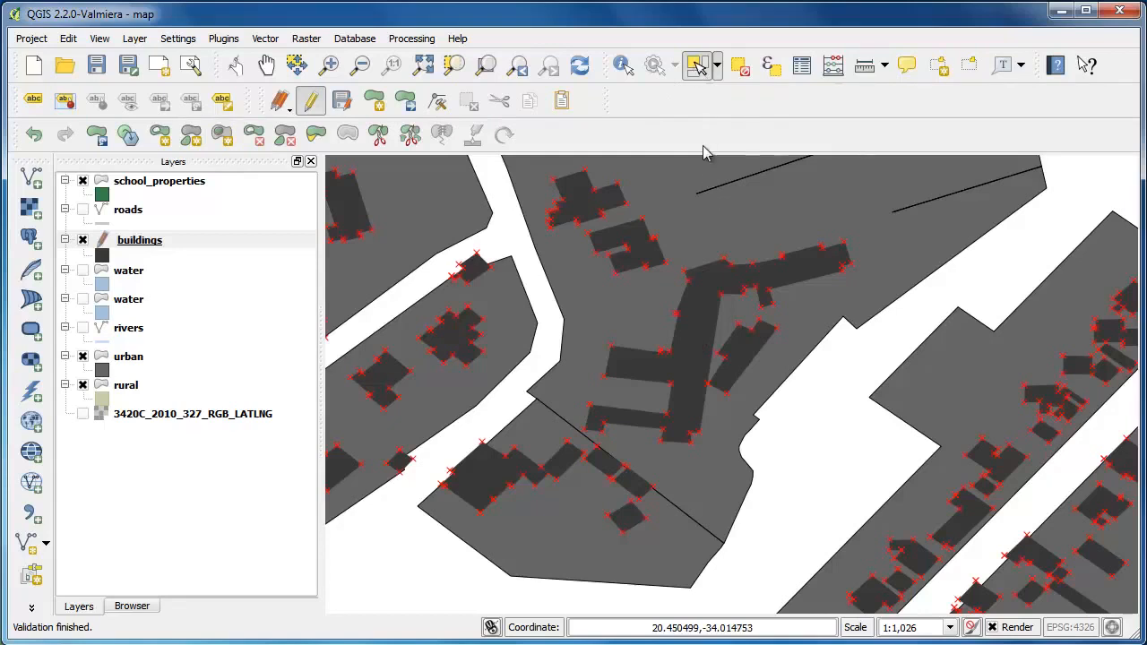
{"action": "left_click", "coordinate": [694, 334]}
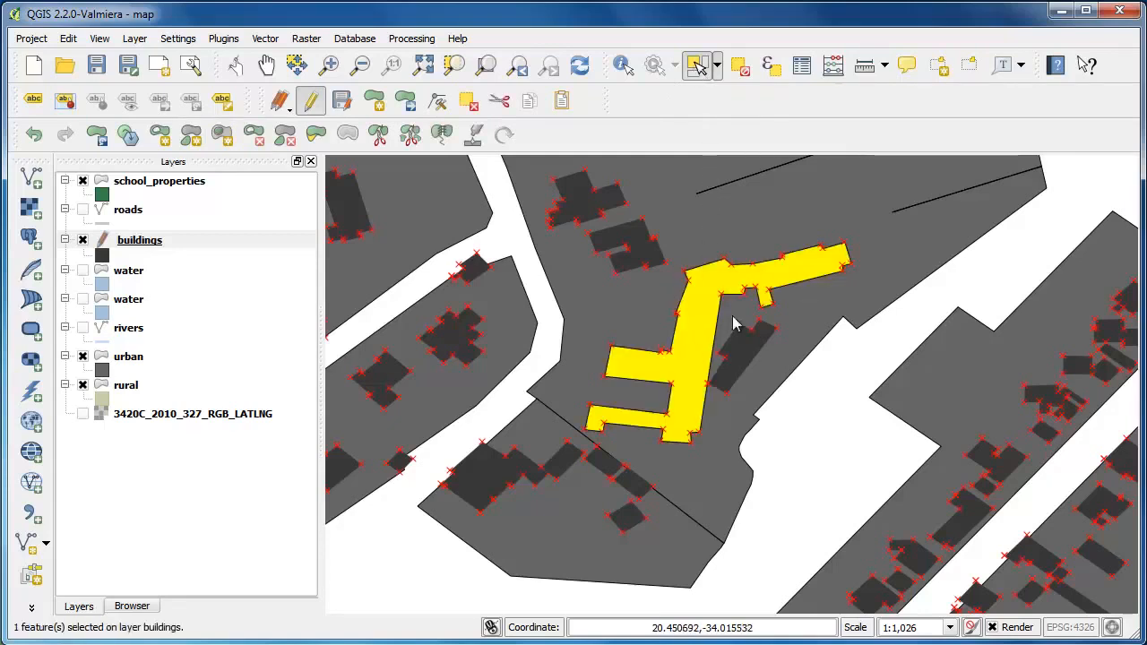
{"action": "left_click", "coordinate": [191, 137]}
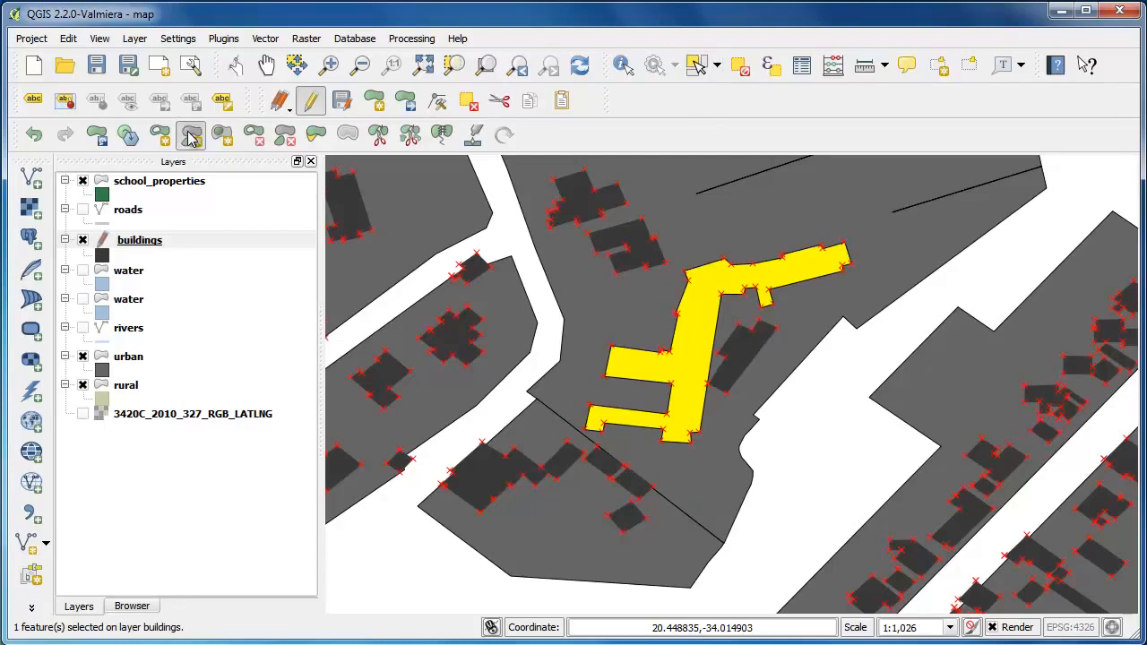
{"action": "left_click", "coordinate": [731, 208]}
{"action": "left_click", "coordinate": [744, 238]}
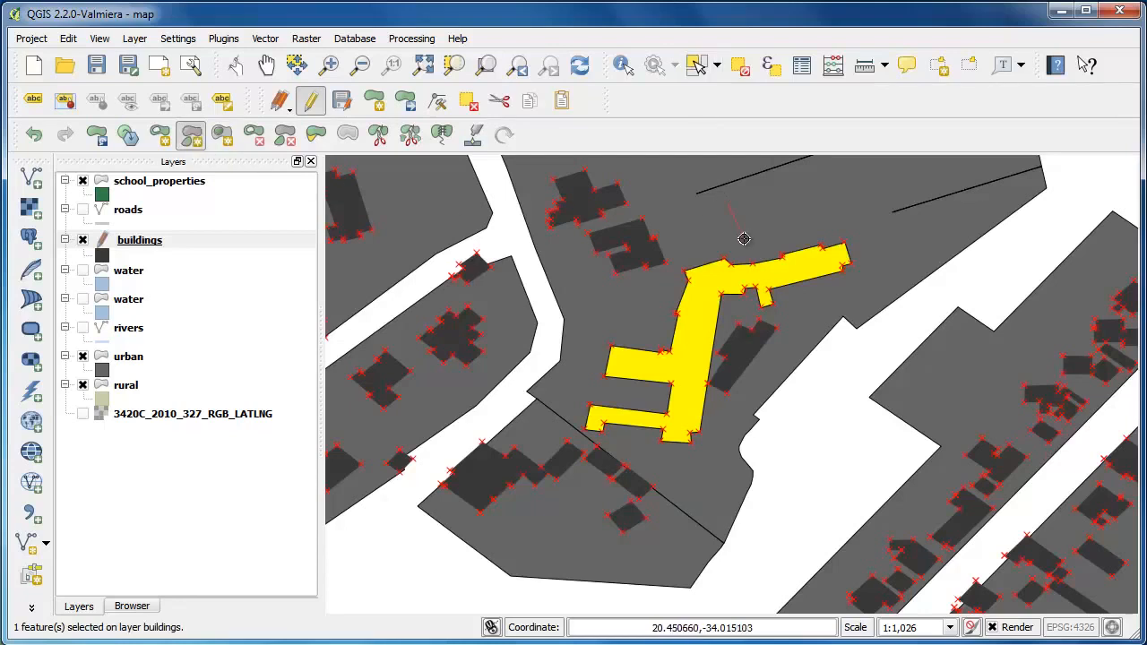
{"action": "left_click", "coordinate": [822, 221]}
{"action": "left_click", "coordinate": [810, 184]}
{"action": "right_click", "coordinate": [810, 184]}
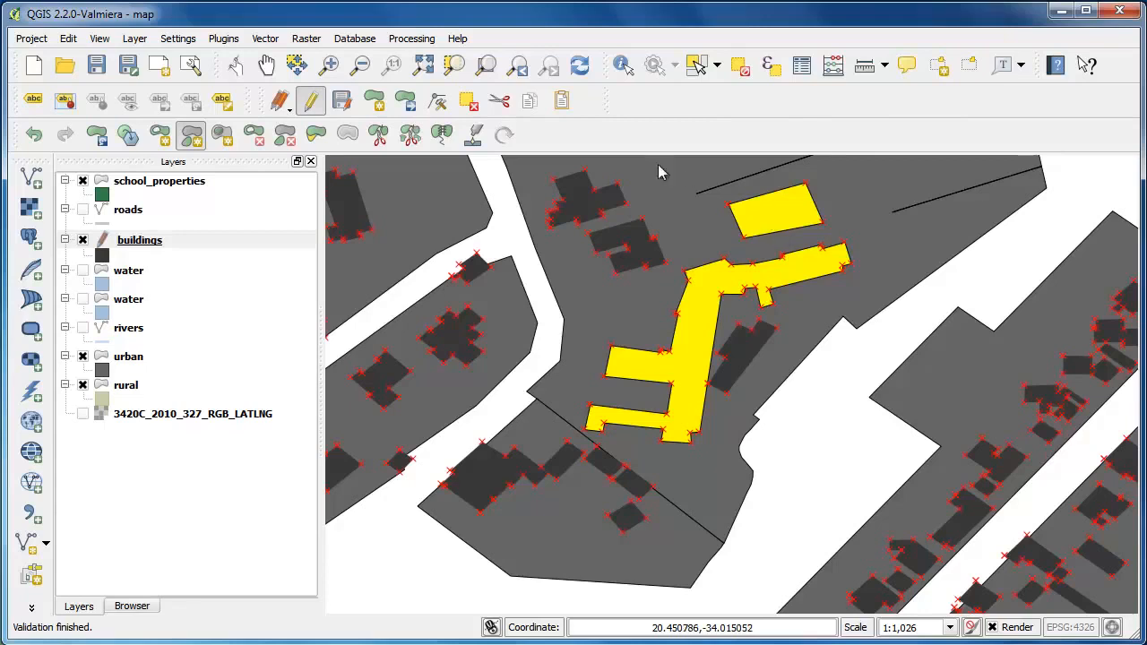
Step: Delete the detached northern part of the large building with Delete Part, and extend its northeastern wing northward by a four-sided block with Reshape Features
{"action": "left_click", "coordinate": [287, 137]}
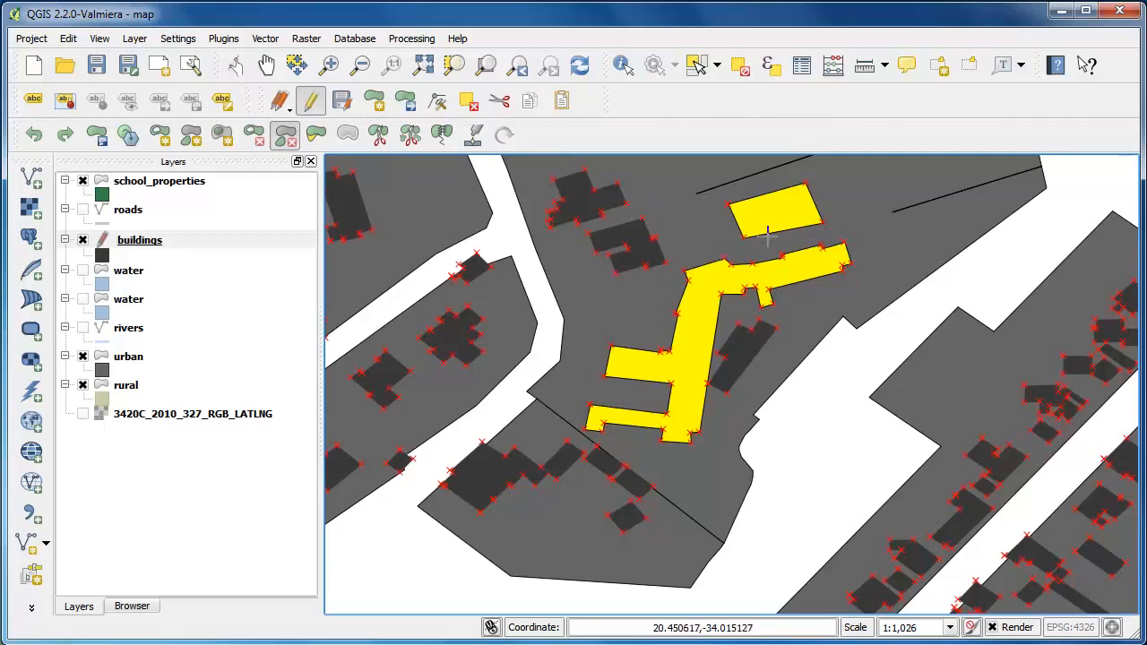
{"action": "left_click", "coordinate": [825, 224]}
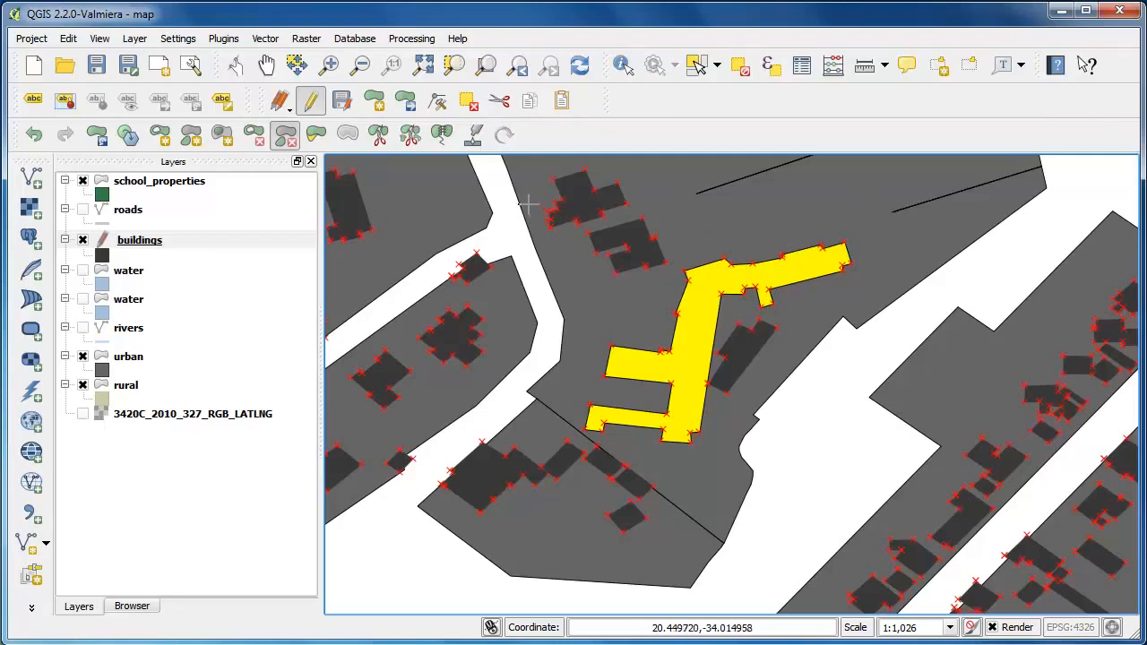
{"action": "left_click", "coordinate": [317, 134]}
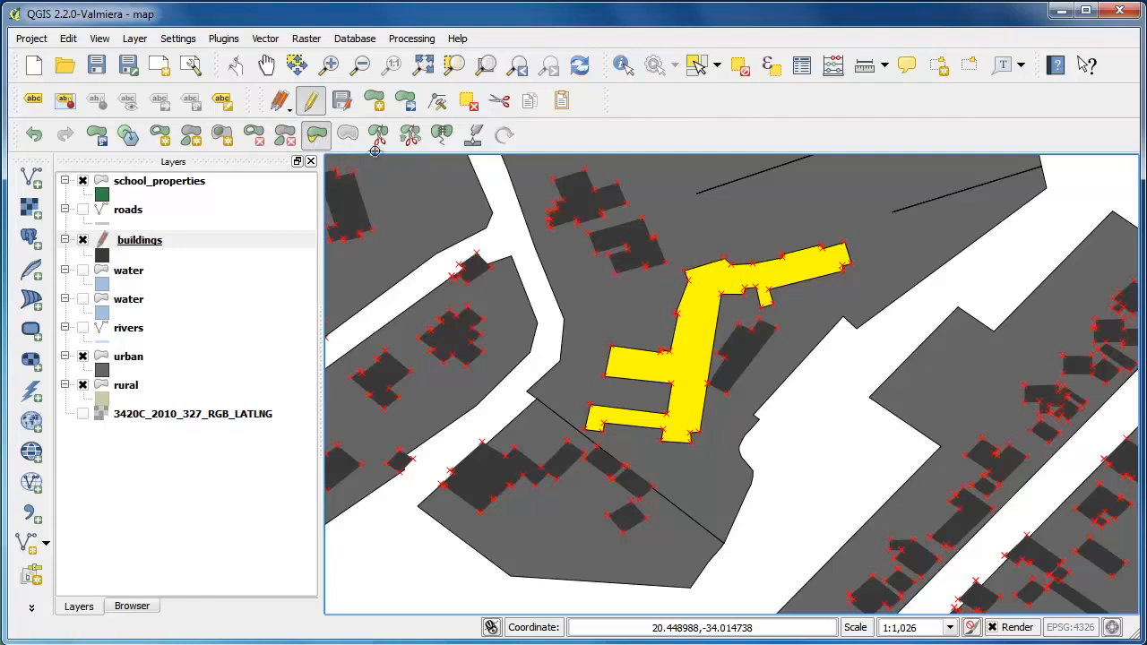
{"action": "left_click", "coordinate": [735, 262]}
{"action": "left_click", "coordinate": [732, 210]}
{"action": "left_click", "coordinate": [817, 190]}
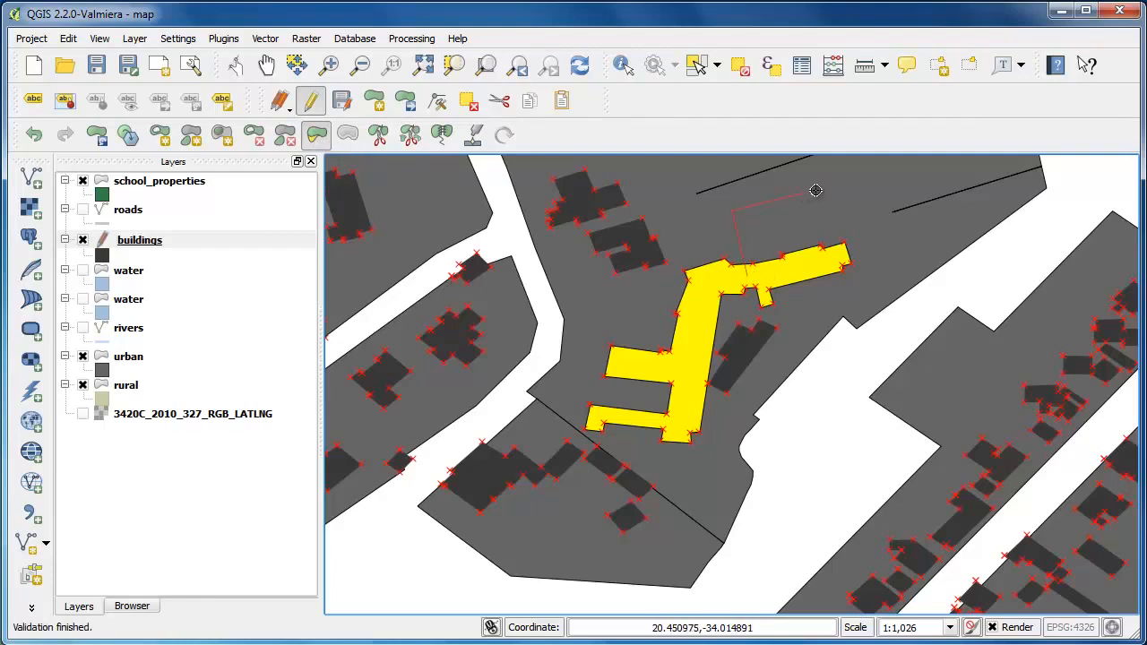
{"action": "right_click", "coordinate": [824, 260]}
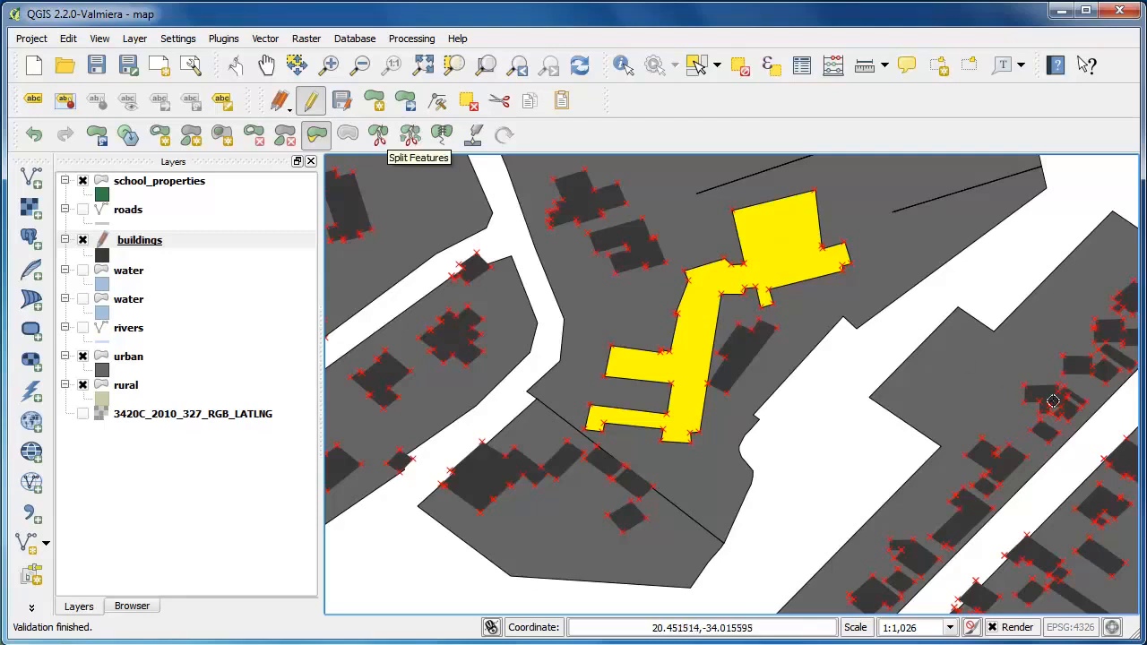
Step: Split the large building with Split Features along a slanted line running from south to north across the enlarged northeastern wing
{"action": "left_click", "coordinate": [379, 134]}
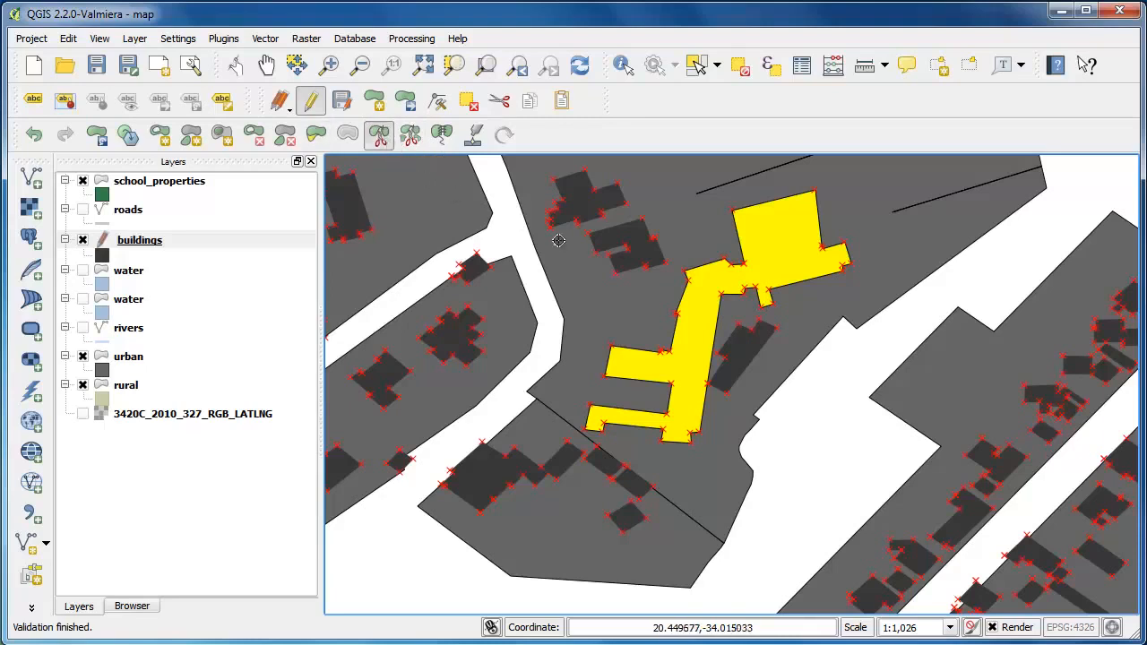
{"action": "left_click", "coordinate": [806, 304]}
{"action": "left_click", "coordinate": [760, 183]}
{"action": "right_click", "coordinate": [759, 183]}
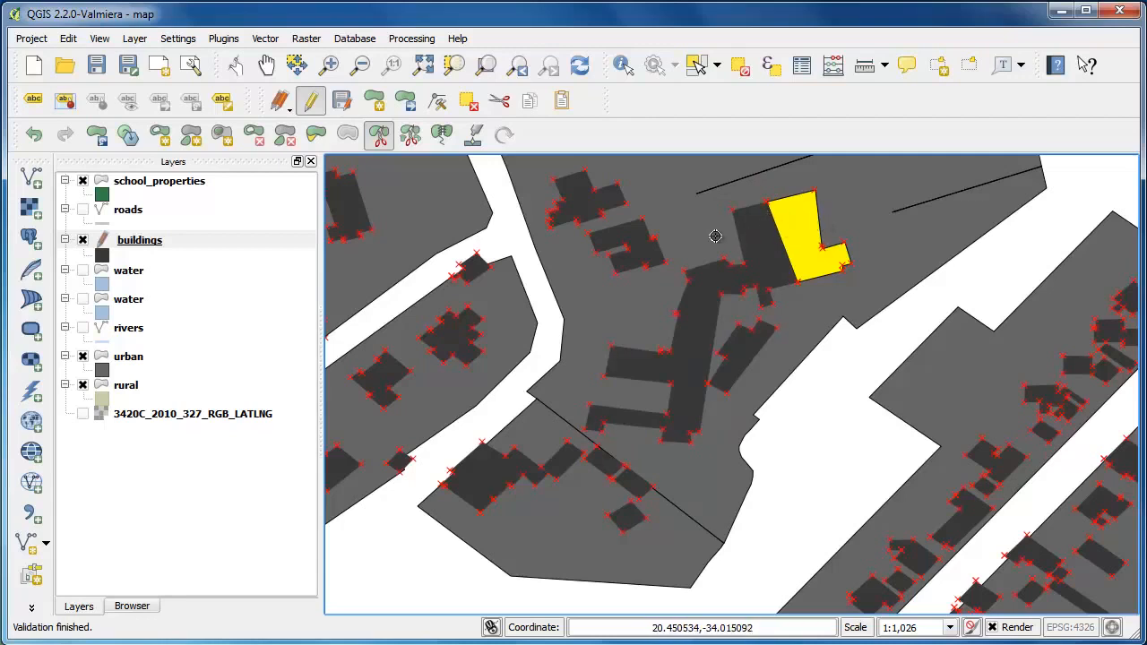
Step: Add the western piece of the split building to the selection and merge both pieces with Merge Selected Features, accepting the default attributes
{"action": "left_click", "coordinate": [698, 65]}
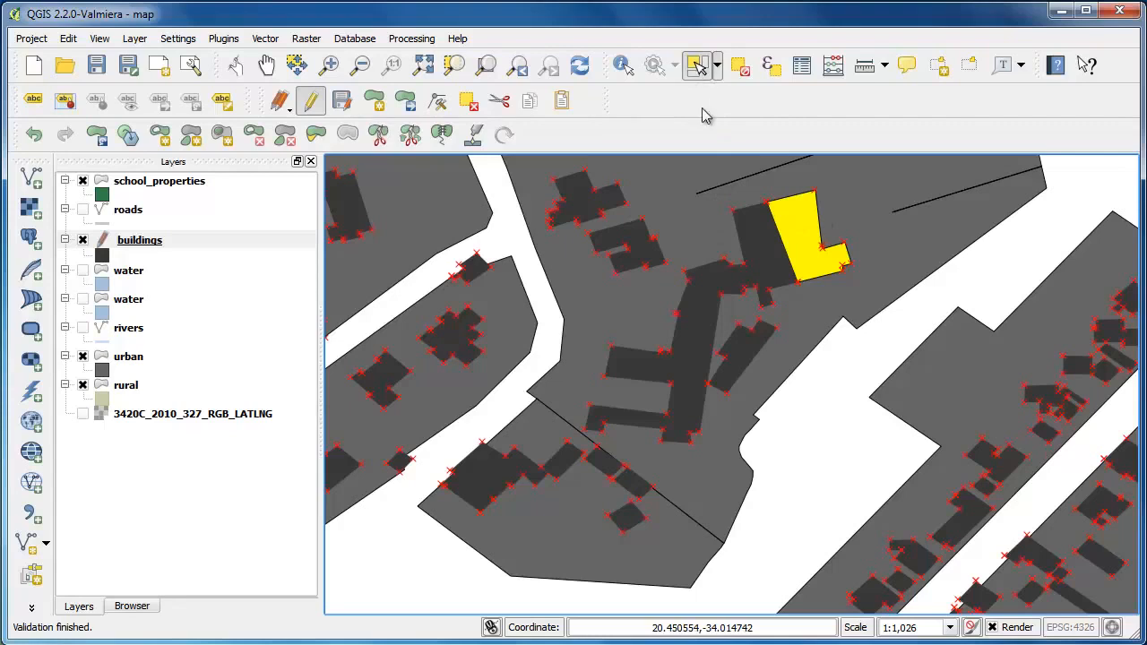
{"action": "left_click", "coordinate": [755, 250], "text": "ctrl"}
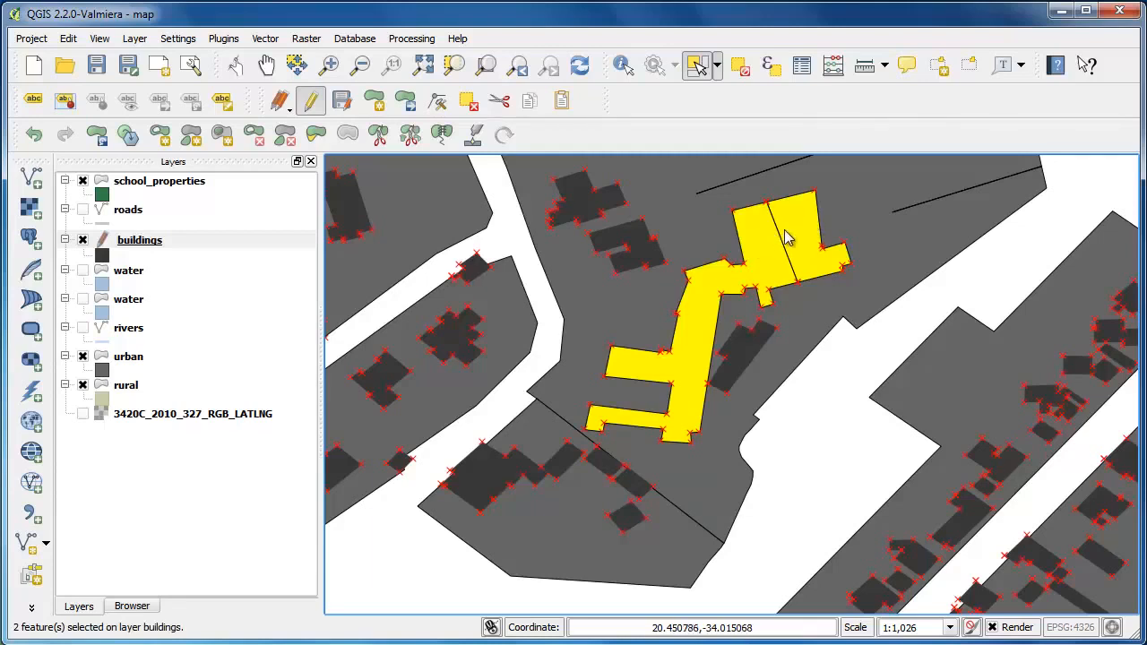
{"action": "left_click", "coordinate": [445, 134]}
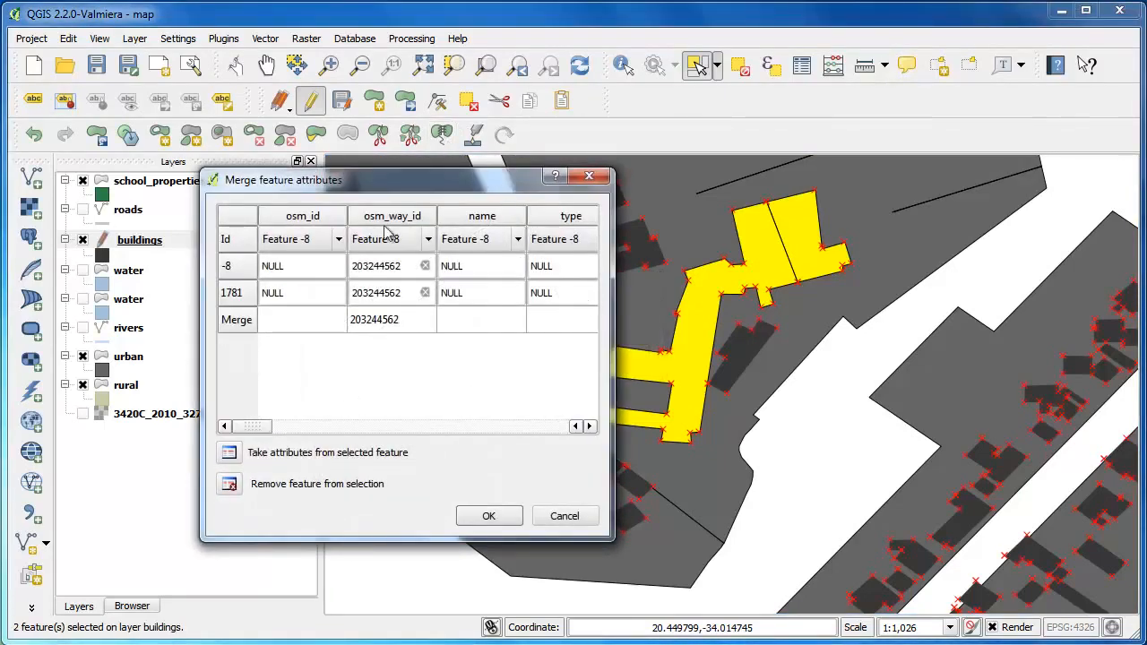
{"action": "left_click", "coordinate": [507, 517]}
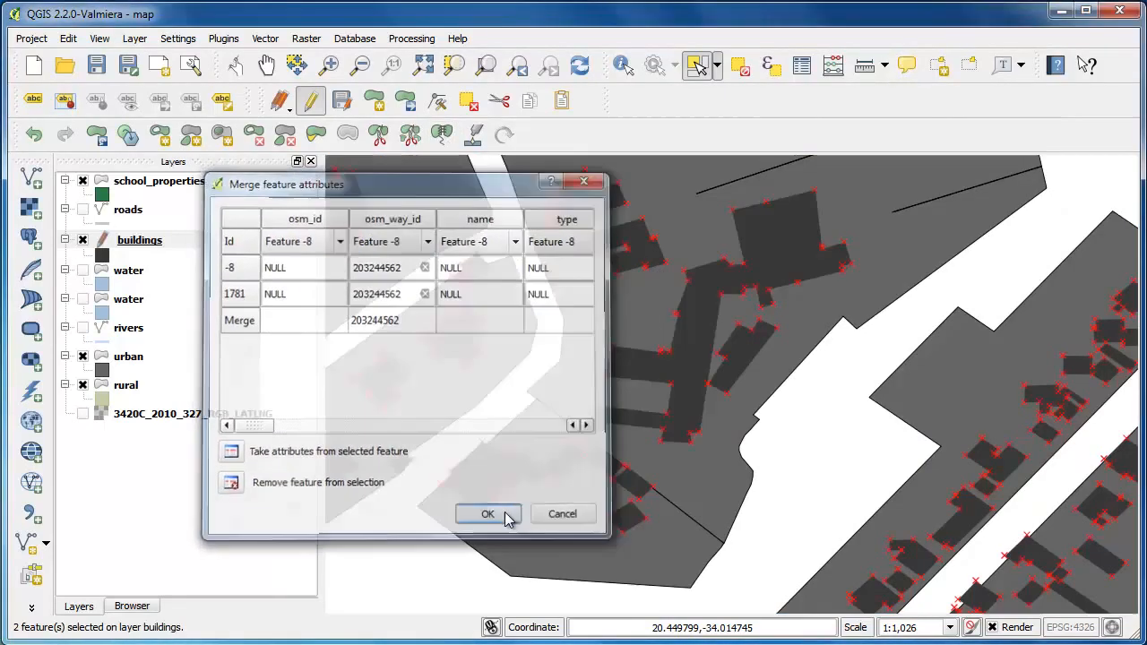